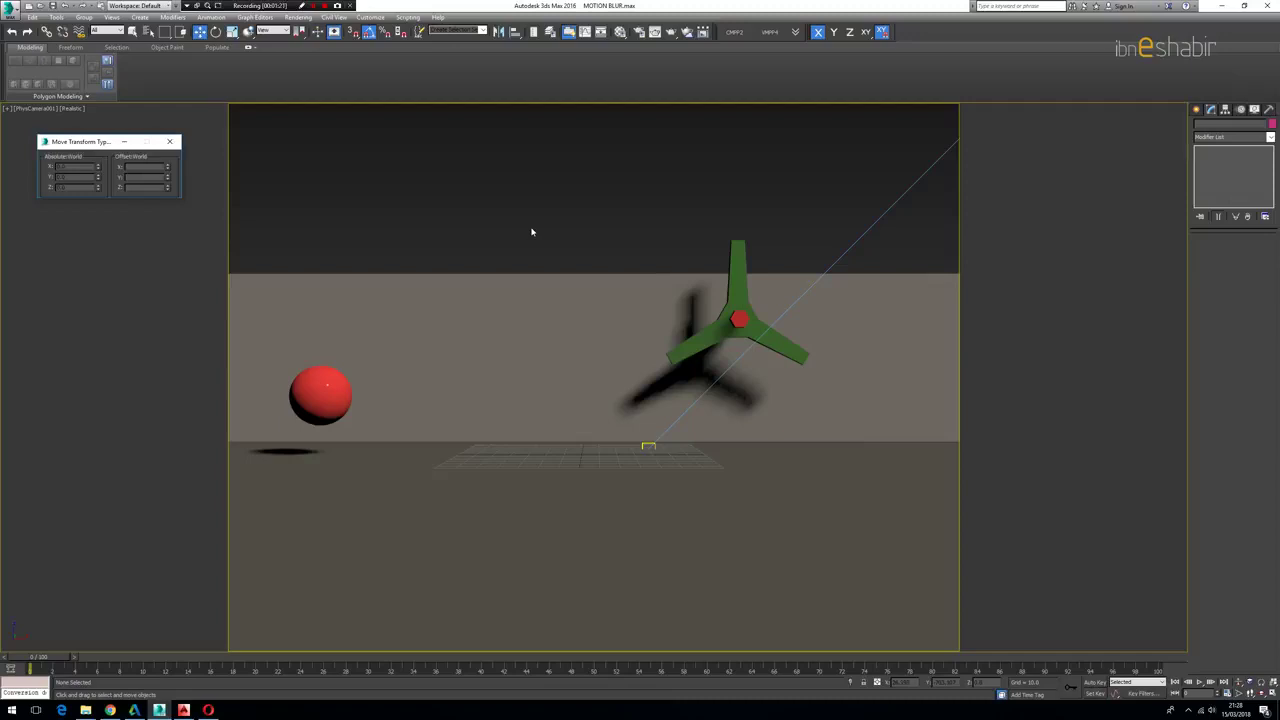
Animate the red sphere with Auto Key from the camera view's left edge at frame 0 to beyond its right edge at frame 98.
{"action": "left_click", "coordinate": [322, 390]}
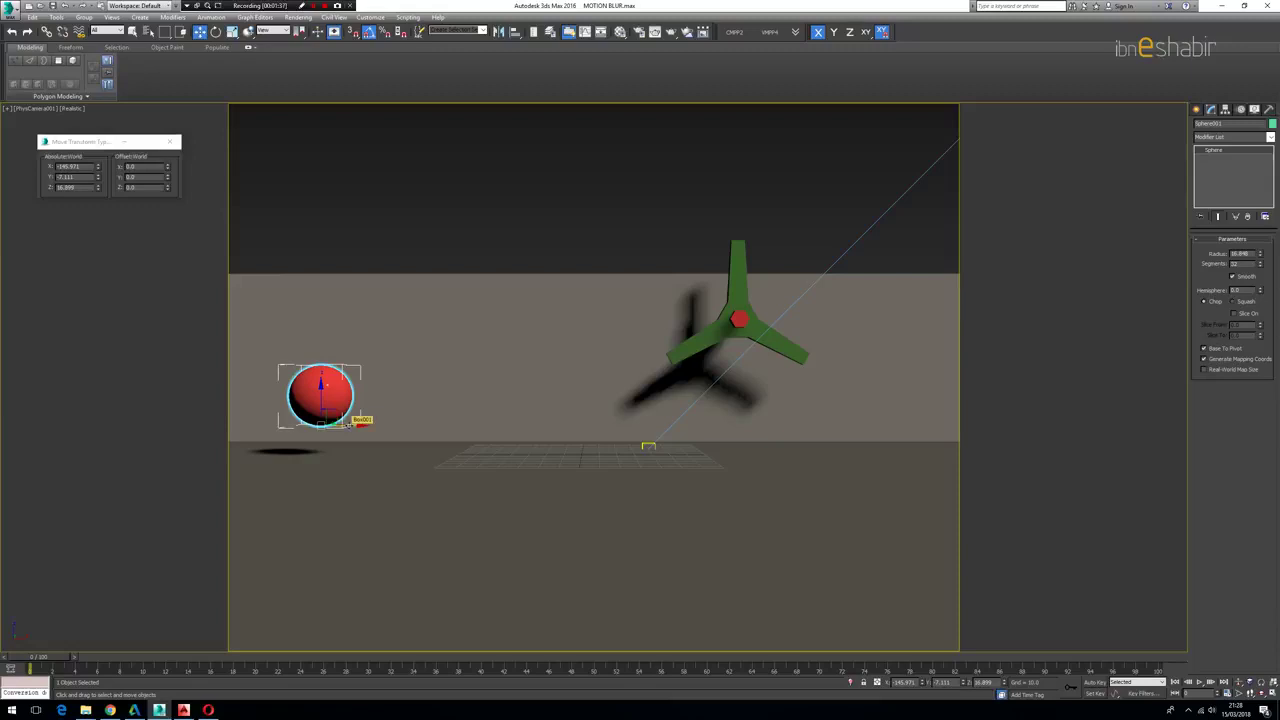
{"action": "left_click_drag", "start_coordinate": [348, 423], "coordinate": [300, 424]}
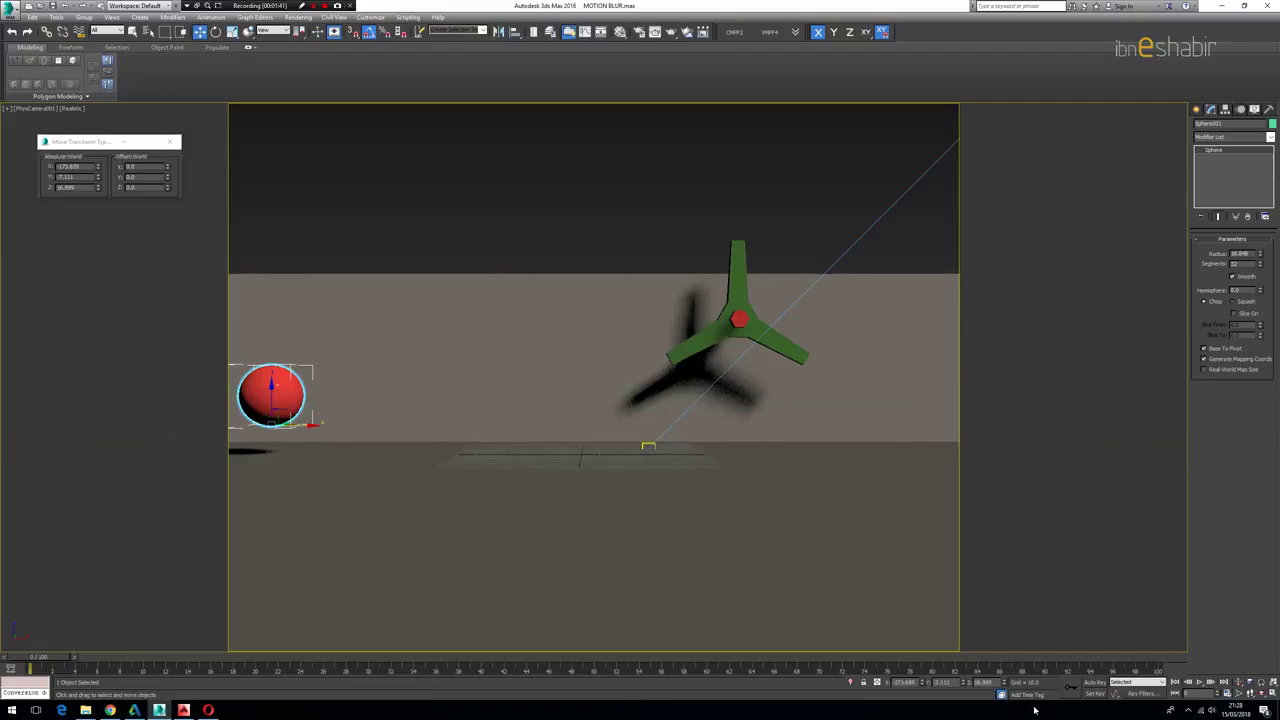
{"action": "left_click", "coordinate": [1088, 683]}
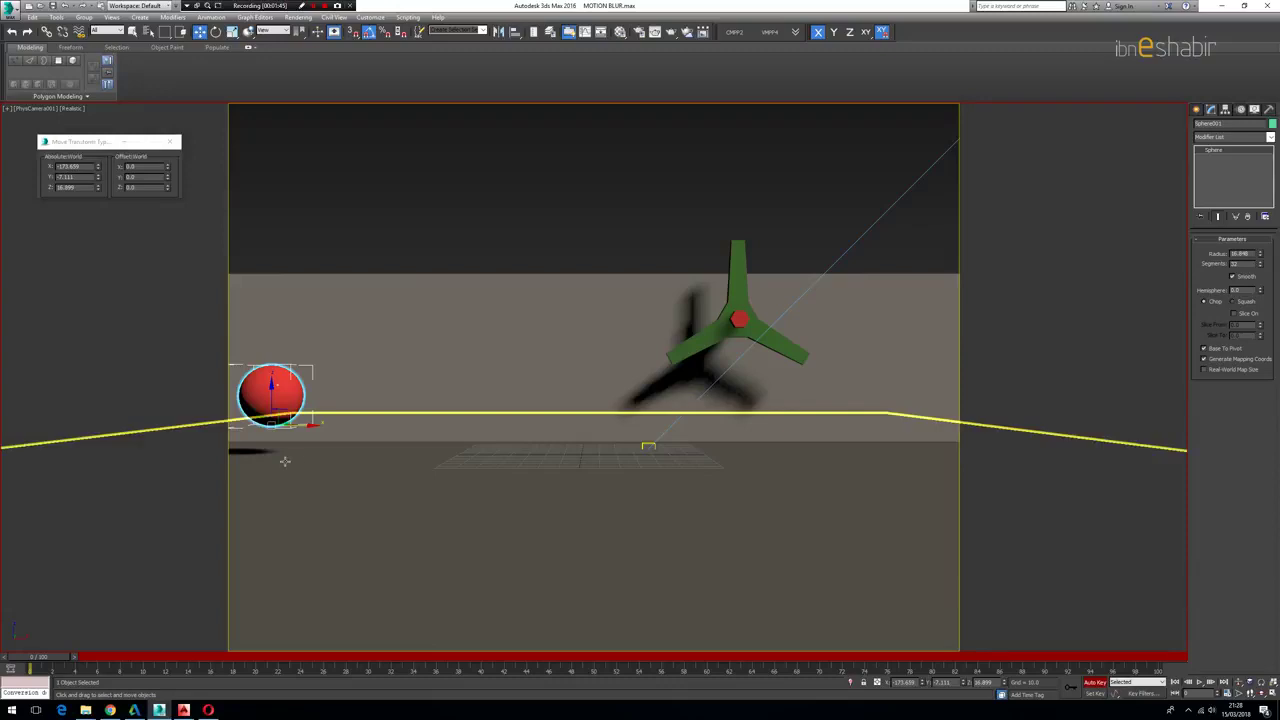
{"action": "left_click_drag", "start_coordinate": [37, 657], "coordinate": [1138, 668]}
{"action": "key", "text": "w"}
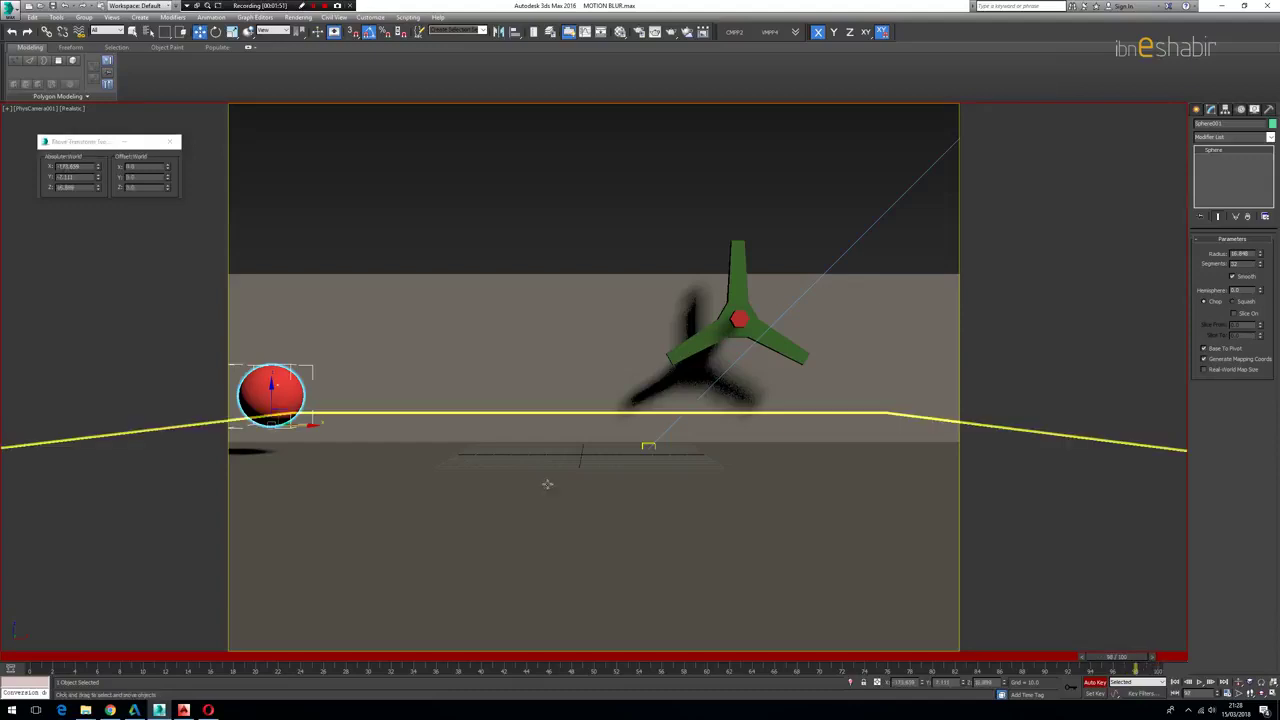
{"action": "left_click_drag", "start_coordinate": [318, 418], "coordinate": [1045, 422]}
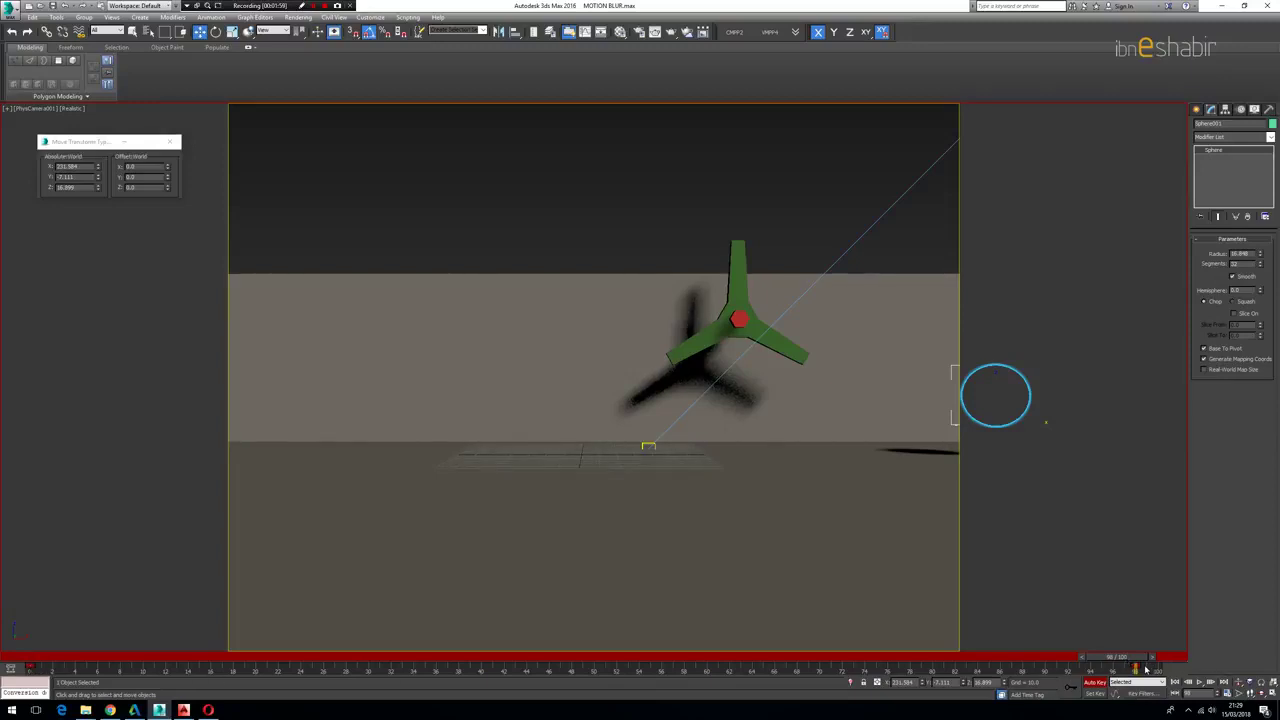
{"action": "left_click_drag", "start_coordinate": [1140, 666], "coordinate": [35, 665]}
{"action": "key", "text": "w"}
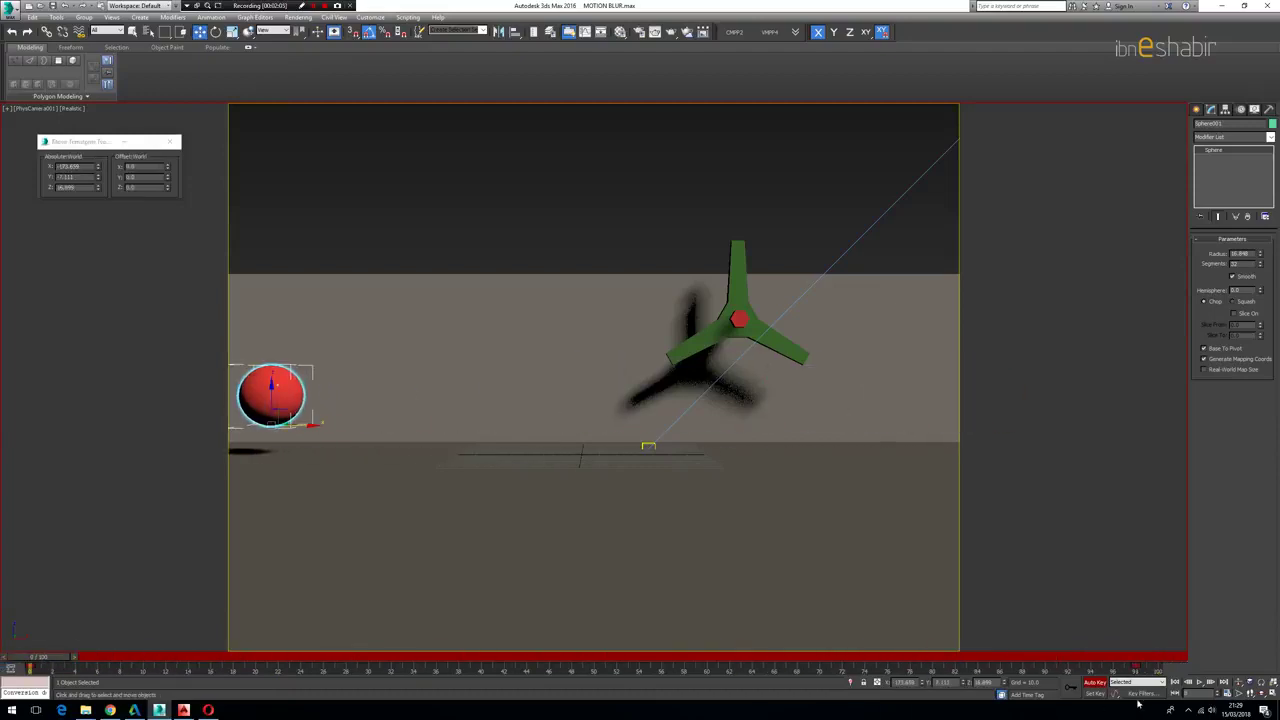
{"action": "left_click", "coordinate": [1095, 682]}
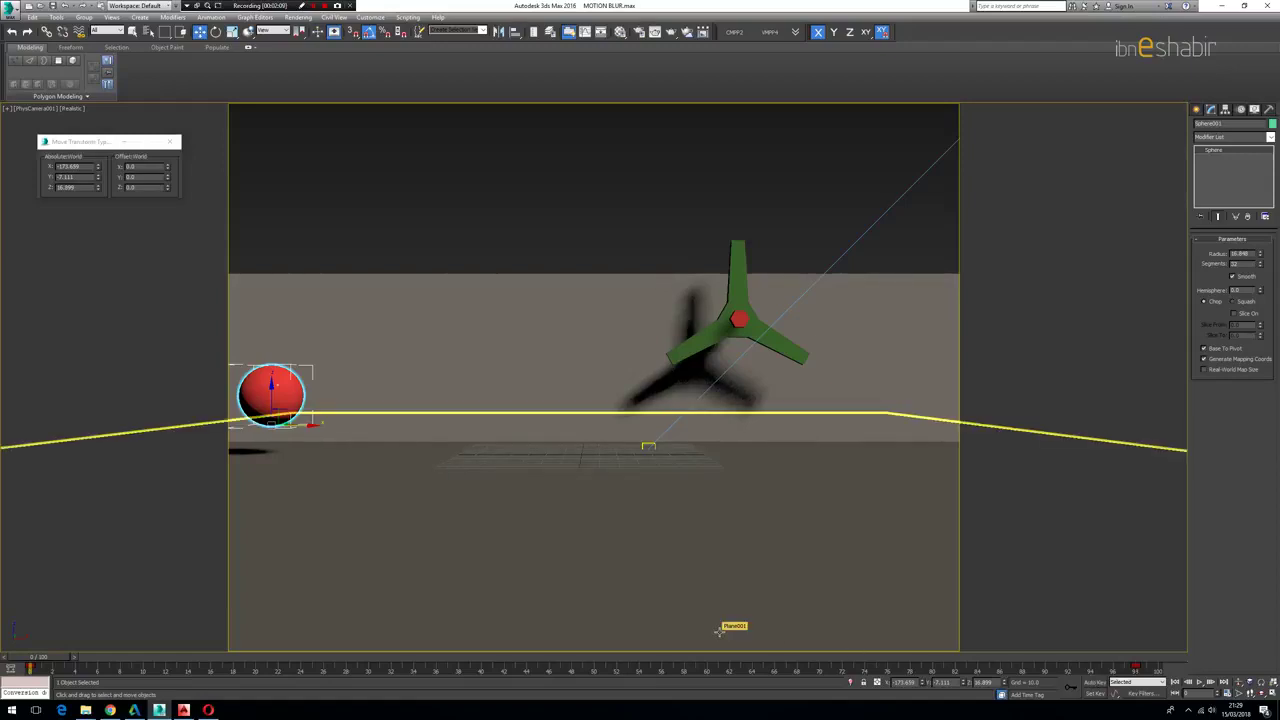
Play the animation to check the sphere's movement, and return to frame 0.
{"action": "left_click", "coordinate": [1199, 682]}
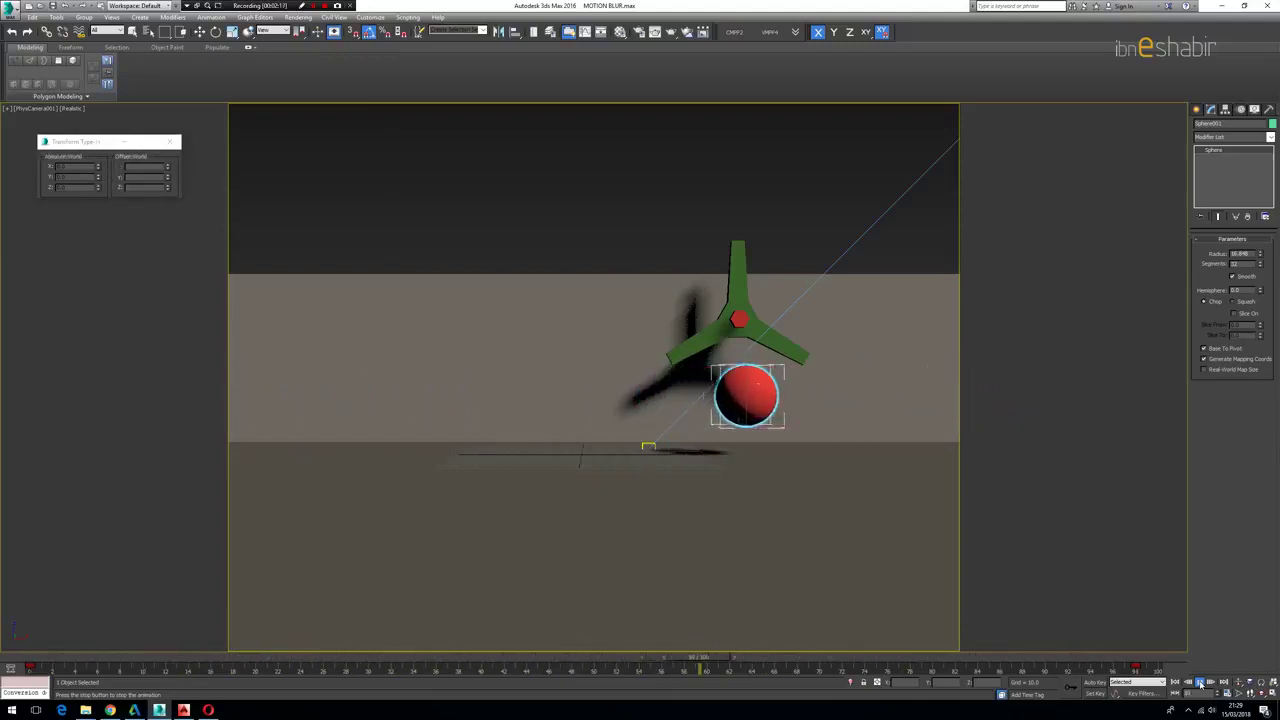
{"action": "left_click", "coordinate": [1199, 682]}
{"action": "key", "text": "w"}
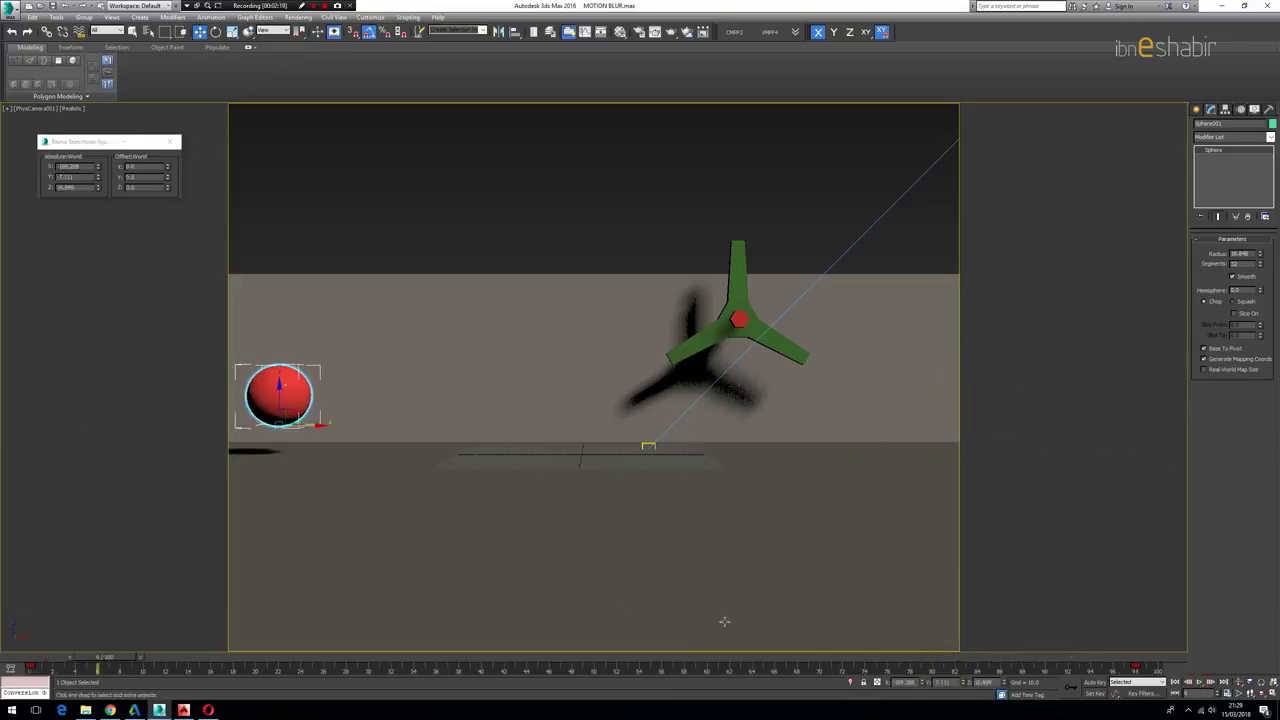
{"action": "left_click_drag", "start_coordinate": [100, 660], "coordinate": [25, 660]}
{"action": "key", "text": "w"}
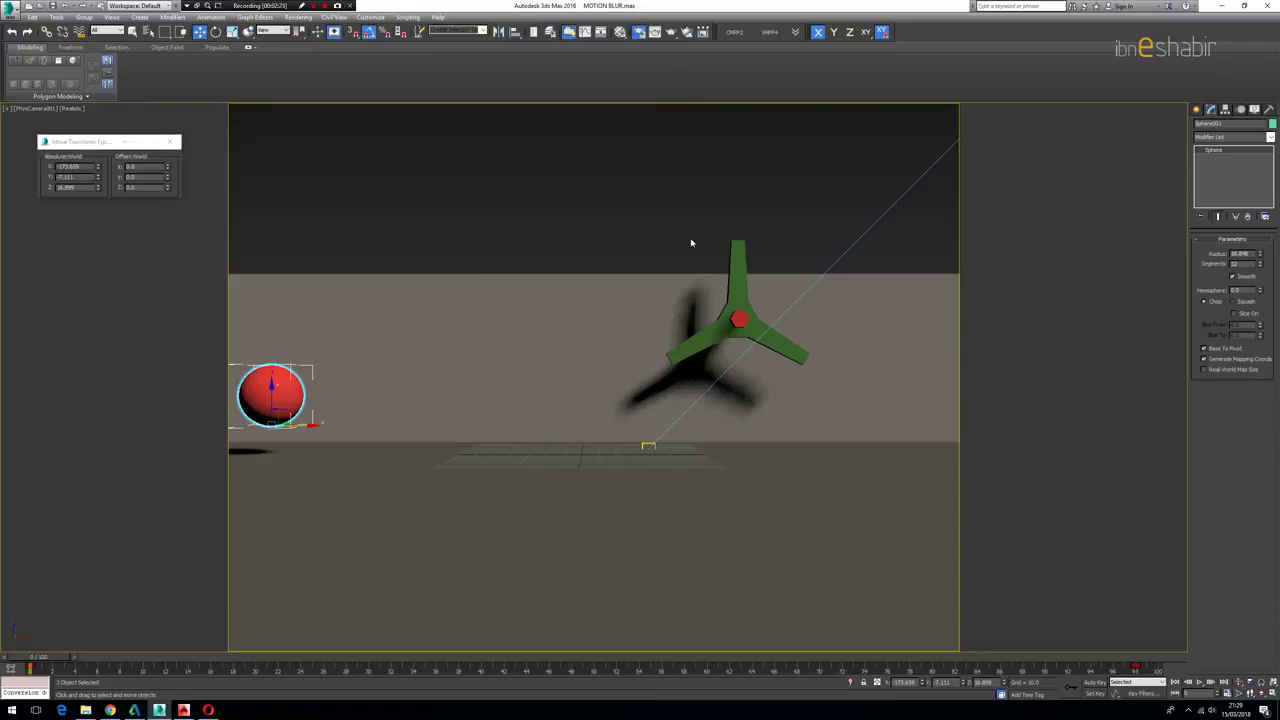
Open the render settings and show the Corona frame buffer, placing it clear of the main toolbar.
{"action": "key", "text": "F10"}
{"action": "left_click", "coordinate": [891, 232]}
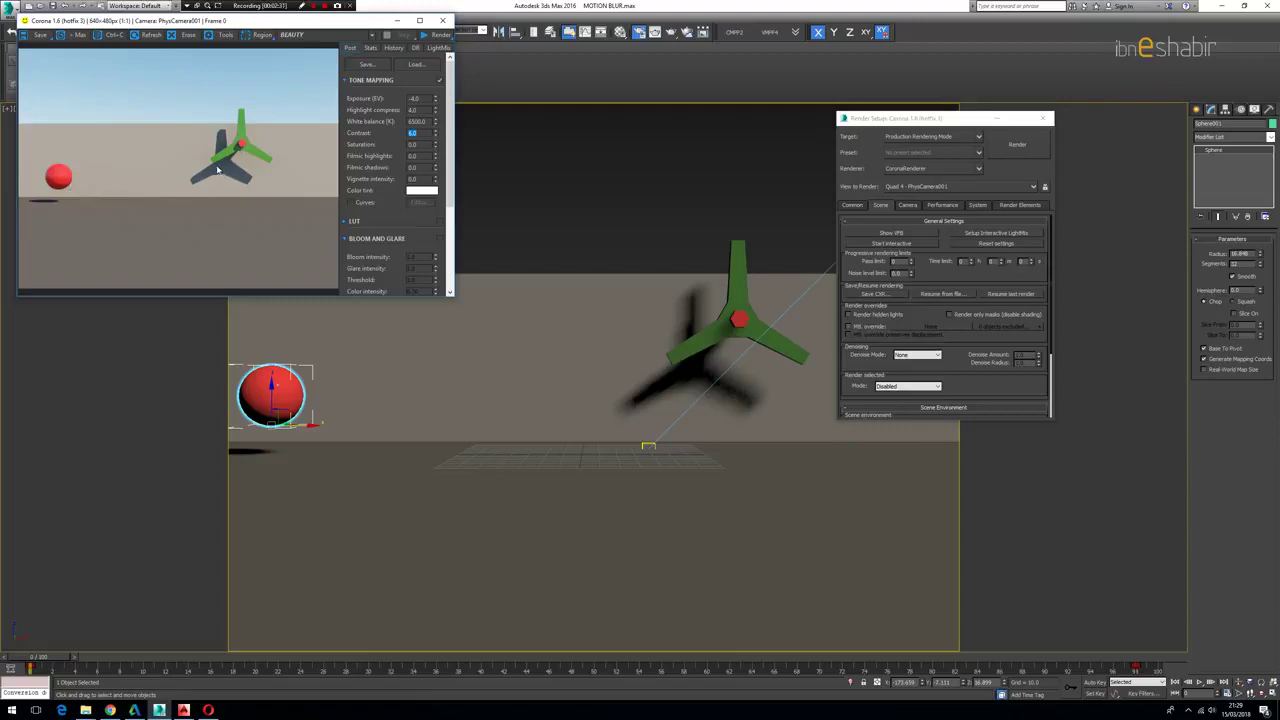
{"action": "left_click_drag", "start_coordinate": [336, 19], "coordinate": [385, 127]}
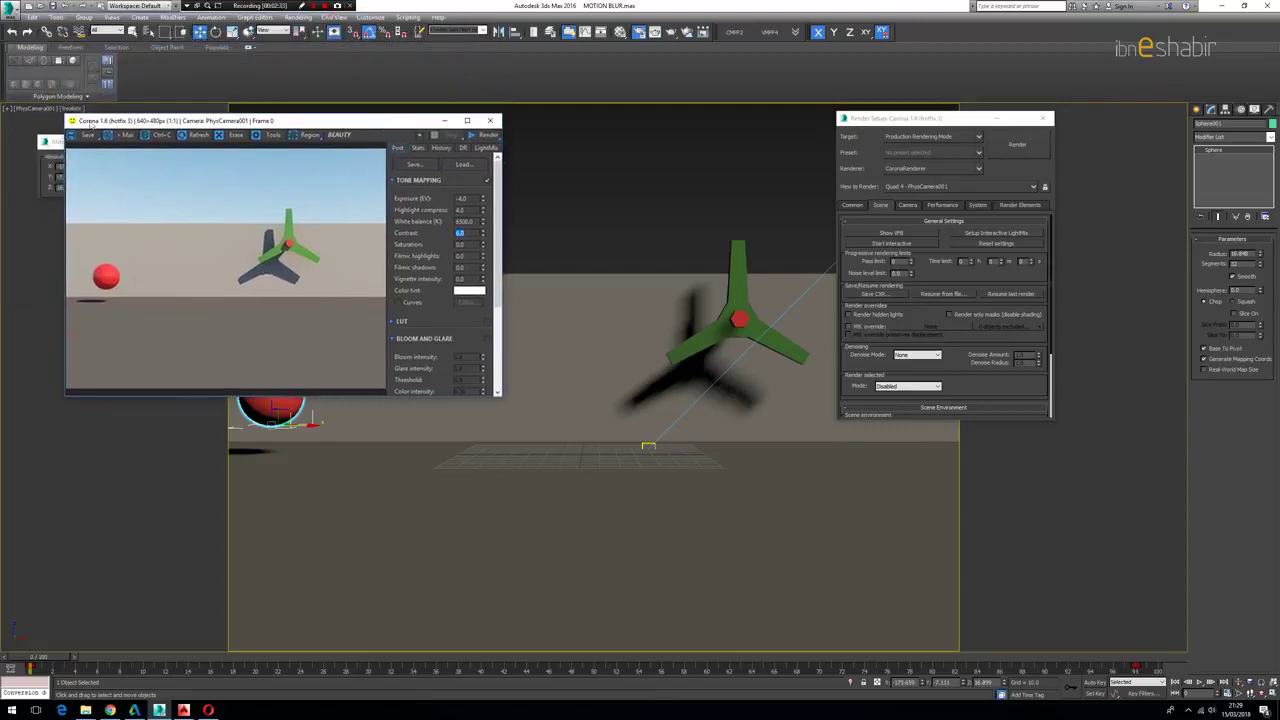
Select the physical camera and enable its motion blur with the shutter type set to frames.
{"action": "left_click", "coordinate": [35, 108]}
{"action": "left_click", "coordinate": [80, 299]}
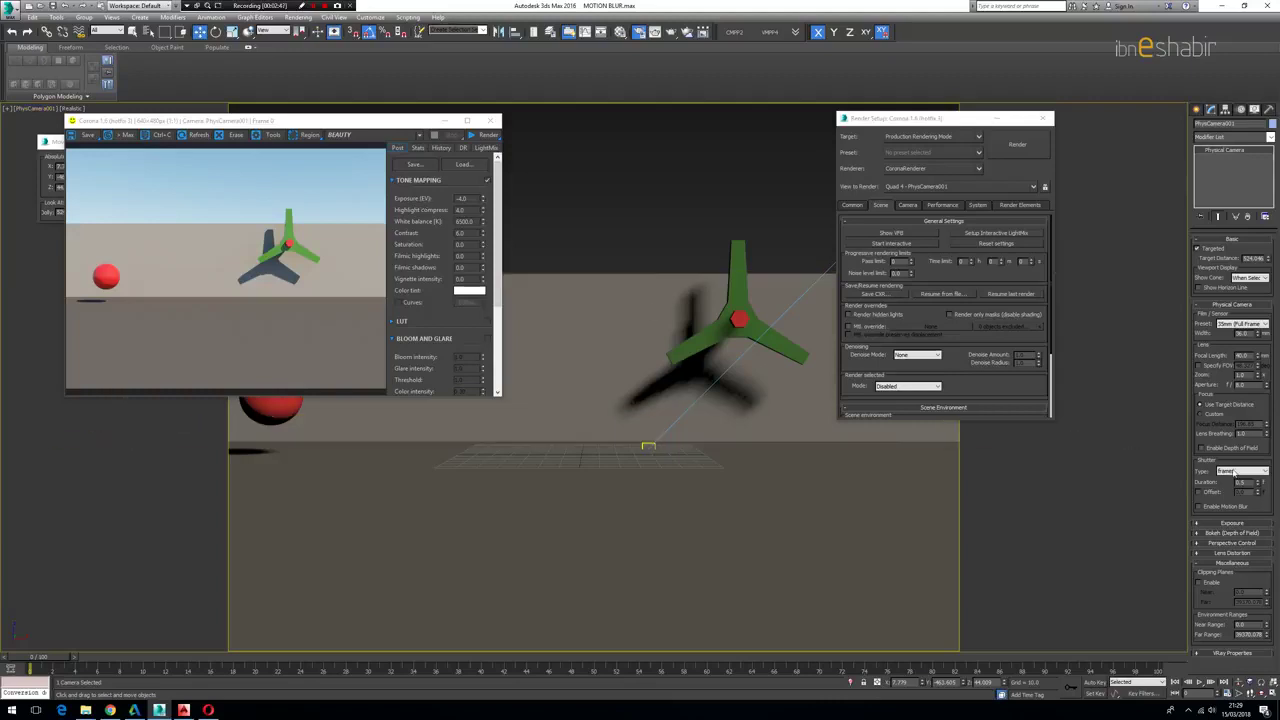
{"action": "left_click", "coordinate": [1225, 511]}
{"action": "left_click", "coordinate": [1250, 470]}
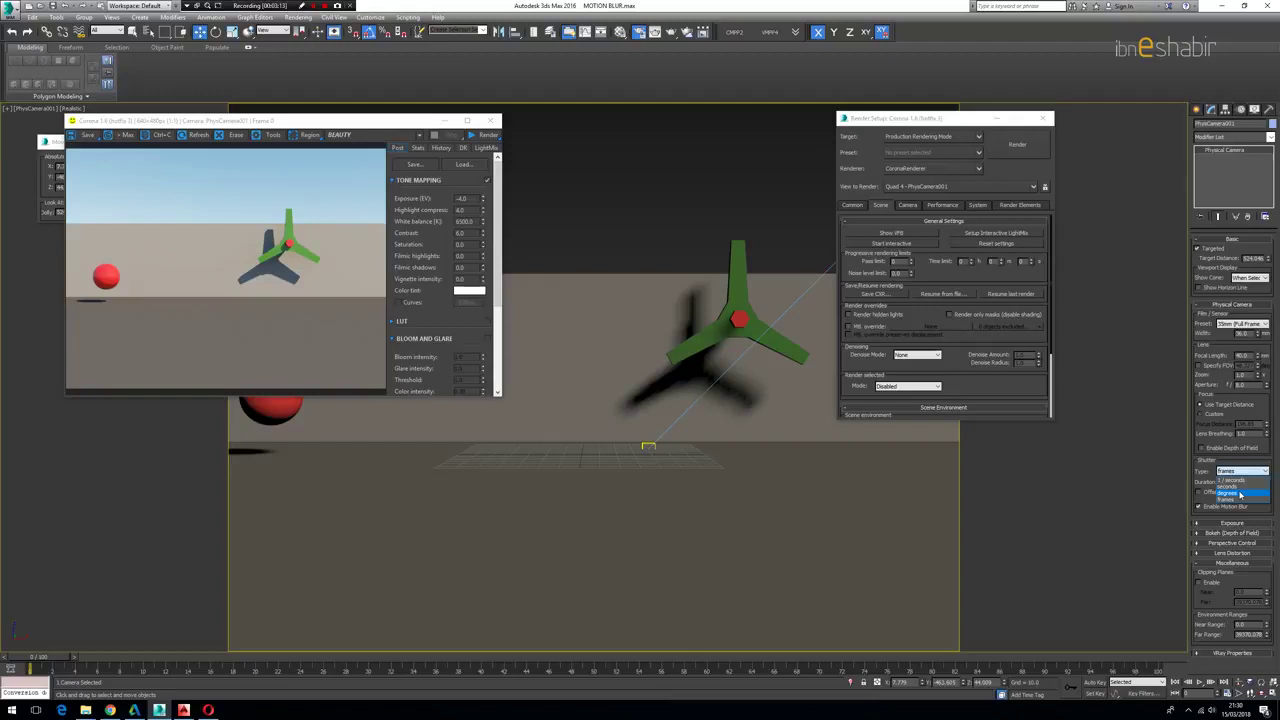
{"action": "left_click", "coordinate": [1235, 501]}
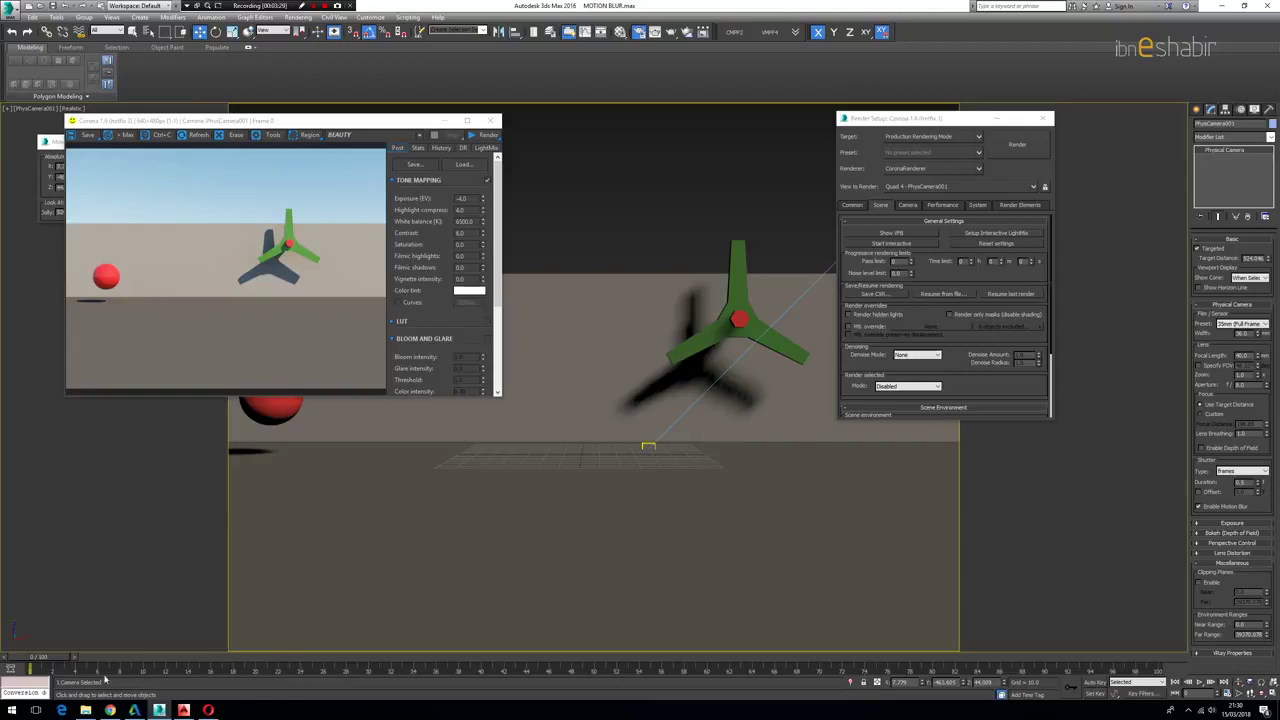
Run an interactive render at frame 42, inspect the sphere's motion blur up close, and stop the render.
{"action": "left_click_drag", "start_coordinate": [40, 657], "coordinate": [337, 663]}
{"action": "left_click_drag", "start_coordinate": [451, 662], "coordinate": [540, 662]}
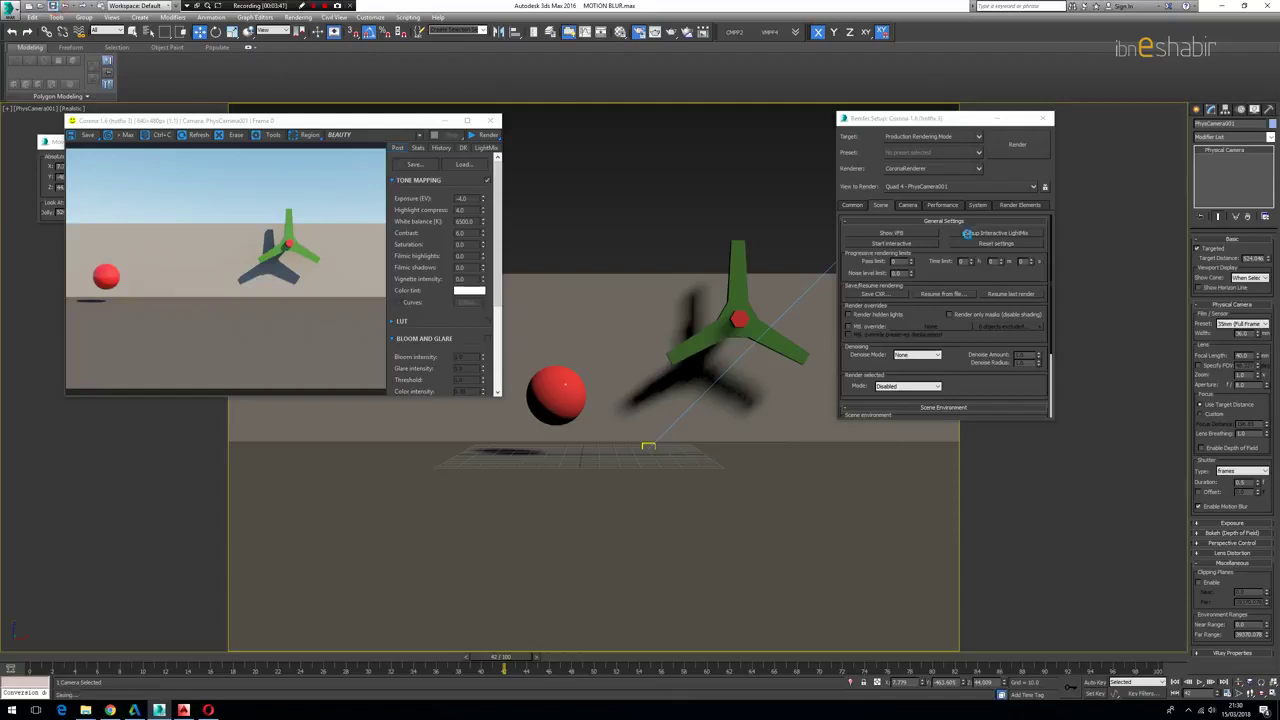
{"action": "left_click", "coordinate": [908, 244]}
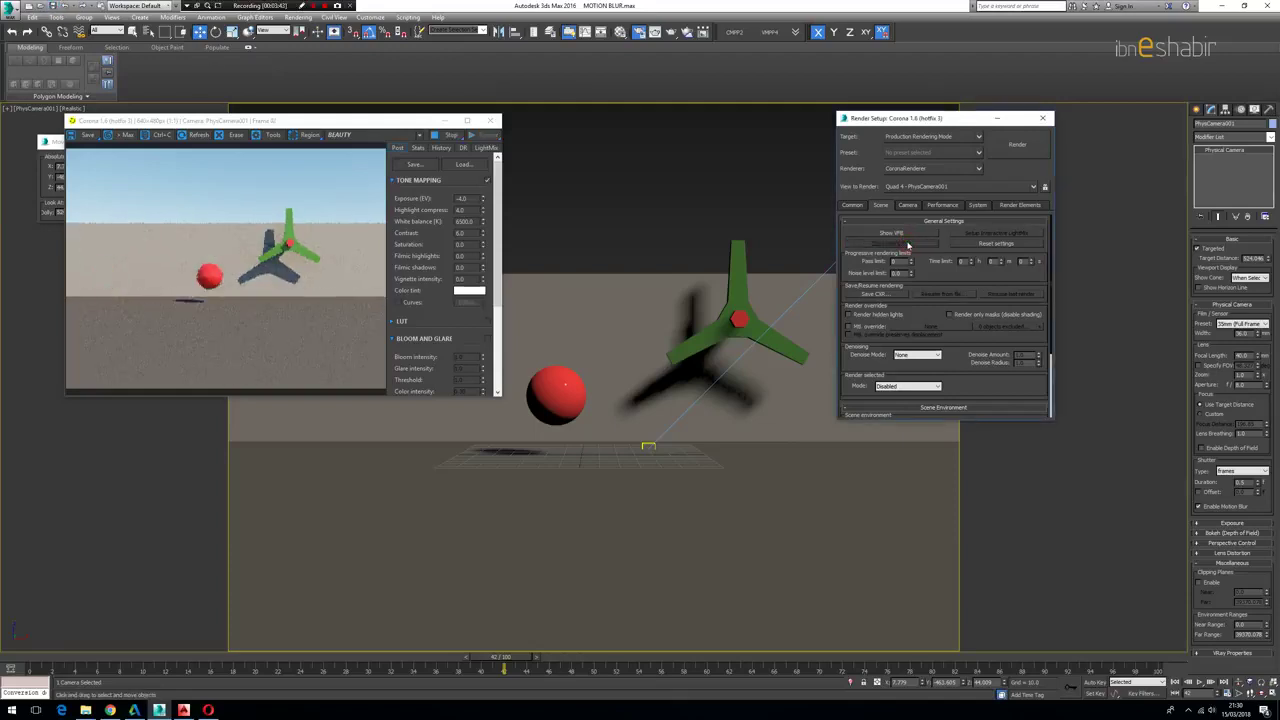
{"action": "scroll", "coordinate": [200, 277], "scroll_direction": "up", "scroll_amount": 3}
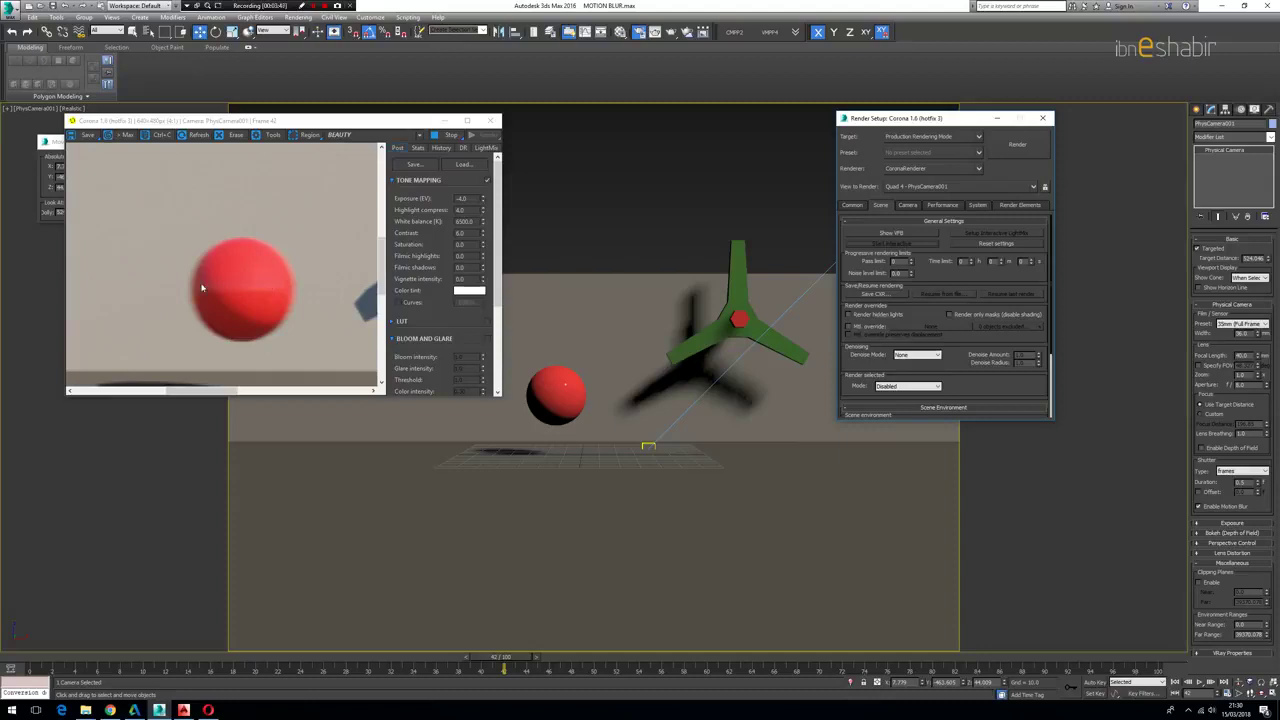
{"action": "scroll", "coordinate": [367, 323], "scroll_direction": "down", "scroll_amount": 3}
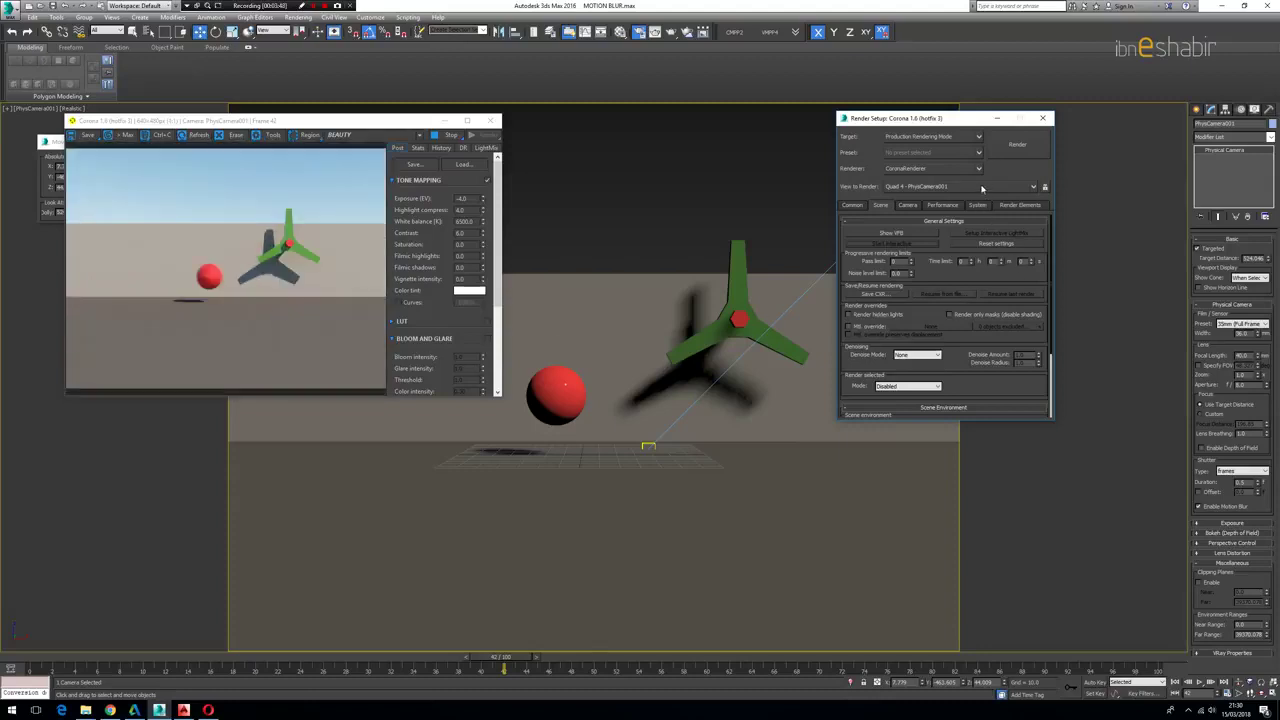
{"action": "left_click", "coordinate": [449, 134]}
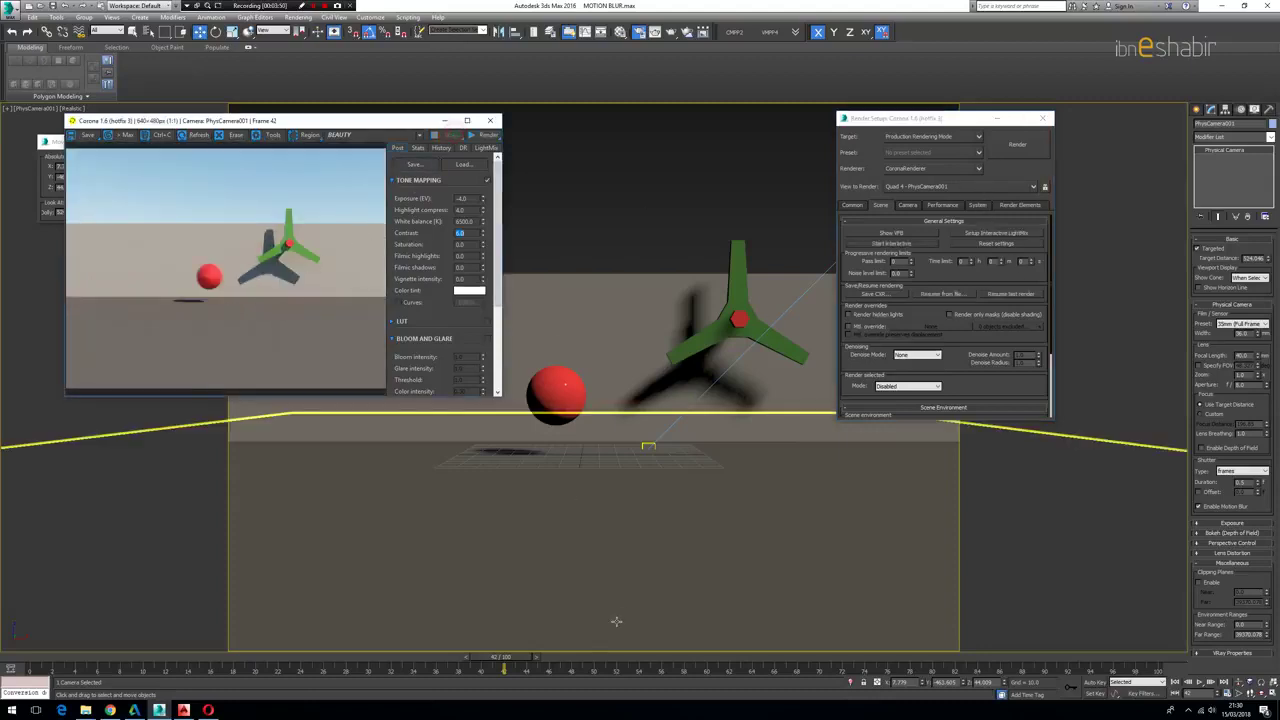
Set the camera's shutter duration to 3 frames and inspect the sphere's blur in a new interactive render.
{"action": "left_click", "coordinate": [1240, 483]}
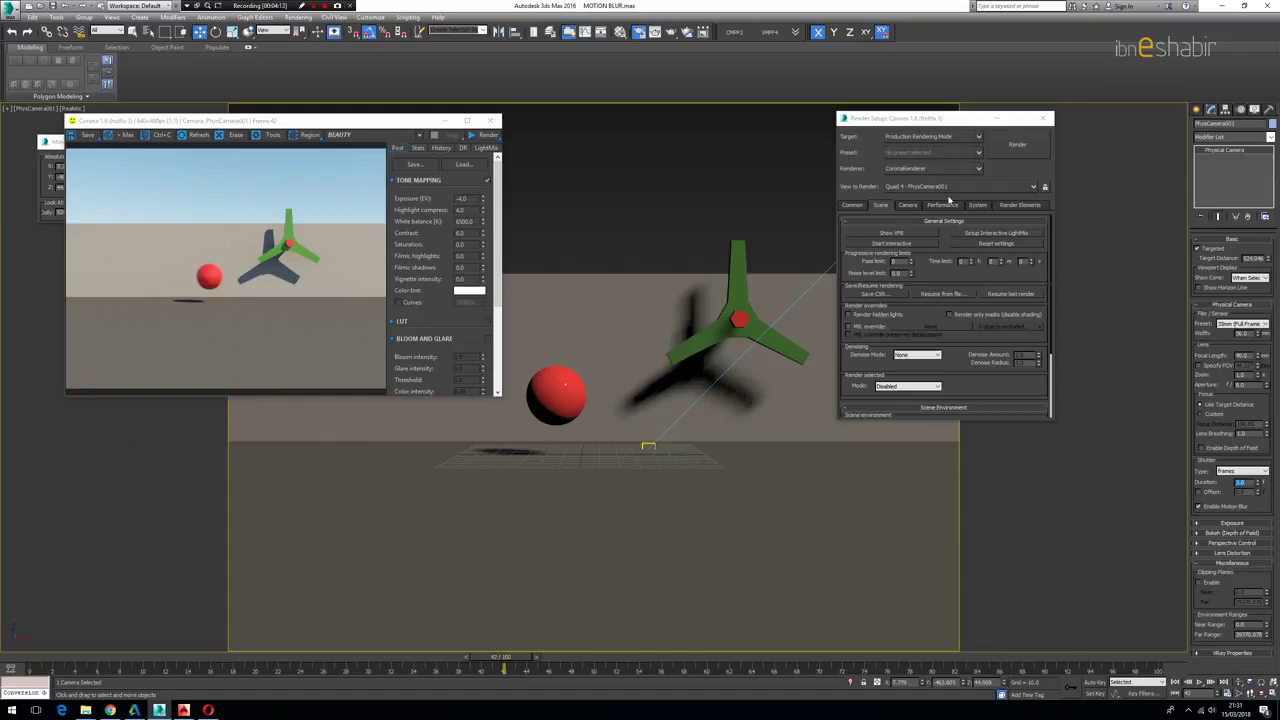
{"action": "left_click", "coordinate": [892, 243]}
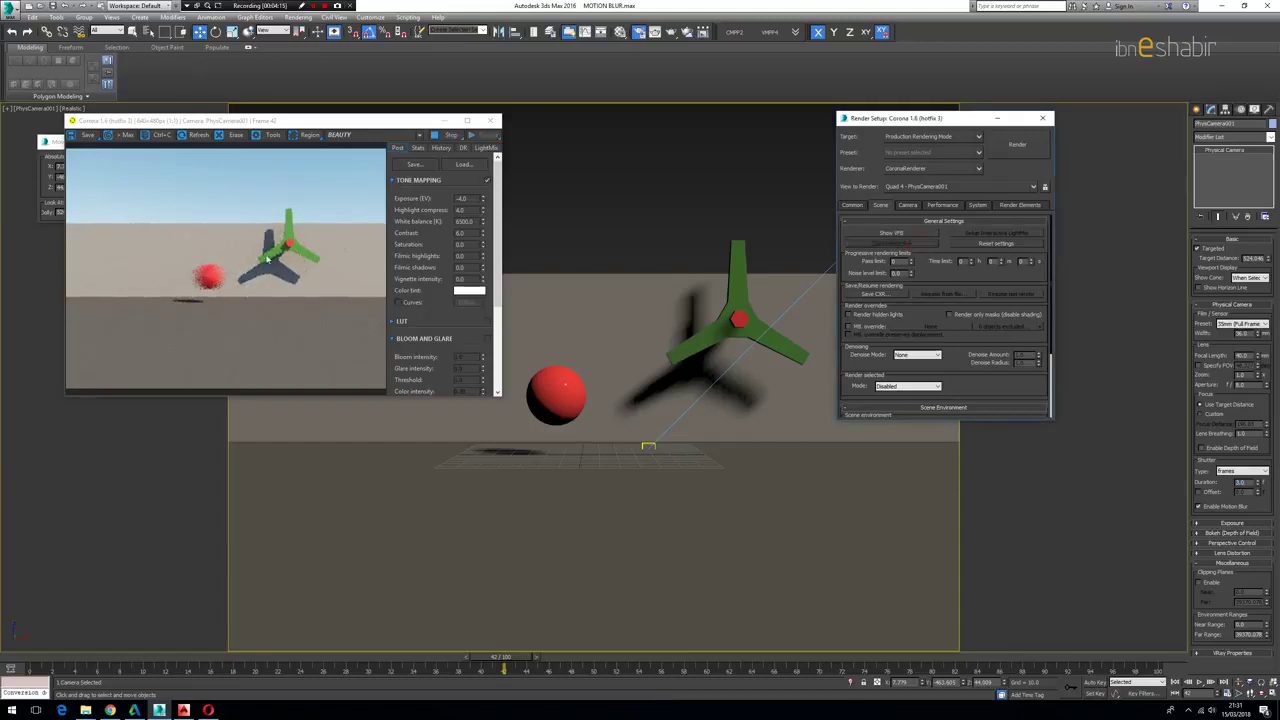
{"action": "scroll", "coordinate": [208, 281], "scroll_direction": "up", "scroll_amount": 2}
{"action": "scroll", "coordinate": [215, 287], "scroll_direction": "down", "scroll_amount": 2}
{"action": "scroll", "coordinate": [195, 313], "scroll_direction": "up", "scroll_amount": 2}
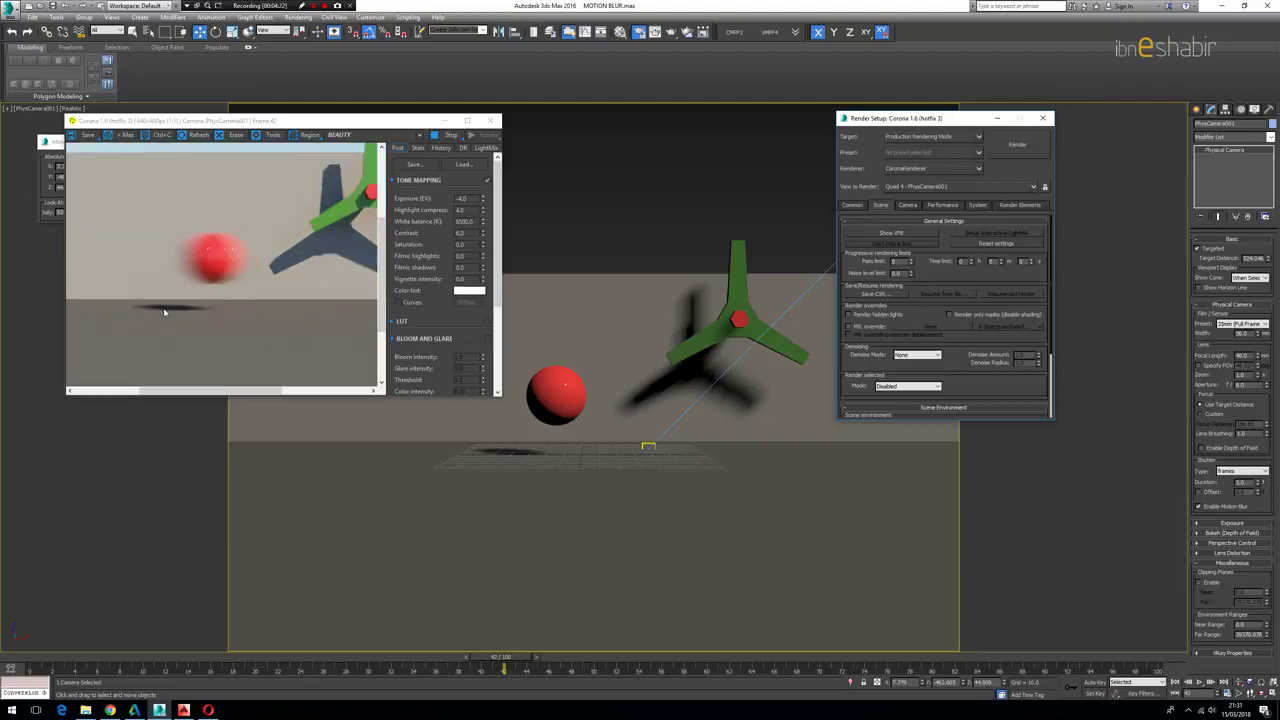
{"action": "scroll", "coordinate": [165, 313], "scroll_direction": "down", "scroll_amount": 2}
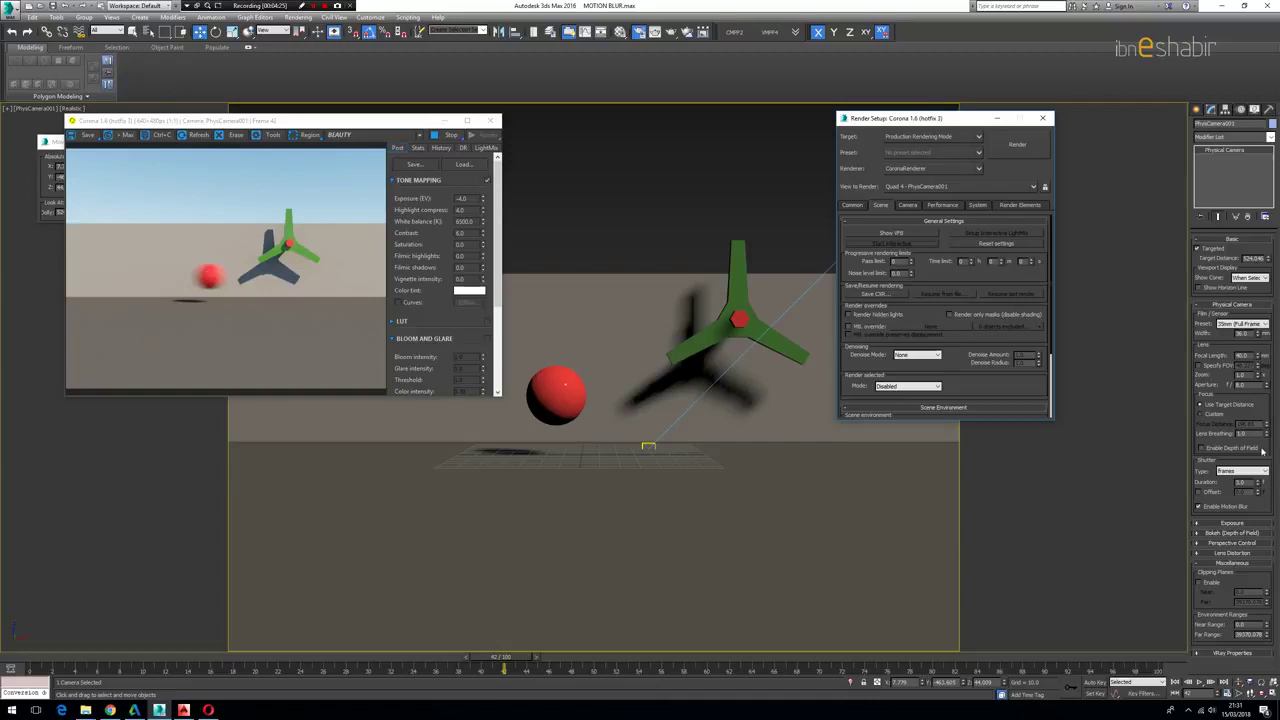
Try a shutter duration of 7 frames and examine the sphere's blur in the interactive render.
{"action": "double_click", "coordinate": [1243, 482]}
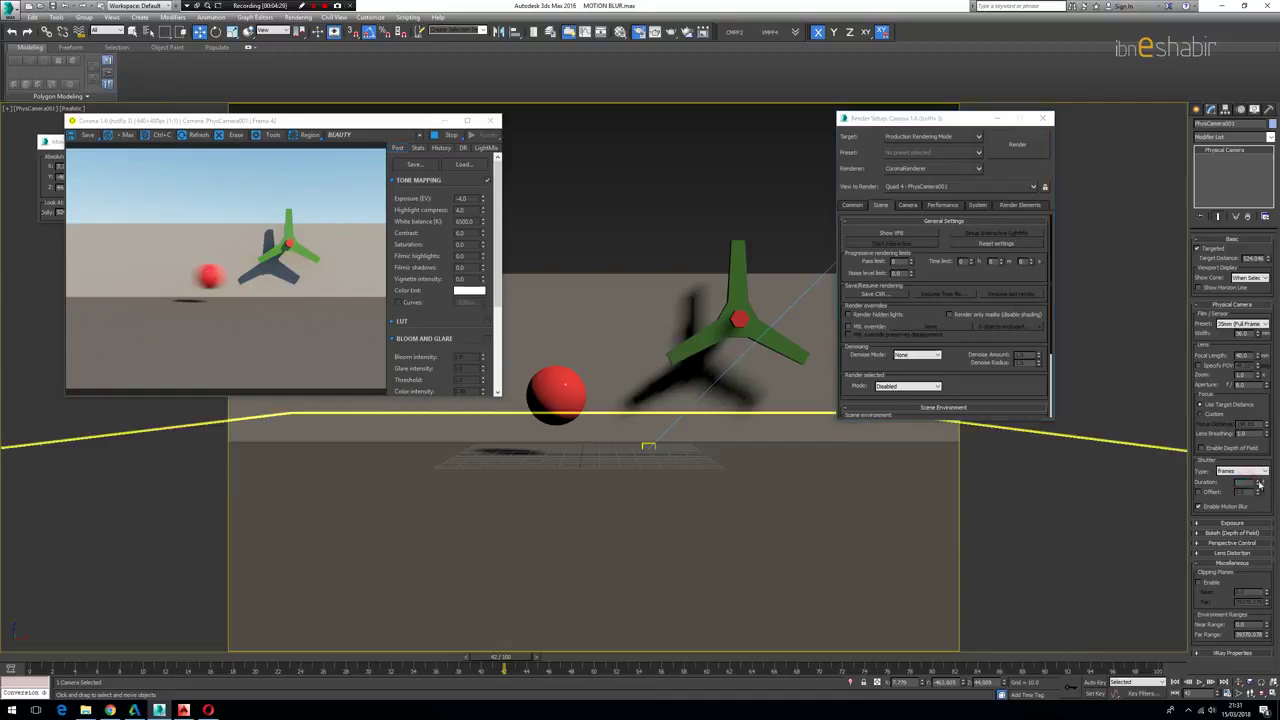
{"action": "type", "text": "7"}
{"action": "key", "text": "Return"}
{"action": "scroll", "coordinate": [213, 282], "scroll_direction": "up", "scroll_amount": 2}
{"action": "scroll", "coordinate": [213, 282], "scroll_direction": "down", "scroll_amount": 2}
Try shutter durations of 15 and 50 frames, examining the sphere's blur streak in the interactive render.
{"action": "type", "text": "1"}
{"action": "key", "text": "Return"}
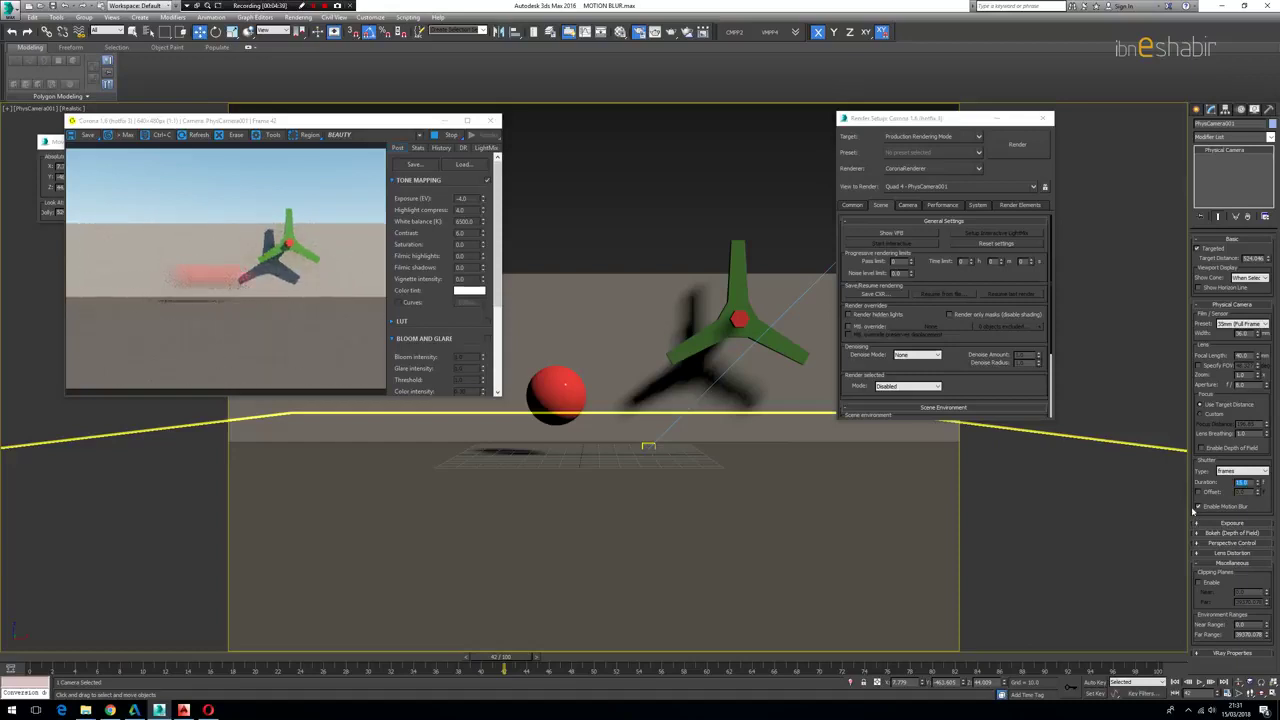
{"action": "type", "text": "5"}
{"action": "key", "text": "Return"}
{"action": "scroll", "coordinate": [127, 286], "scroll_direction": "up", "scroll_amount": 1}
{"action": "scroll", "coordinate": [276, 266], "scroll_direction": "down", "scroll_amount": 1}
{"action": "left_click_drag", "start_coordinate": [350, 272], "coordinate": [250, 278]}
{"action": "scroll", "coordinate": [245, 280], "scroll_direction": "down", "scroll_amount": 1}
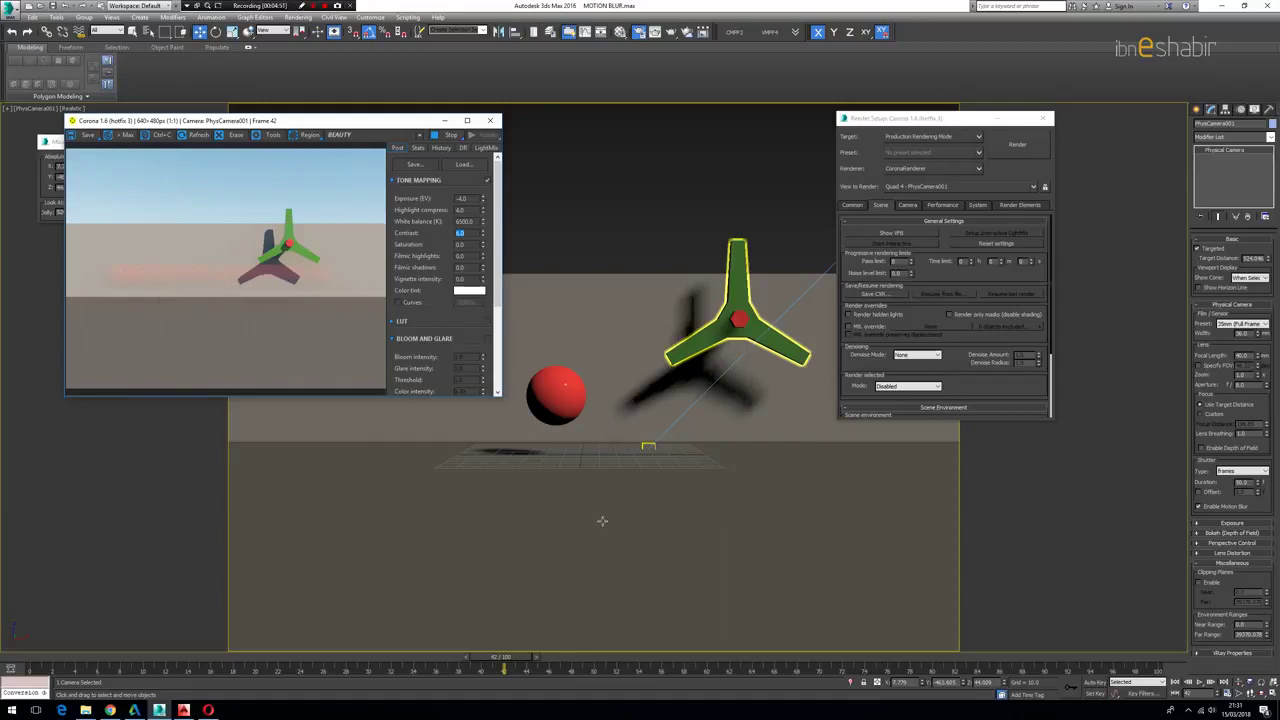
Set the camera's shutter duration back to 3 frames and stop the interactive render.
{"action": "left_click", "coordinate": [1242, 482]}
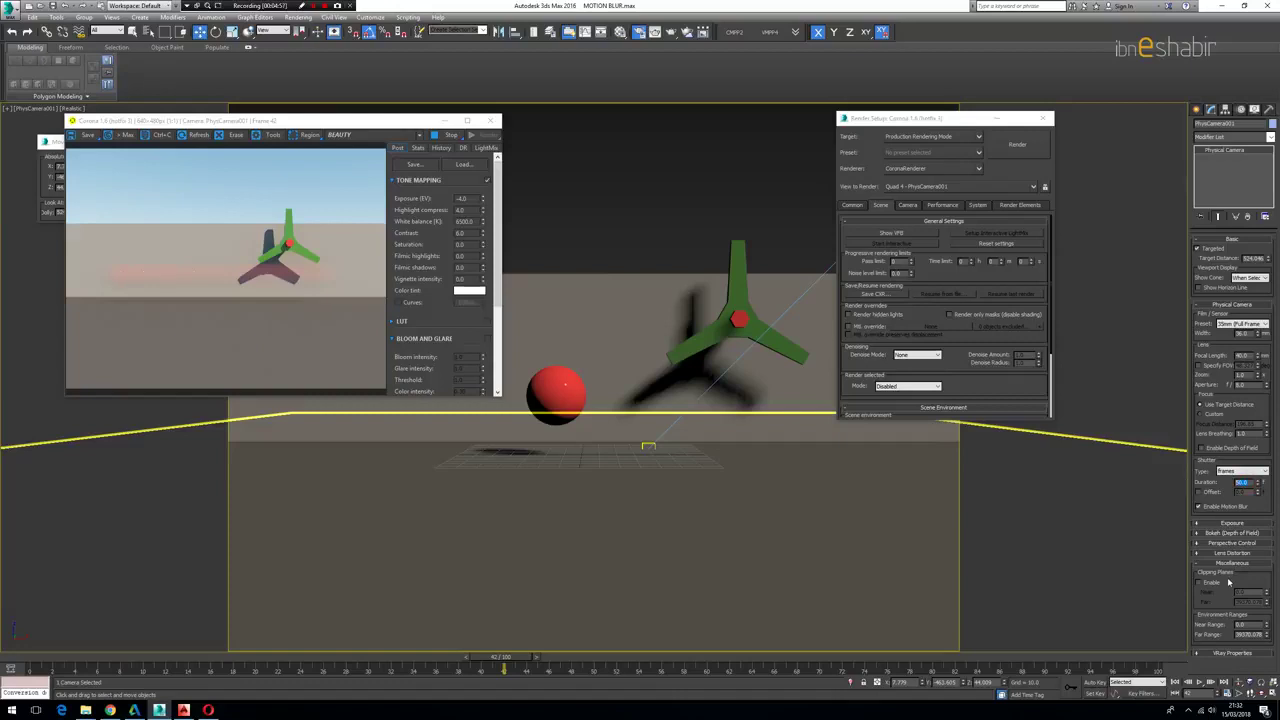
{"action": "type", "text": "5"}
{"action": "key", "text": "Return"}
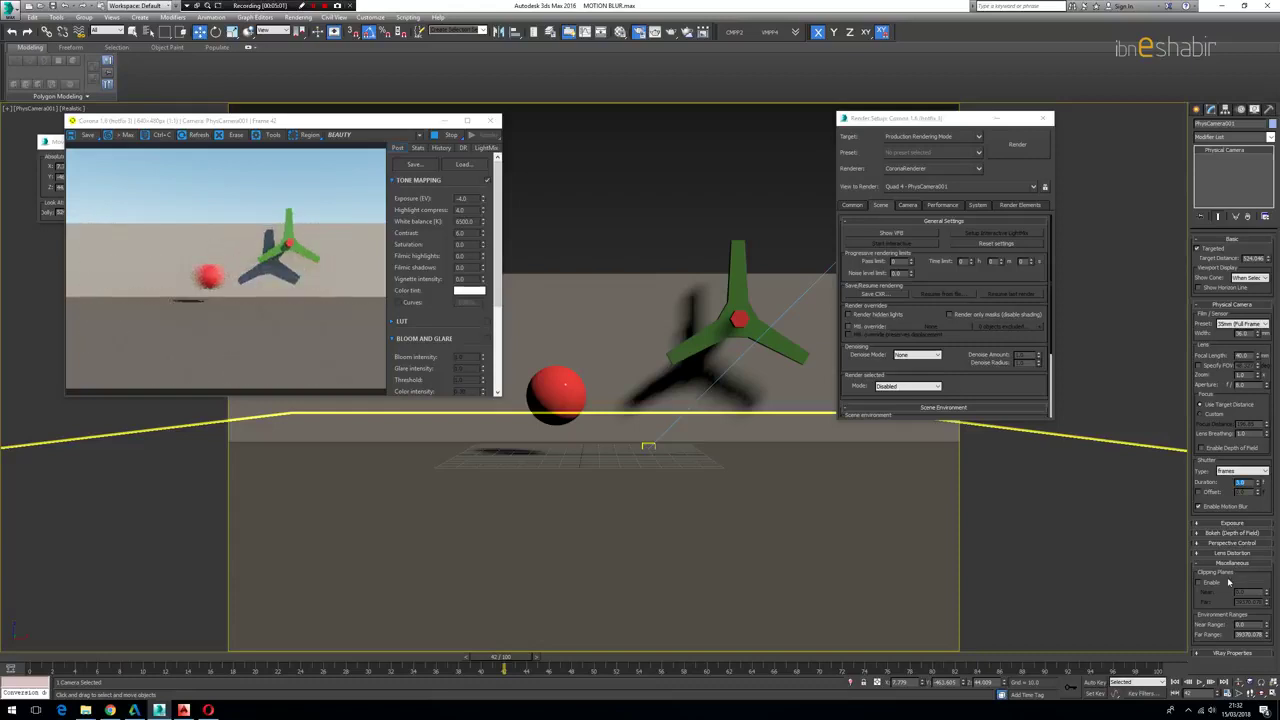
{"action": "left_click", "coordinate": [451, 137]}
Select the green propeller and, with Auto Key on, animate it from frame 0 to a 180° rotation at frame 22.
{"action": "left_click", "coordinate": [705, 332]}
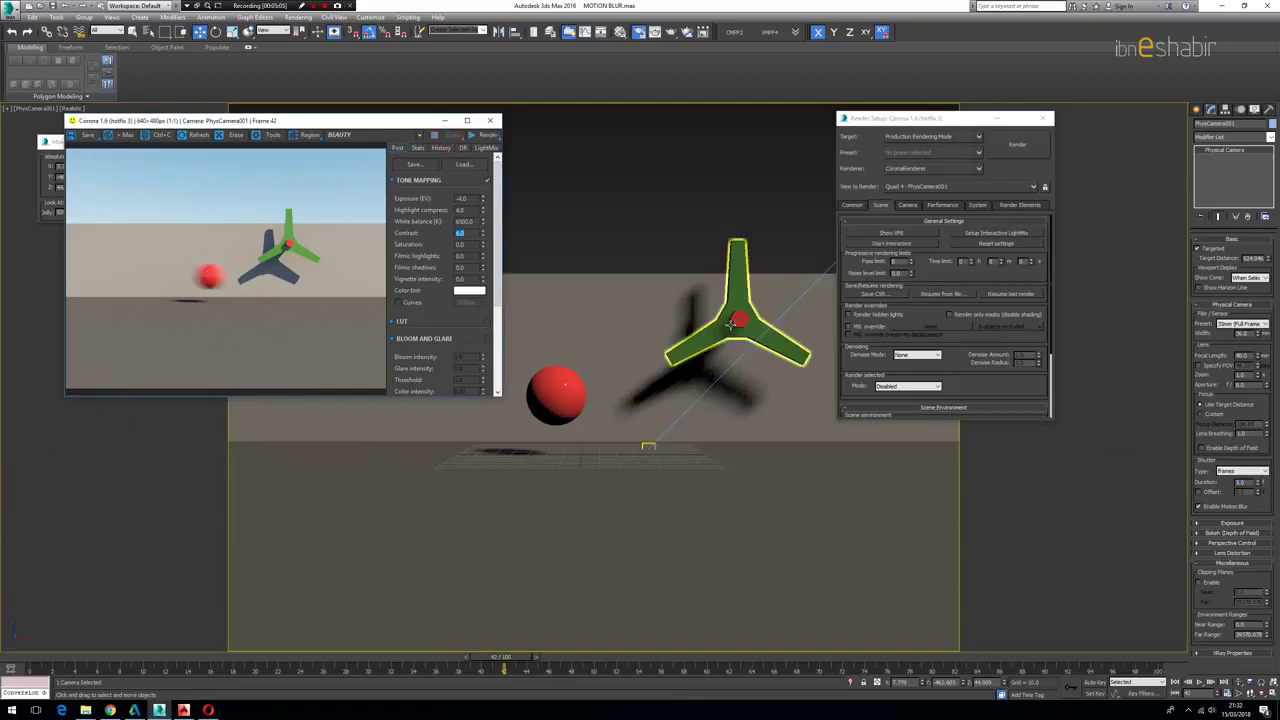
{"action": "left_click_drag", "start_coordinate": [503, 668], "coordinate": [30, 668]}
{"action": "left_click", "coordinate": [1095, 683]}
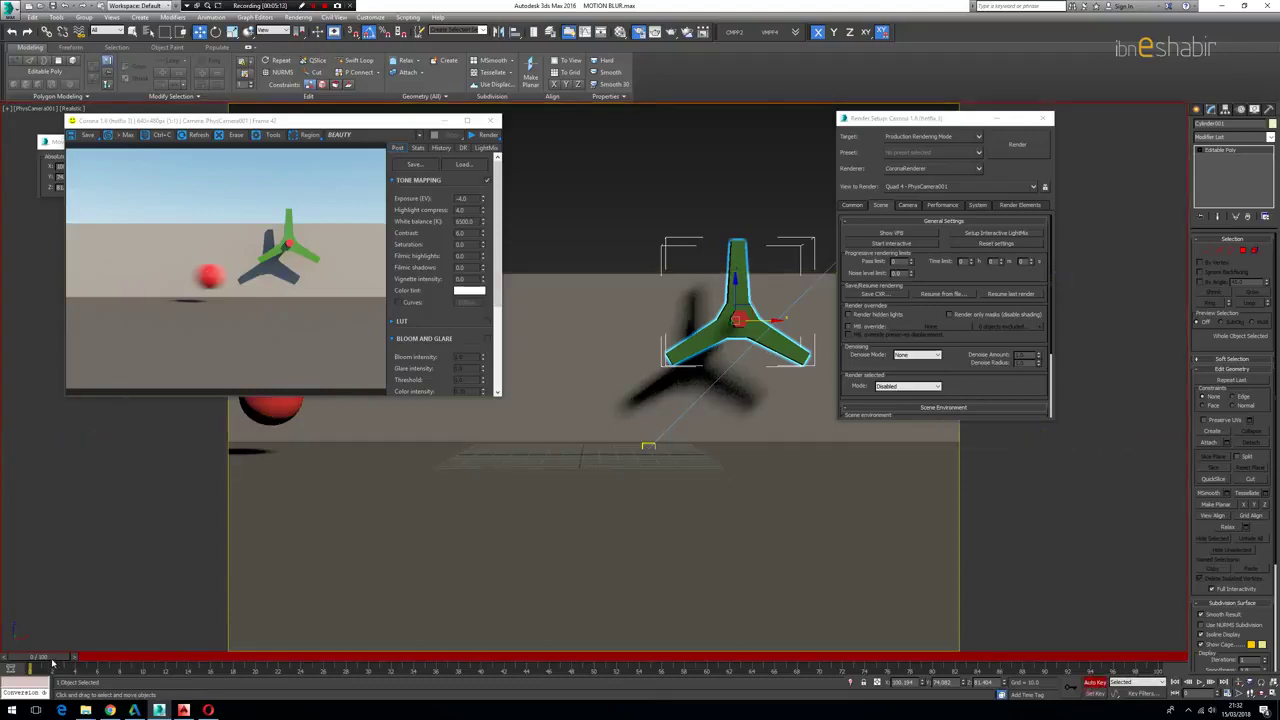
{"action": "left_click_drag", "start_coordinate": [53, 663], "coordinate": [280, 660]}
{"action": "key", "text": "e"}
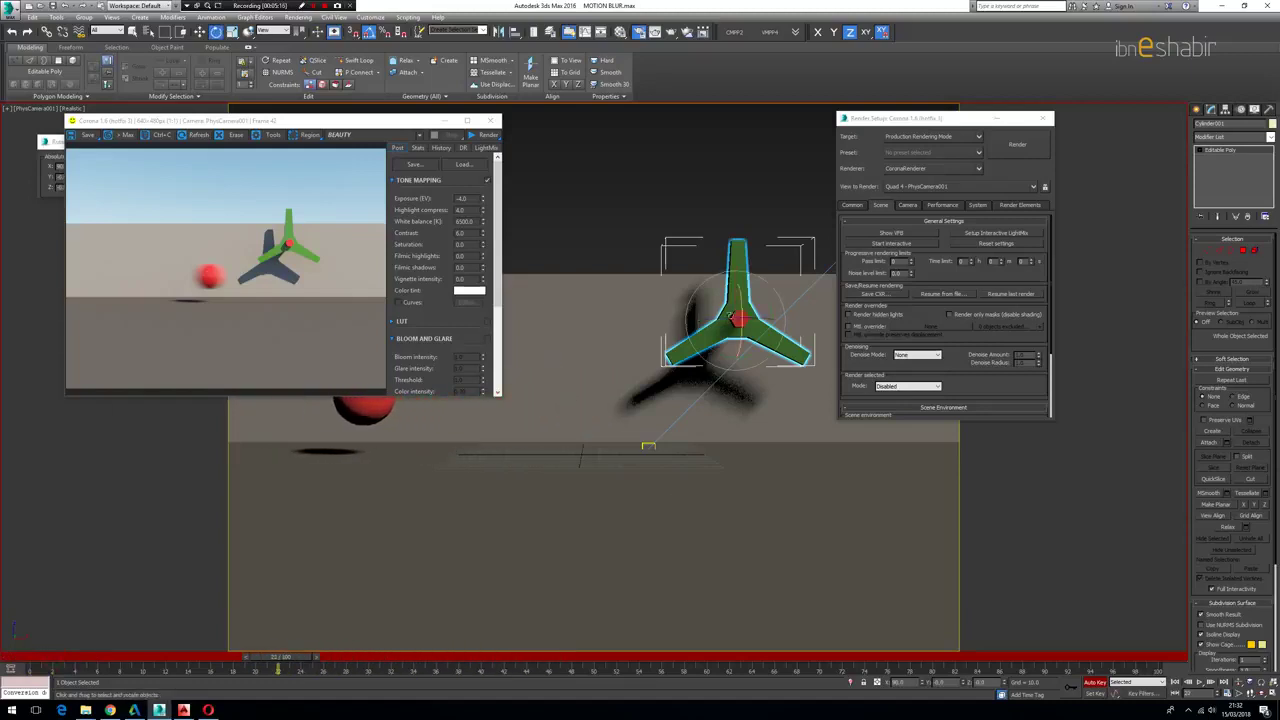
{"action": "left_click_drag", "start_coordinate": [702, 300], "coordinate": [720, 437]}
{"action": "key", "text": "q"}
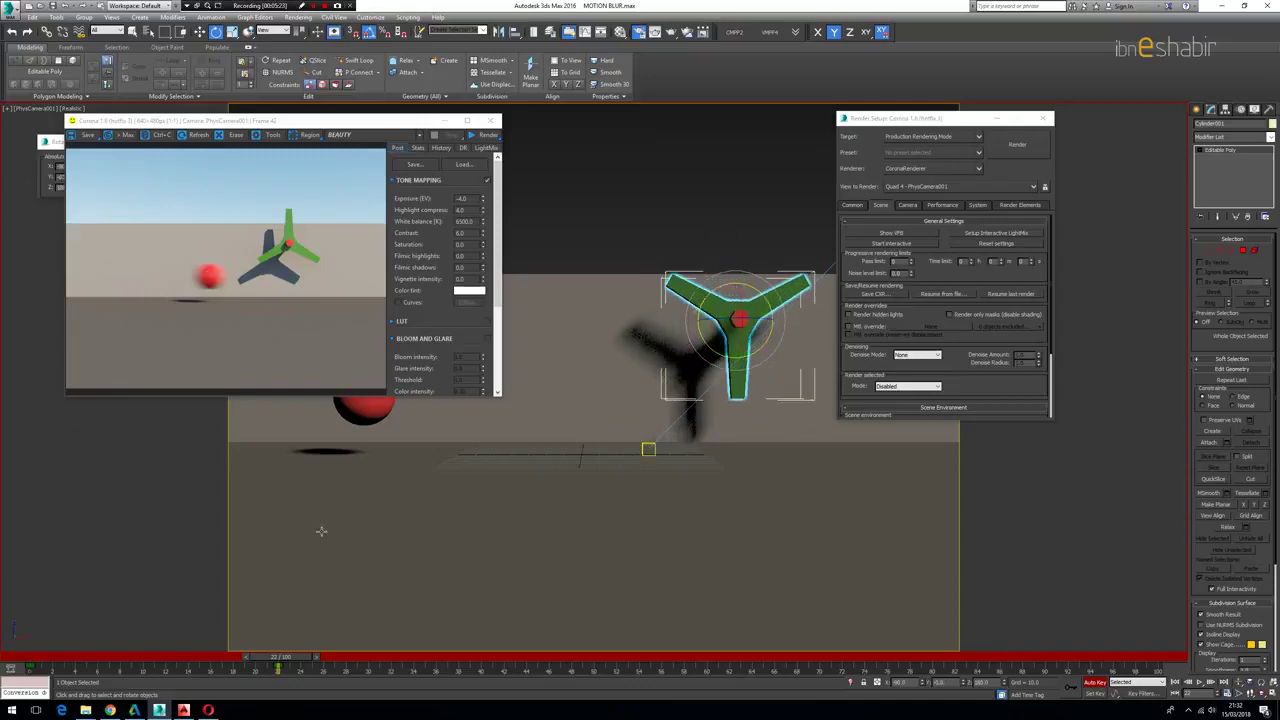
Key another half-turn rotation of the propeller at frame 50.
{"action": "left_click_drag", "start_coordinate": [326, 662], "coordinate": [593, 662]}
{"action": "key", "text": "e"}
{"action": "left_click_drag", "start_coordinate": [700, 385], "coordinate": [698, 438]}
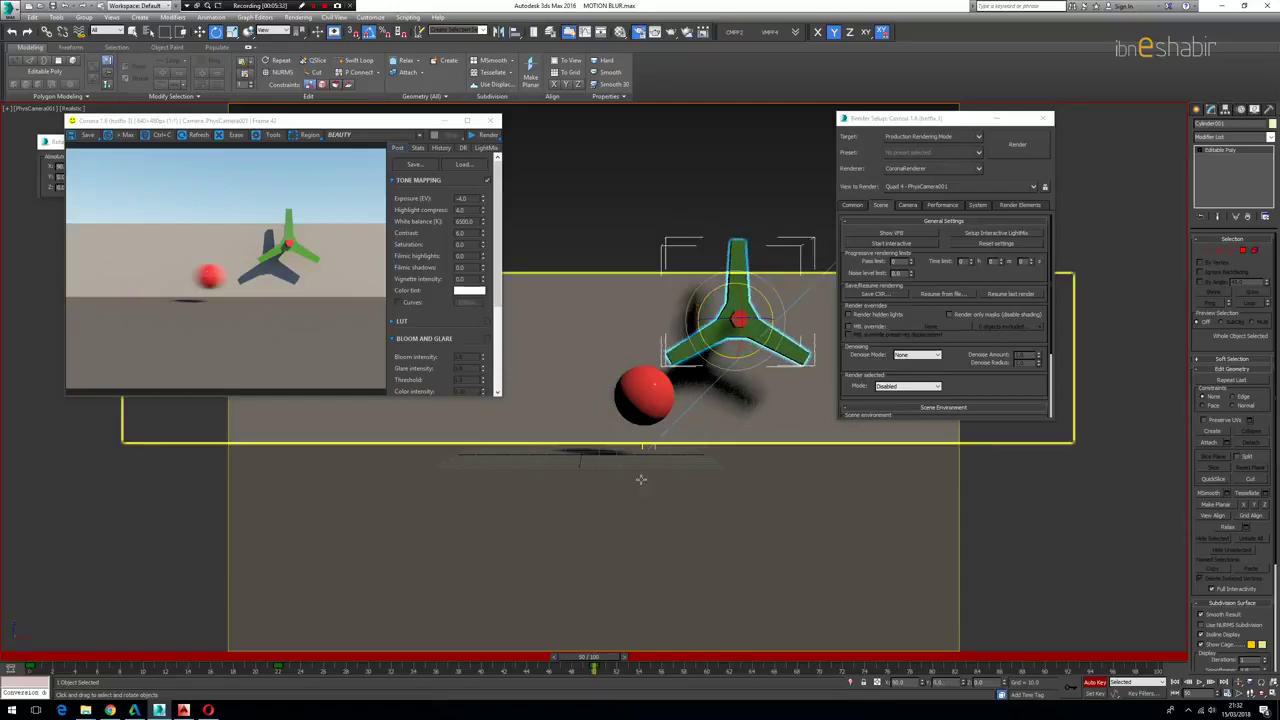
Key further half-turn rotations of the propeller at frames 76 and 98, and play back the animation with Auto Key off.
{"action": "left_click_drag", "start_coordinate": [597, 660], "coordinate": [895, 672]}
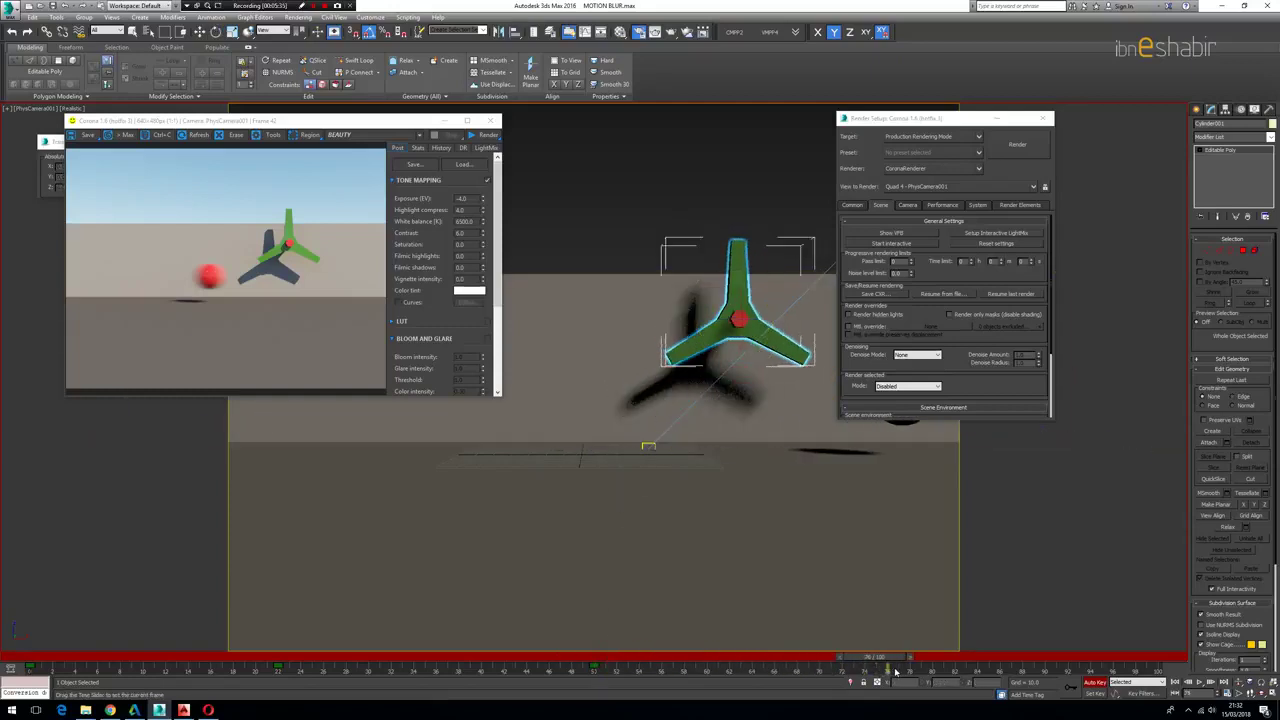
{"action": "left_click_drag", "start_coordinate": [700, 335], "coordinate": [726, 448]}
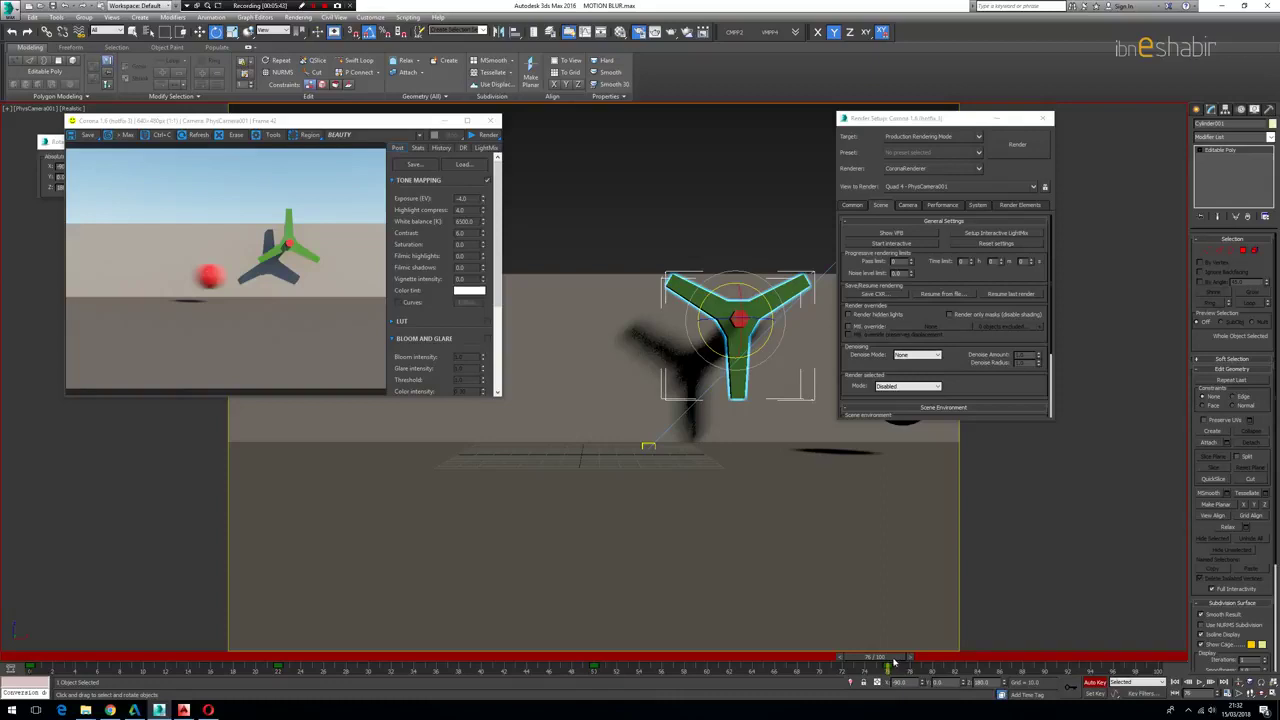
{"action": "left_click_drag", "start_coordinate": [895, 662], "coordinate": [1140, 662]}
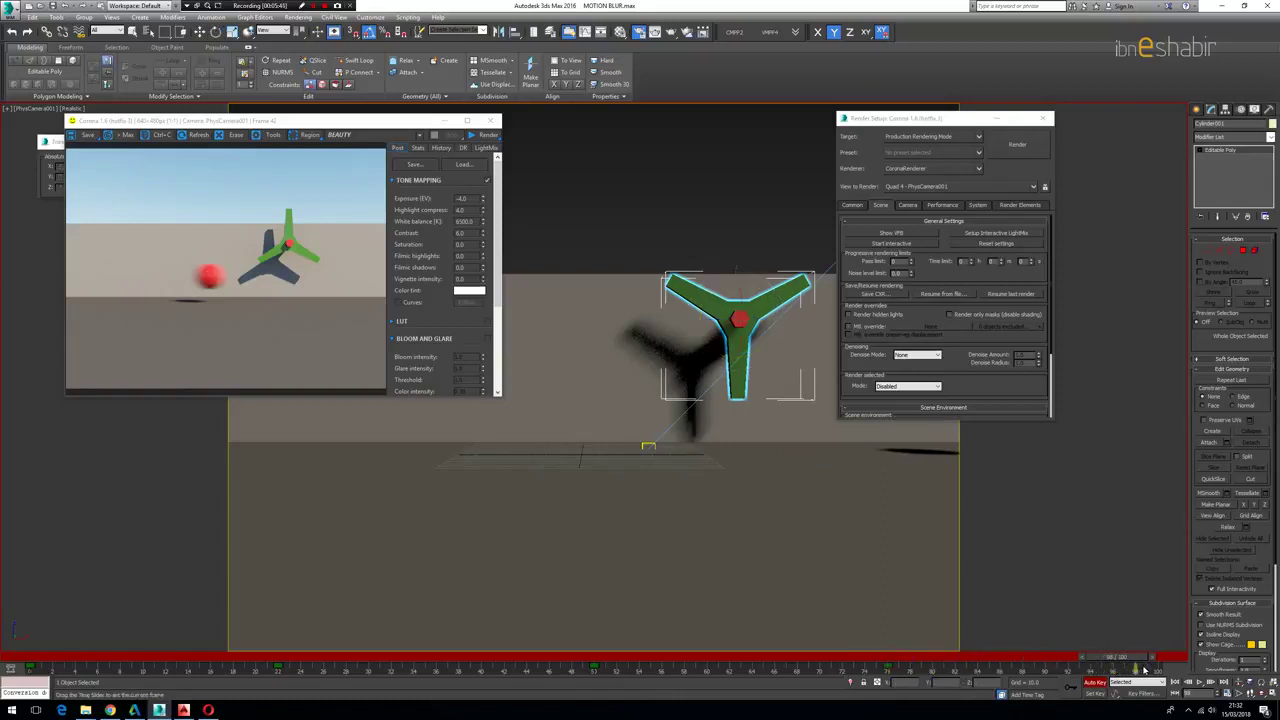
{"action": "left_click_drag", "start_coordinate": [715, 292], "coordinate": [734, 508]}
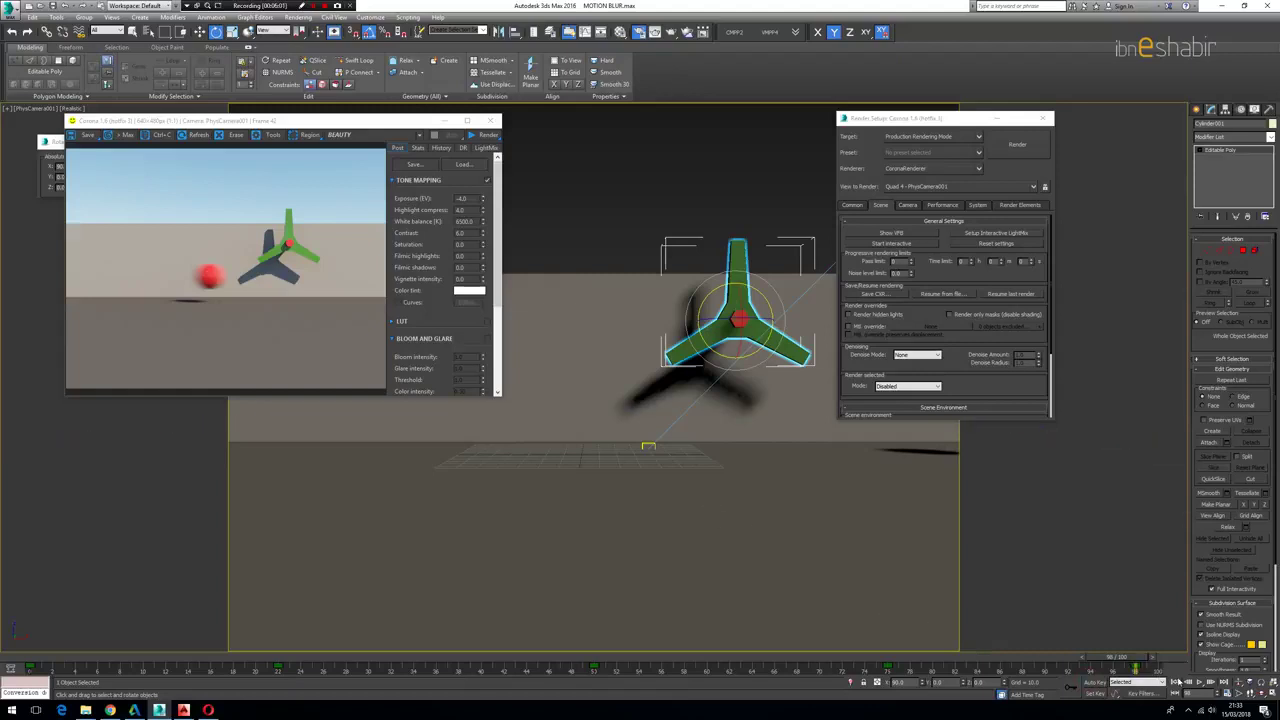
{"action": "left_click", "coordinate": [1200, 683]}
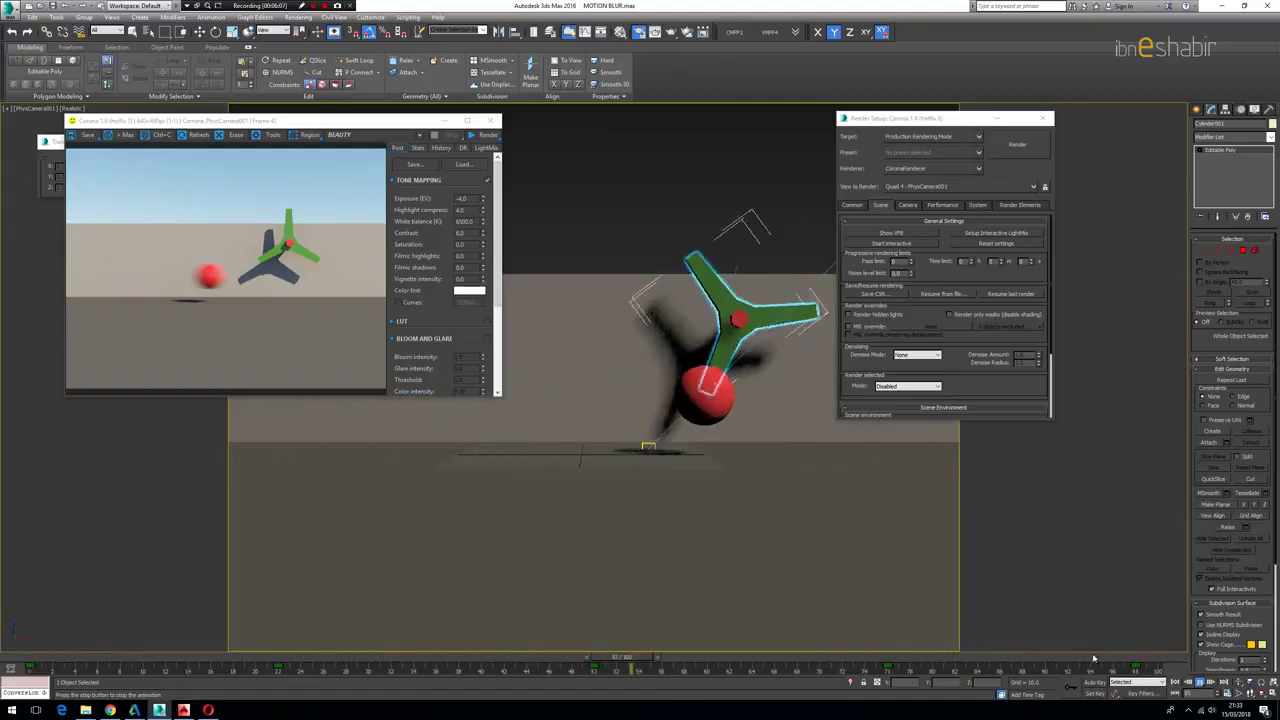
{"action": "key", "text": "e"}
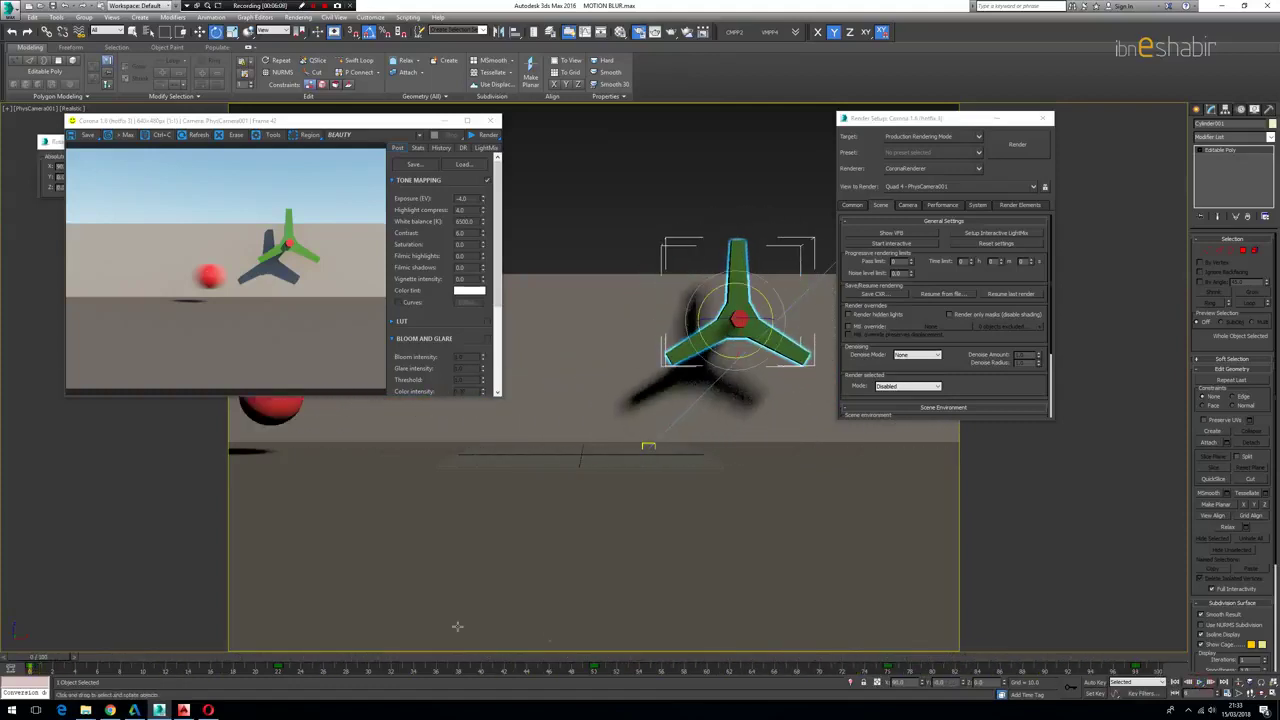
At frame 42, select the physical camera and run an interactive render to examine the blur on the sphere and propeller.
{"action": "left_click_drag", "start_coordinate": [60, 664], "coordinate": [529, 670]}
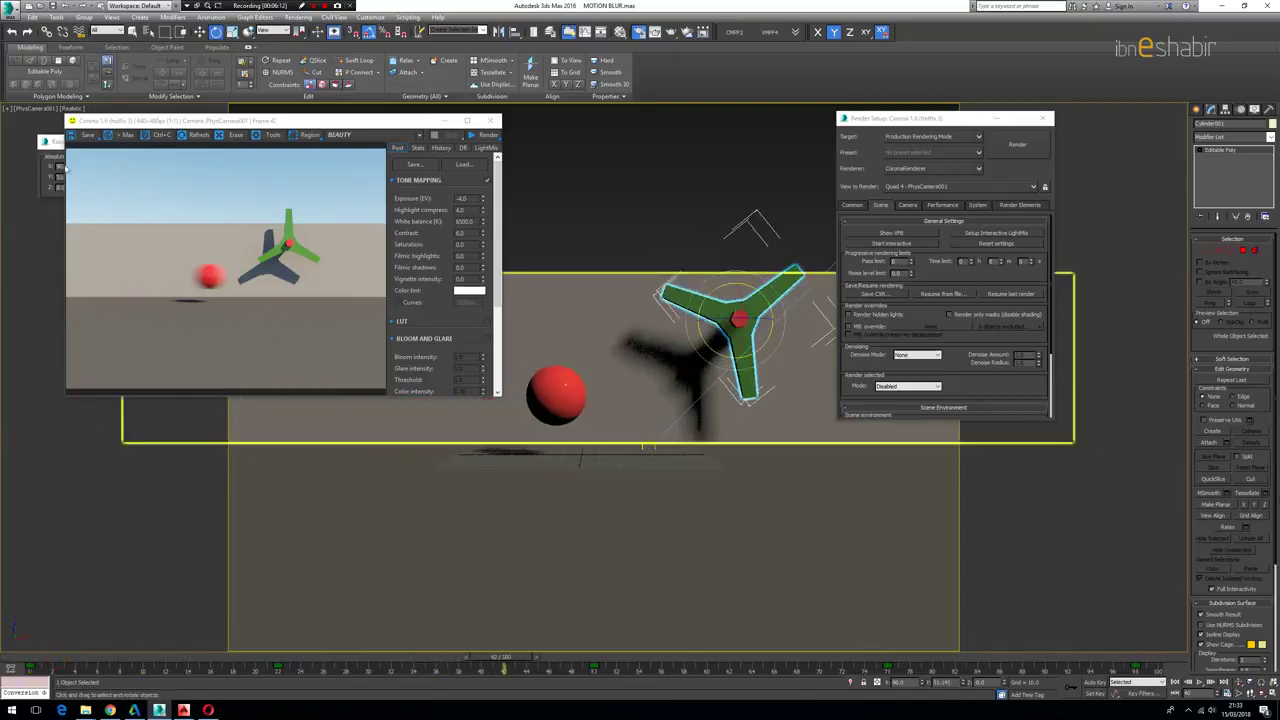
{"action": "left_click", "coordinate": [38, 107]}
{"action": "left_click", "coordinate": [55, 299]}
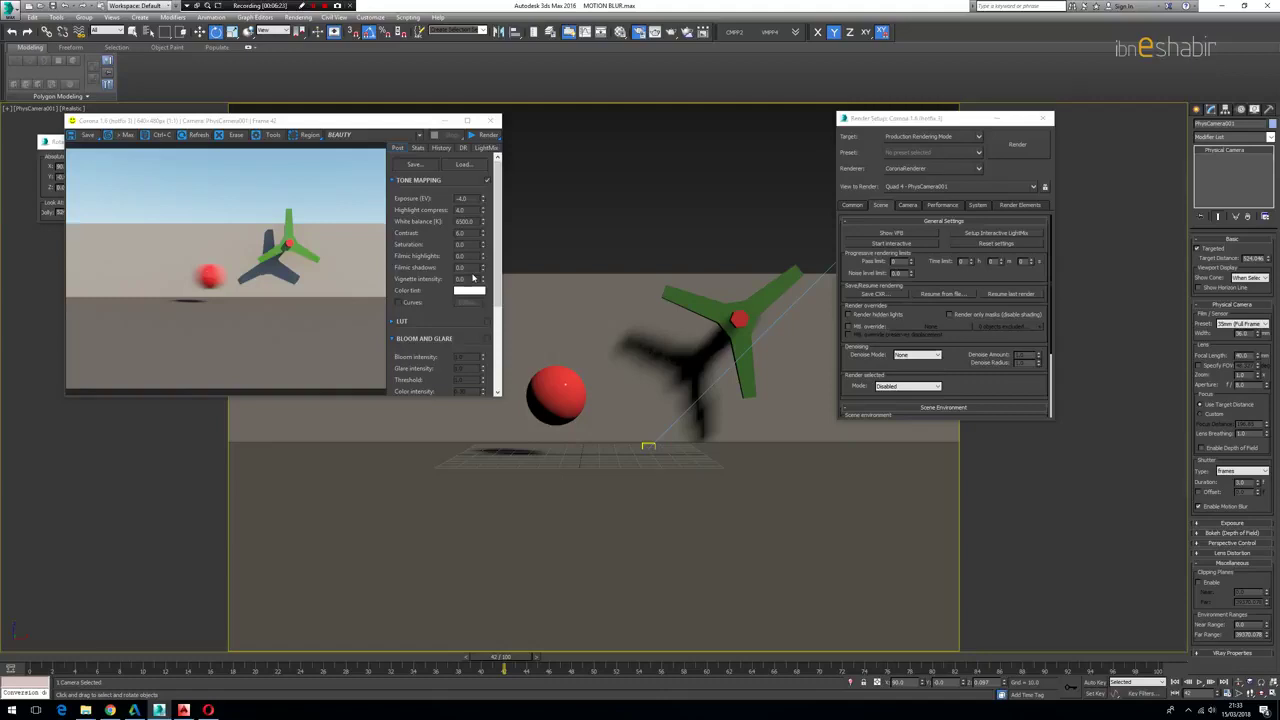
{"action": "left_click", "coordinate": [930, 245]}
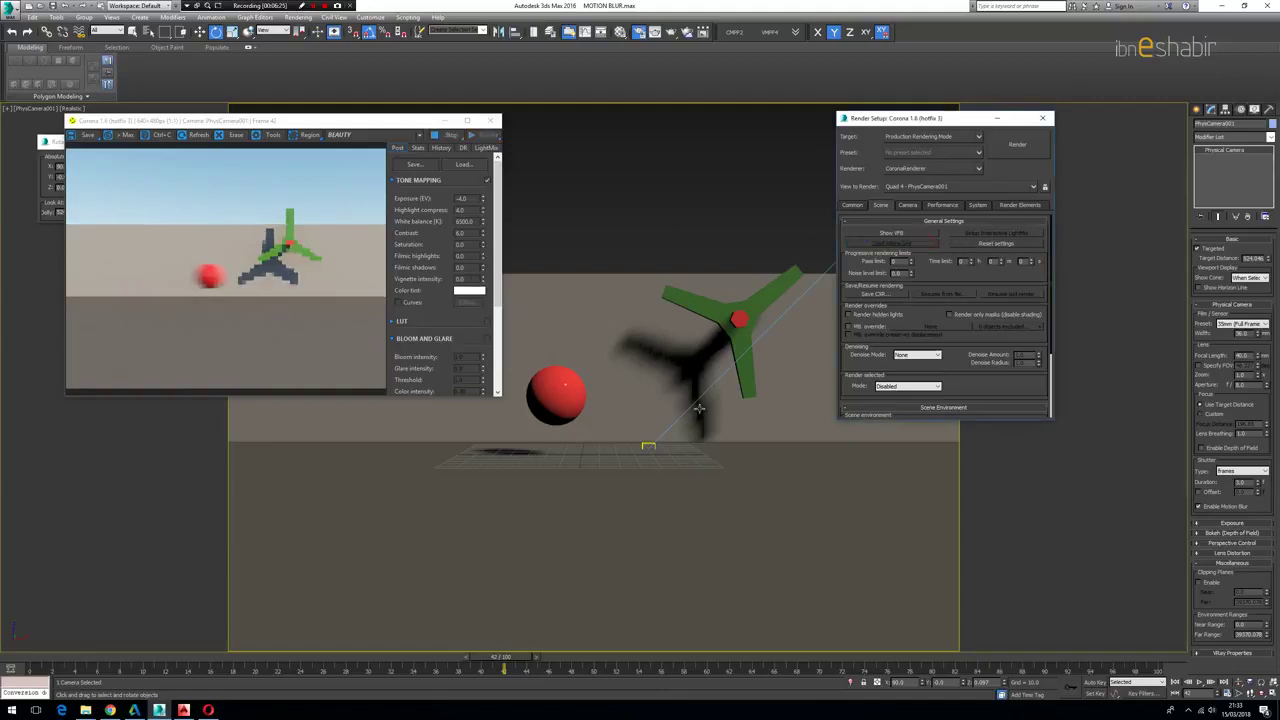
{"action": "scroll", "coordinate": [233, 220], "scroll_direction": "up", "scroll_amount": 1}
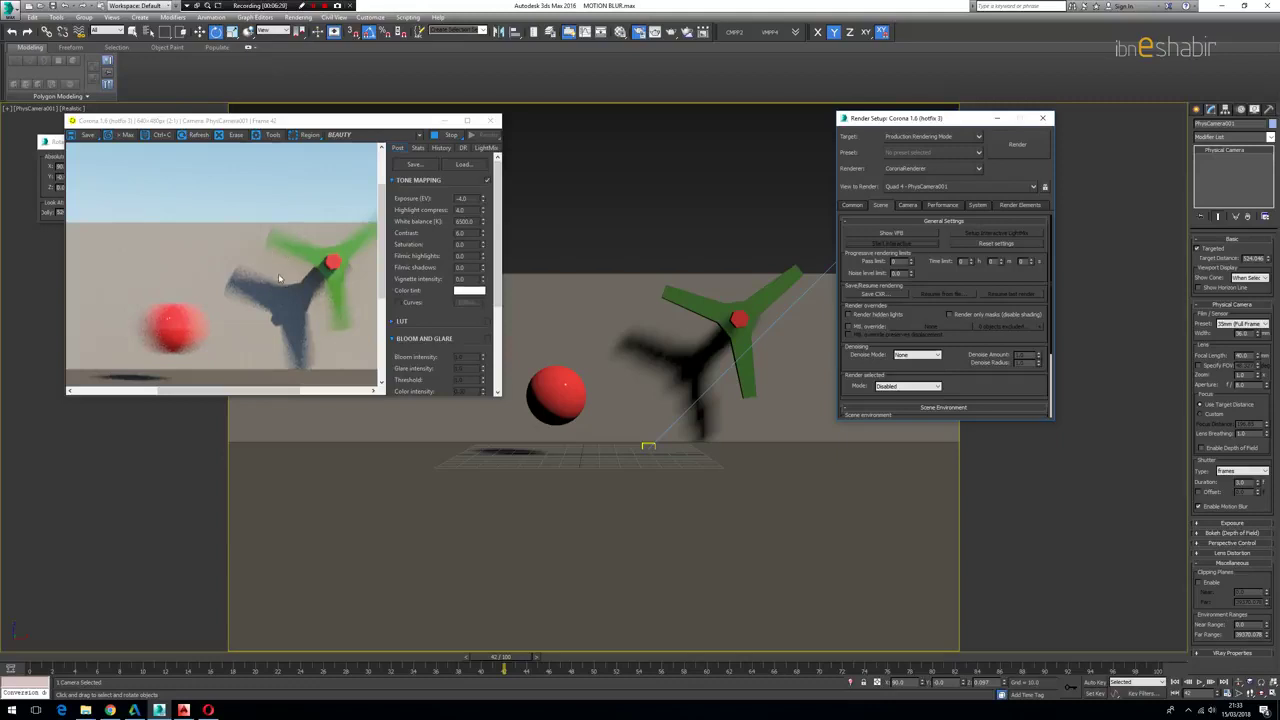
{"action": "scroll", "coordinate": [281, 279], "scroll_direction": "down", "scroll_amount": 1}
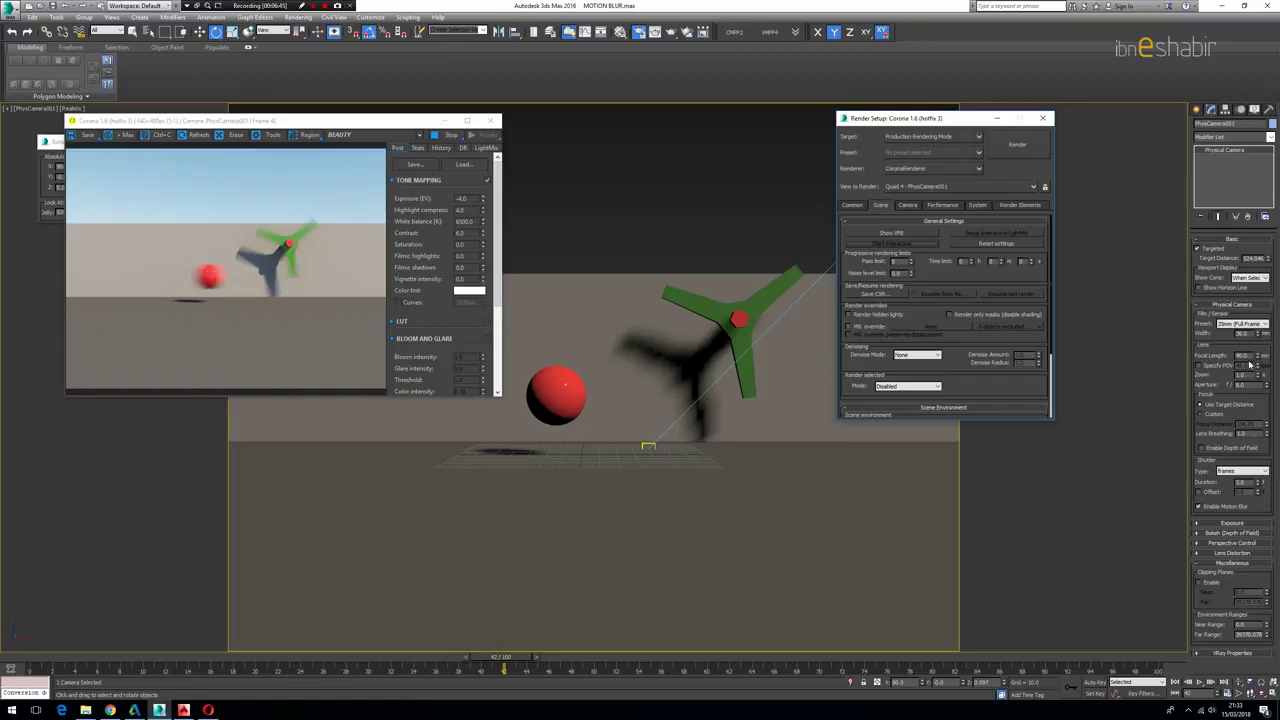
Set the camera's shutter duration to 6 frames and examine the propeller's blur in the interactive render.
{"action": "left_click", "coordinate": [1241, 482]}
{"action": "key", "text": "Return"}
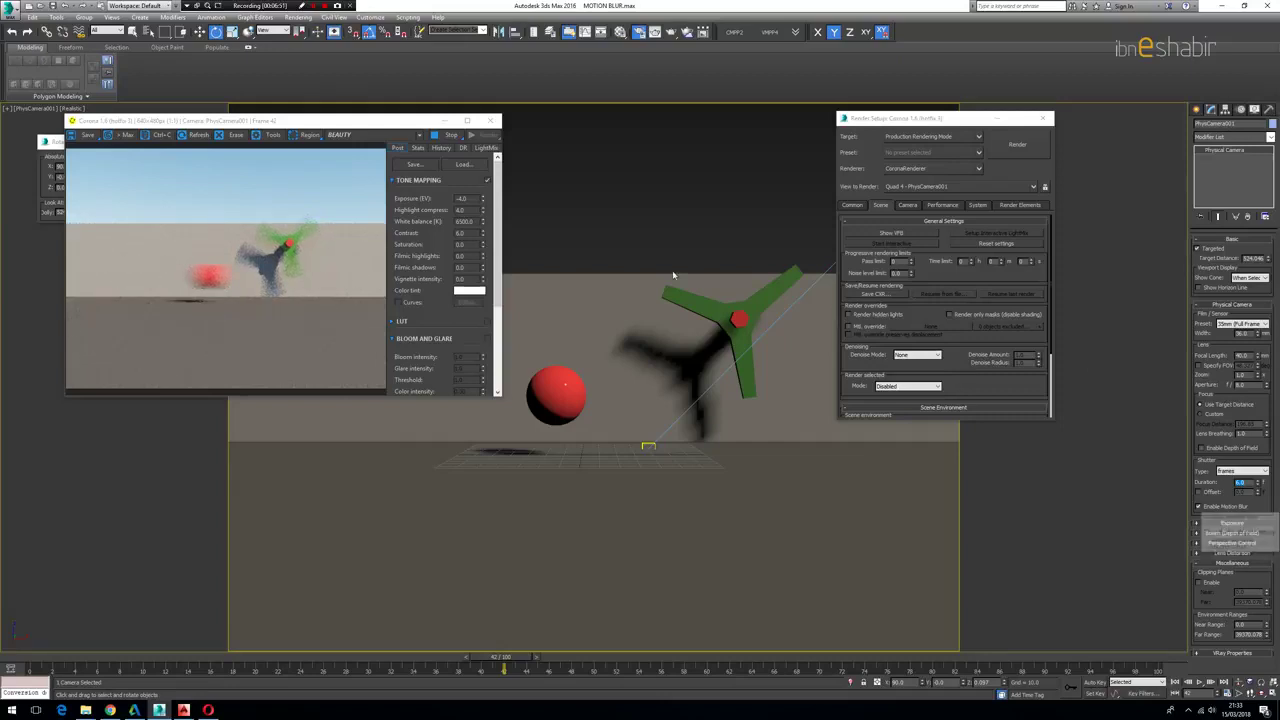
{"action": "scroll", "coordinate": [280, 238], "scroll_direction": "up", "scroll_amount": 2}
{"action": "scroll", "coordinate": [262, 291], "scroll_direction": "down", "scroll_amount": 1}
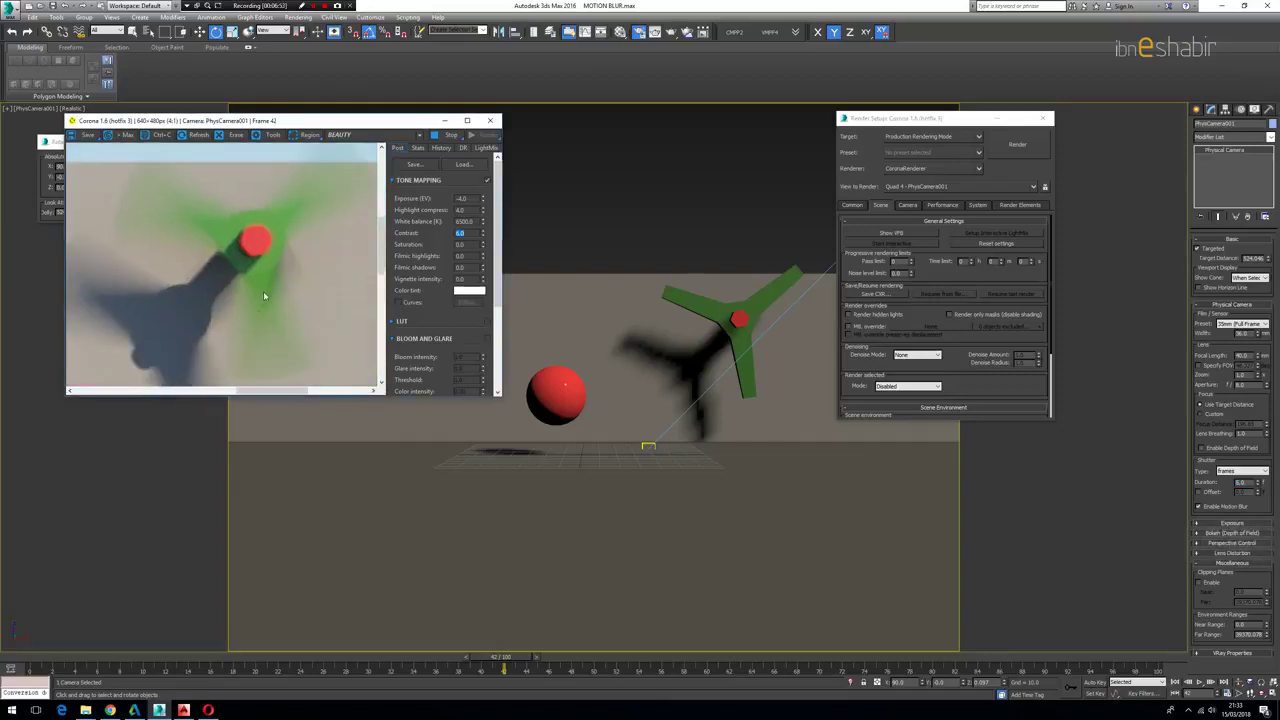
{"action": "scroll", "coordinate": [250, 335], "scroll_direction": "down", "scroll_amount": 1}
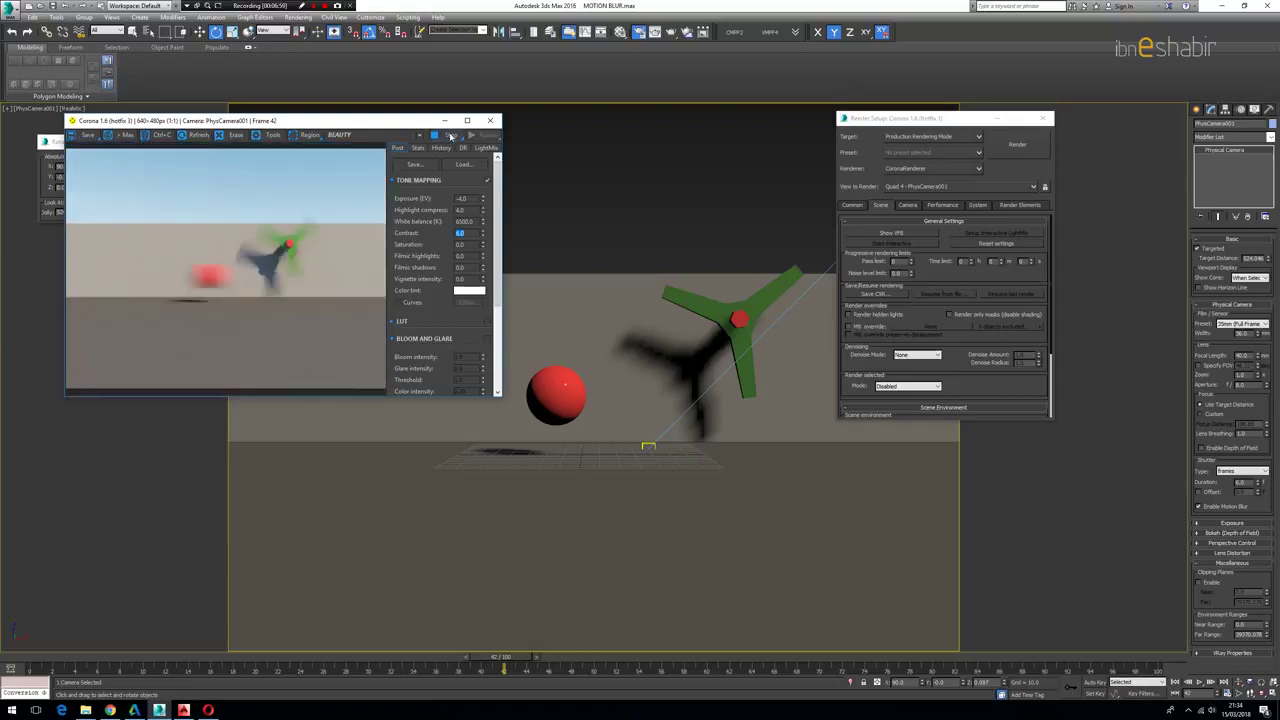
Disable the camera's motion blur to compare the interactive render, re-enable it, and view the shutter type options.
{"action": "left_click", "coordinate": [1206, 507]}
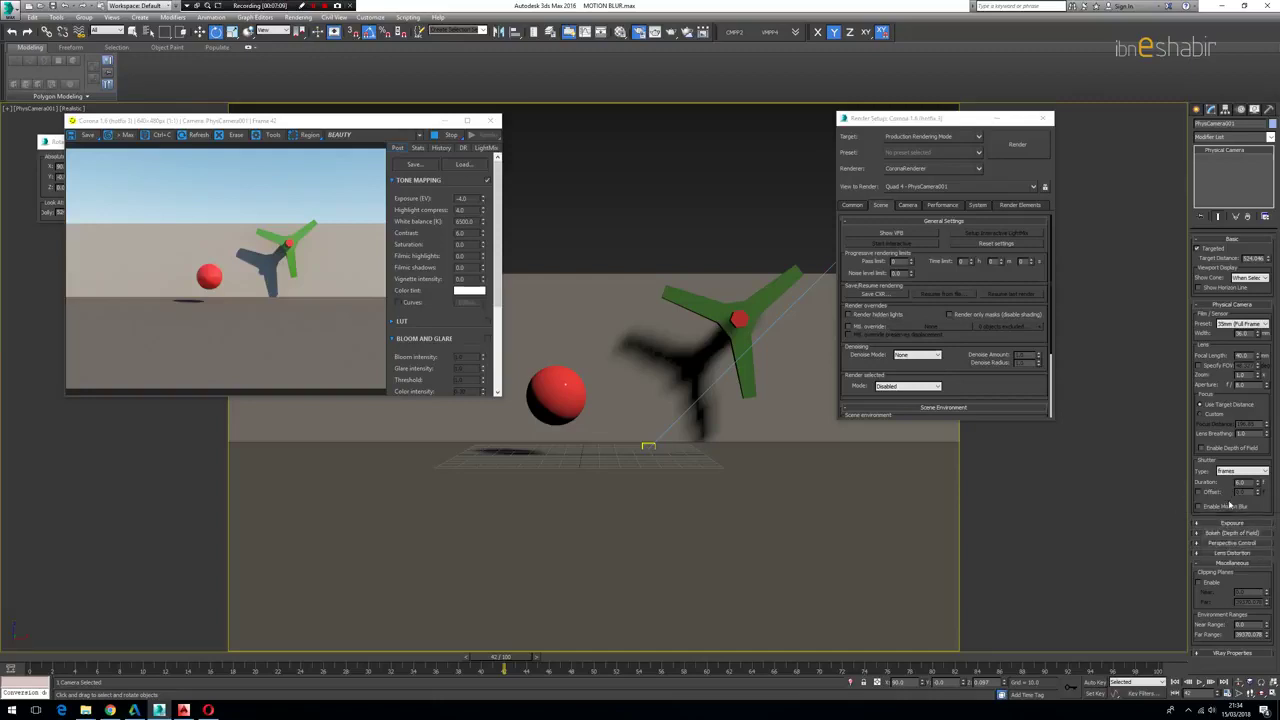
{"action": "left_click", "coordinate": [1216, 508]}
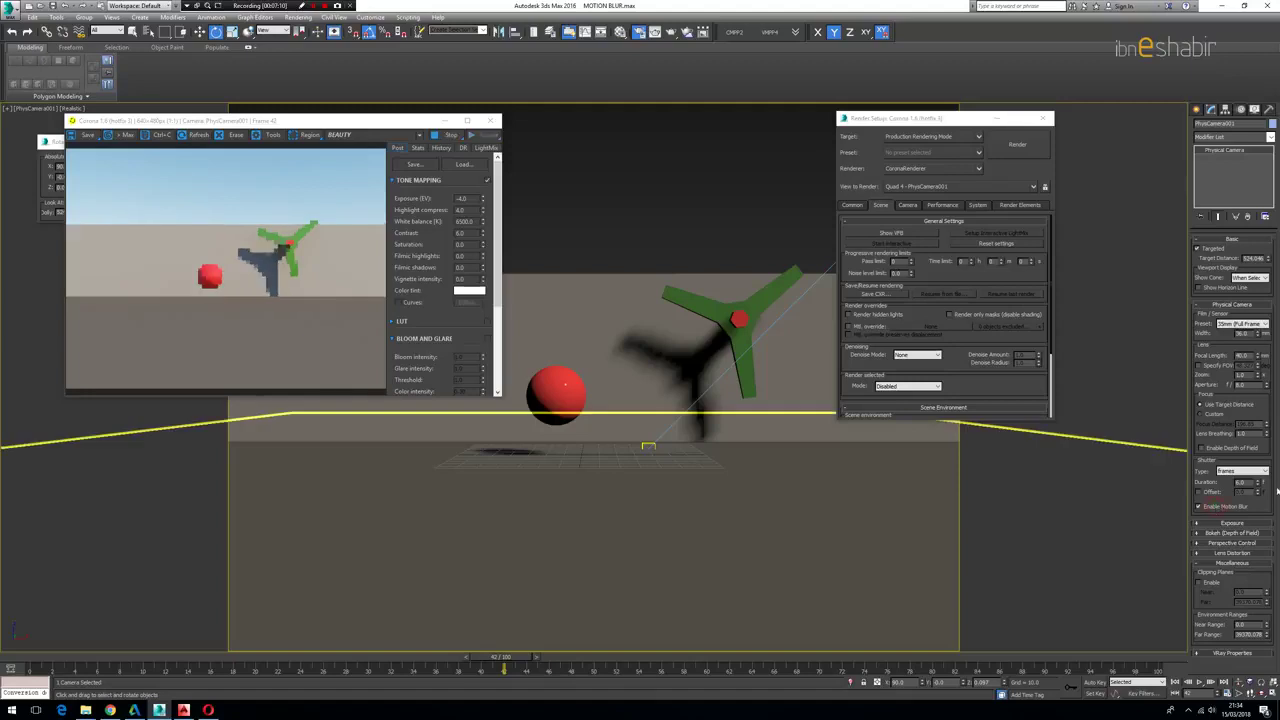
{"action": "left_click", "coordinate": [1265, 470]}
{"action": "left_click", "coordinate": [1265, 470]}
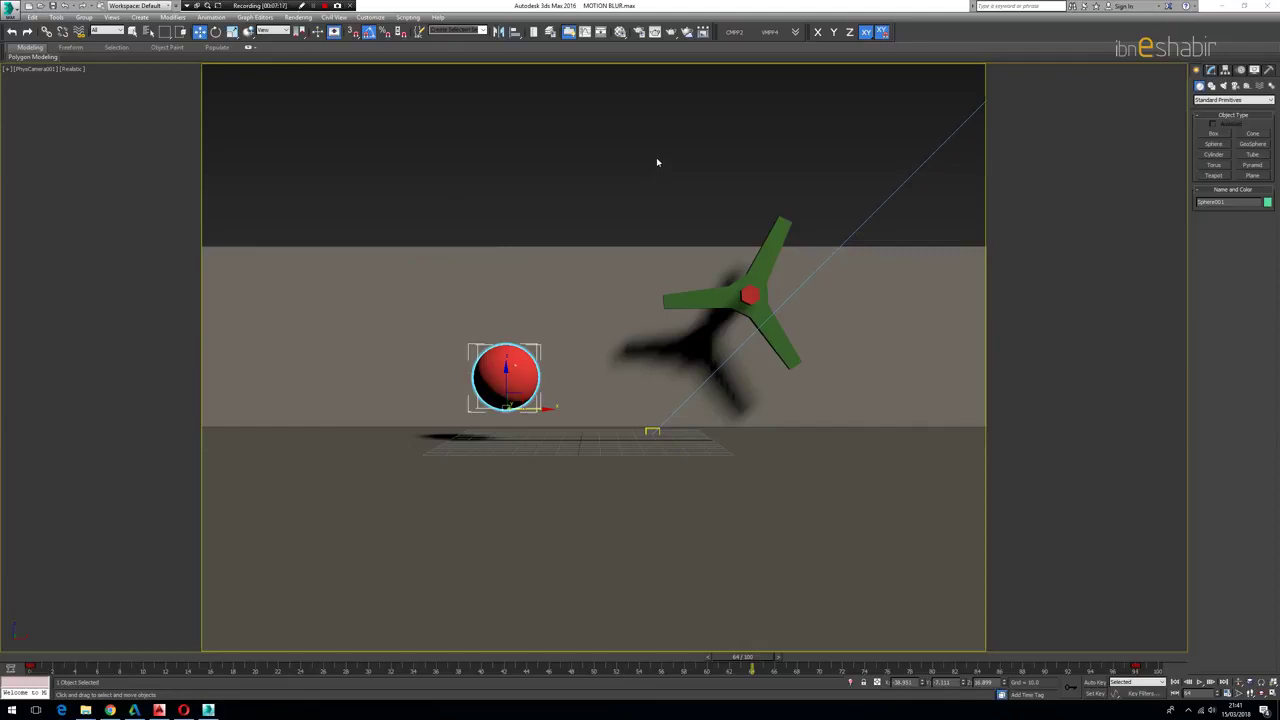
Run an interactive render of frame 64 to examine the motion blur, and close the render windows.
{"action": "left_click", "coordinate": [639, 32]}
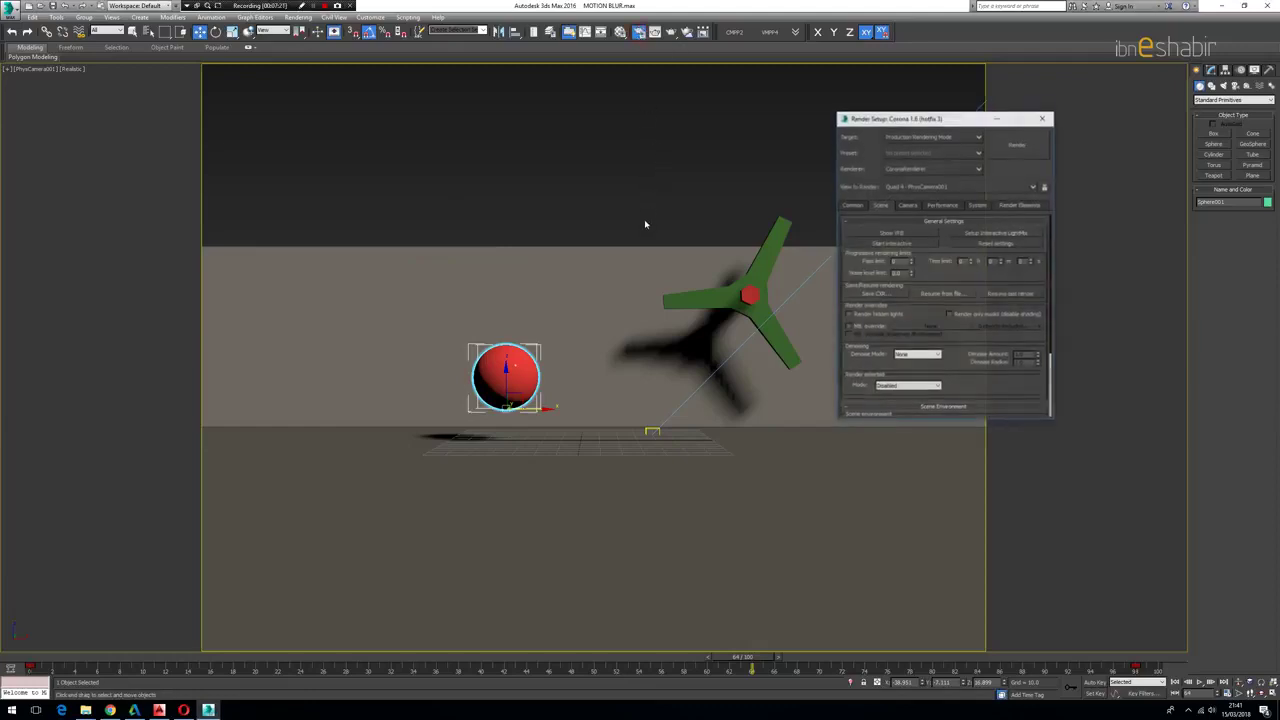
{"action": "left_click", "coordinate": [870, 245]}
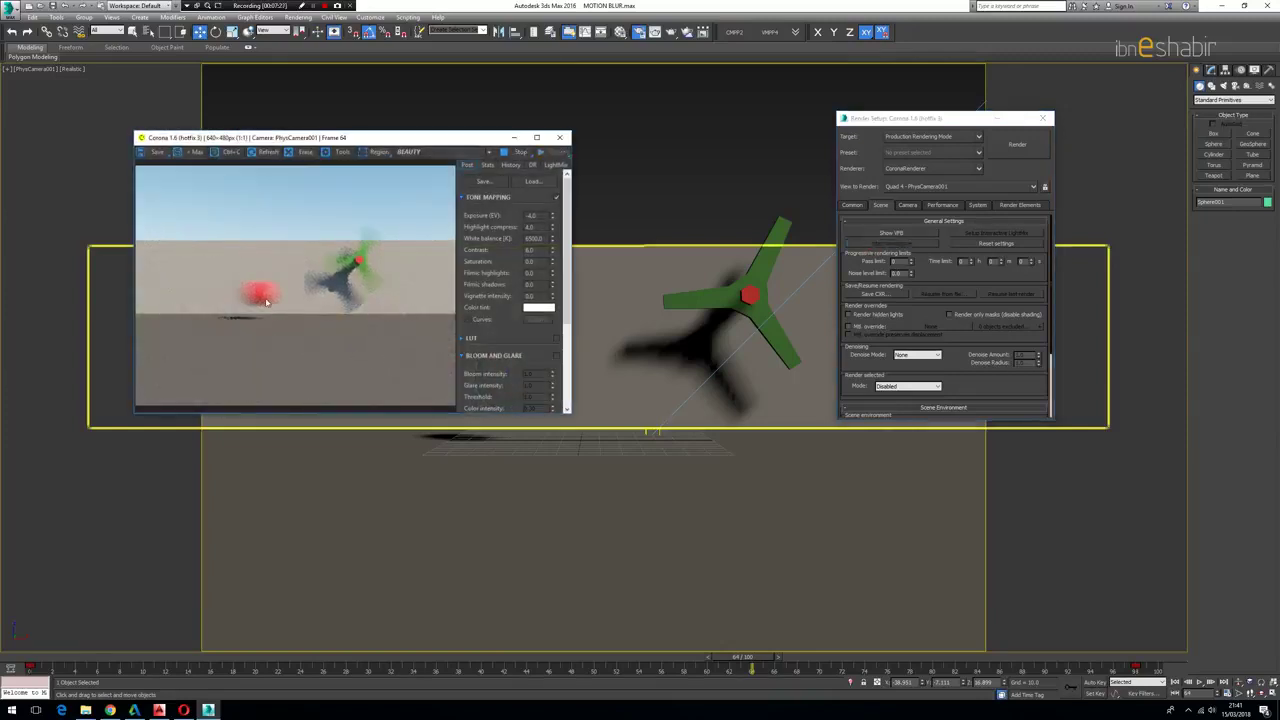
{"action": "left_click", "coordinate": [519, 153]}
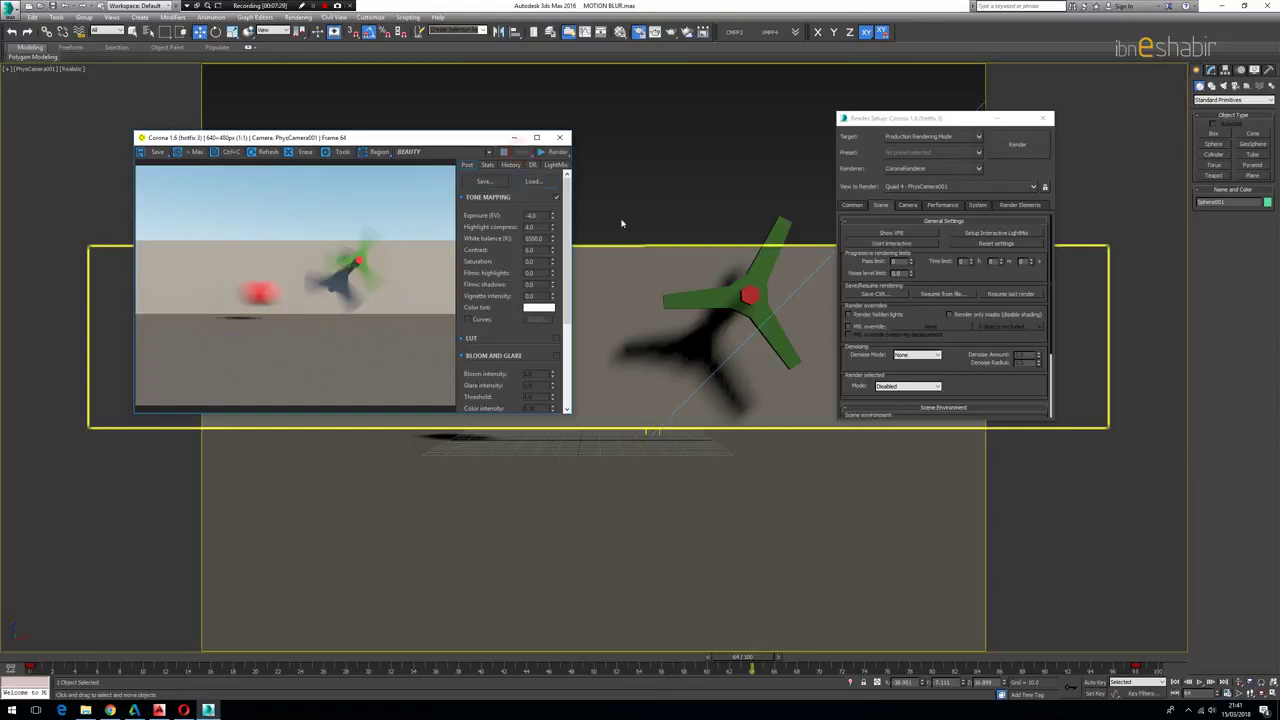
{"action": "left_click", "coordinate": [1043, 118]}
{"action": "left_click", "coordinate": [563, 140]}
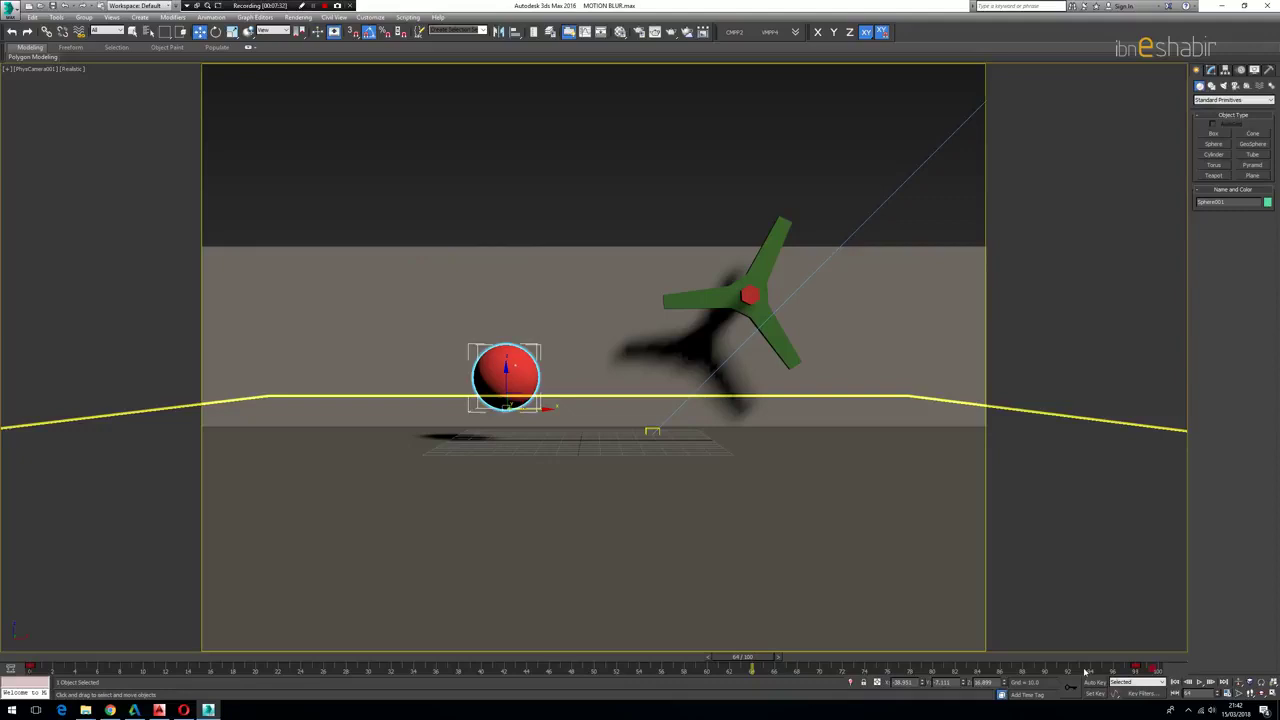
Delete the sphere's animation keys and, at frame 0, move it along X to the left edge of the camera frame.
{"action": "left_click", "coordinate": [118, 673]}
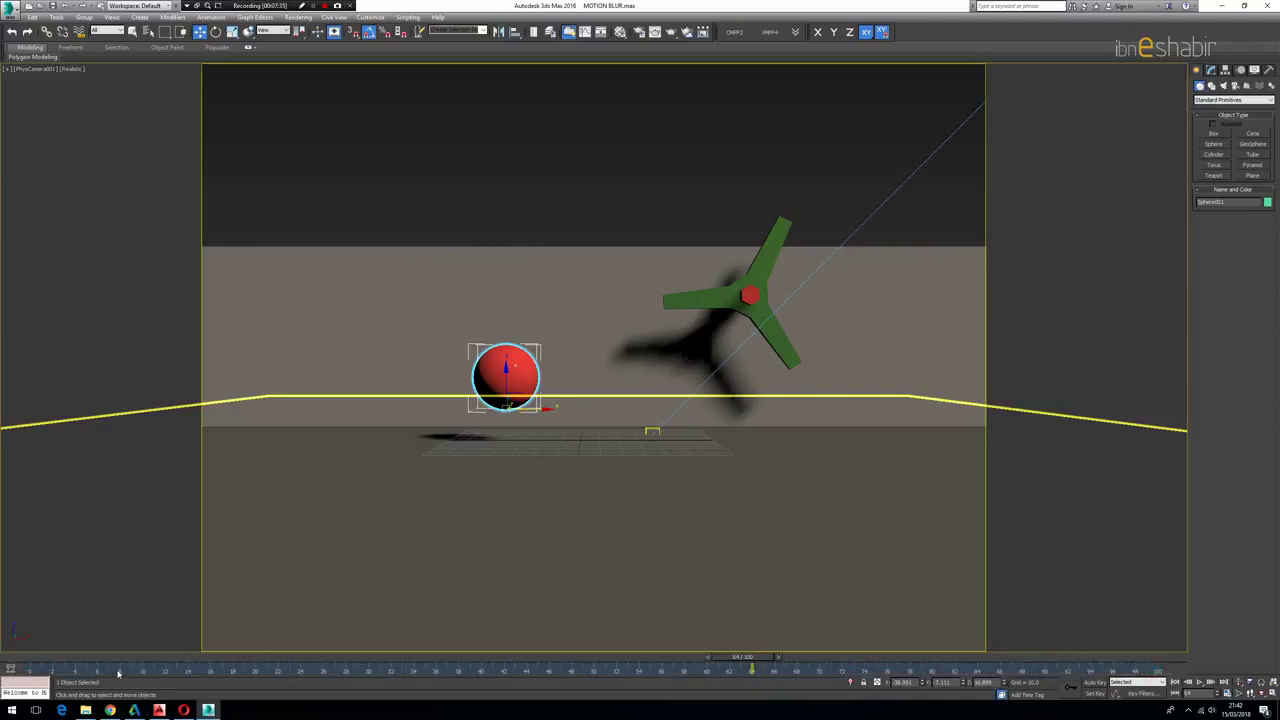
{"action": "left_click_drag", "start_coordinate": [750, 662], "coordinate": [30, 664]}
{"action": "key", "text": "w"}
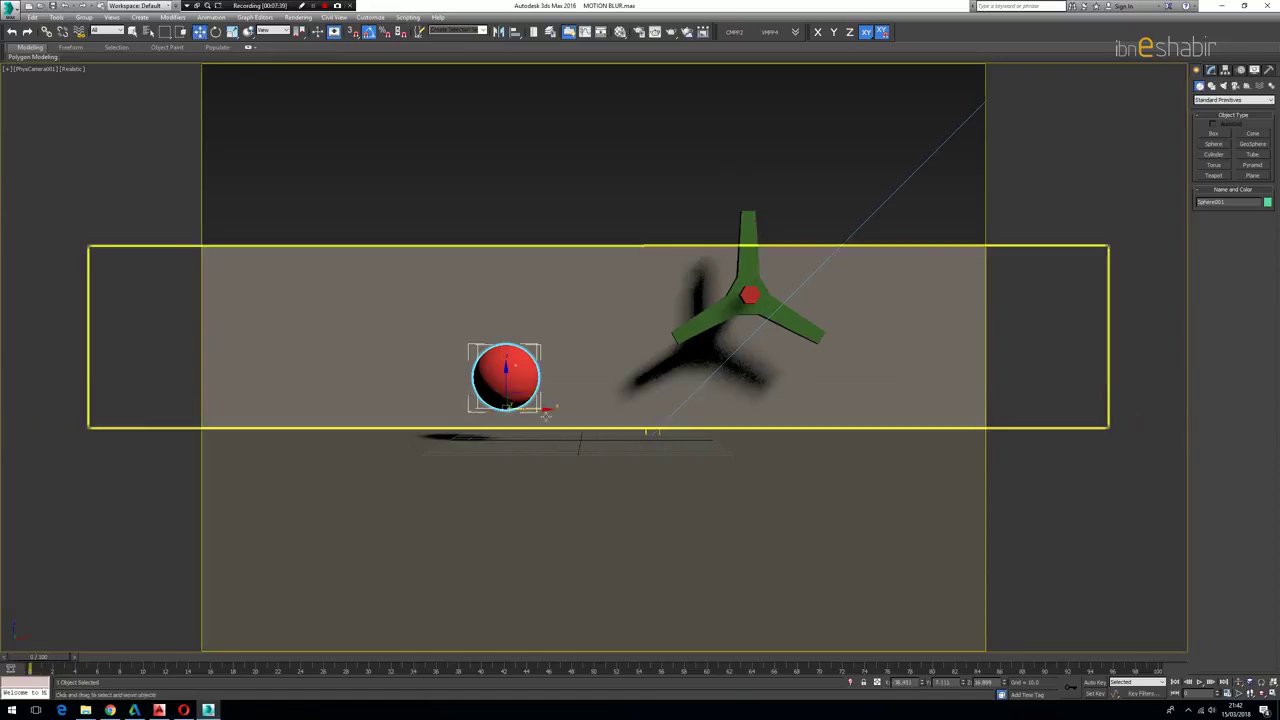
{"action": "left_click_drag", "start_coordinate": [524, 420], "coordinate": [231, 421]}
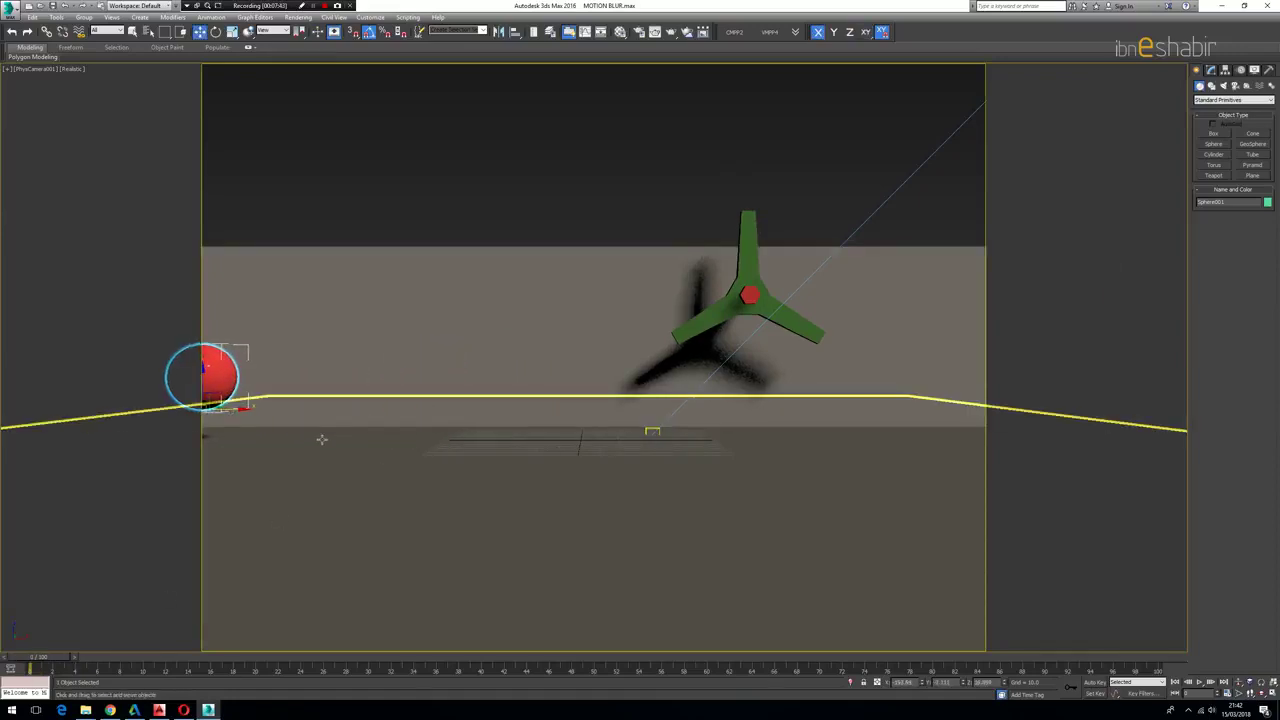
Display the scene in a wireframe top view with both the sphere and the physical camera visible.
{"action": "key", "text": "t"}
{"action": "key", "text": "z"}
{"action": "scroll", "coordinate": [533, 346], "scroll_direction": "down", "scroll_amount": 10}
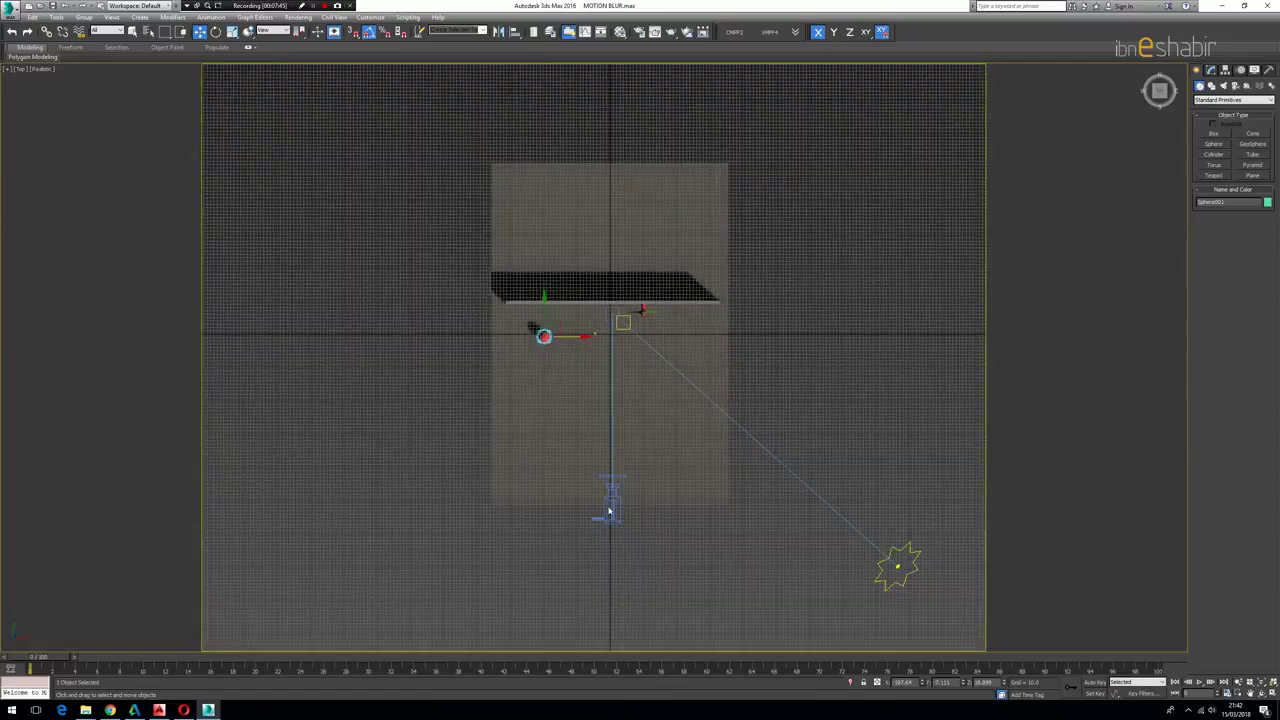
{"action": "left_click", "coordinate": [630, 539]}
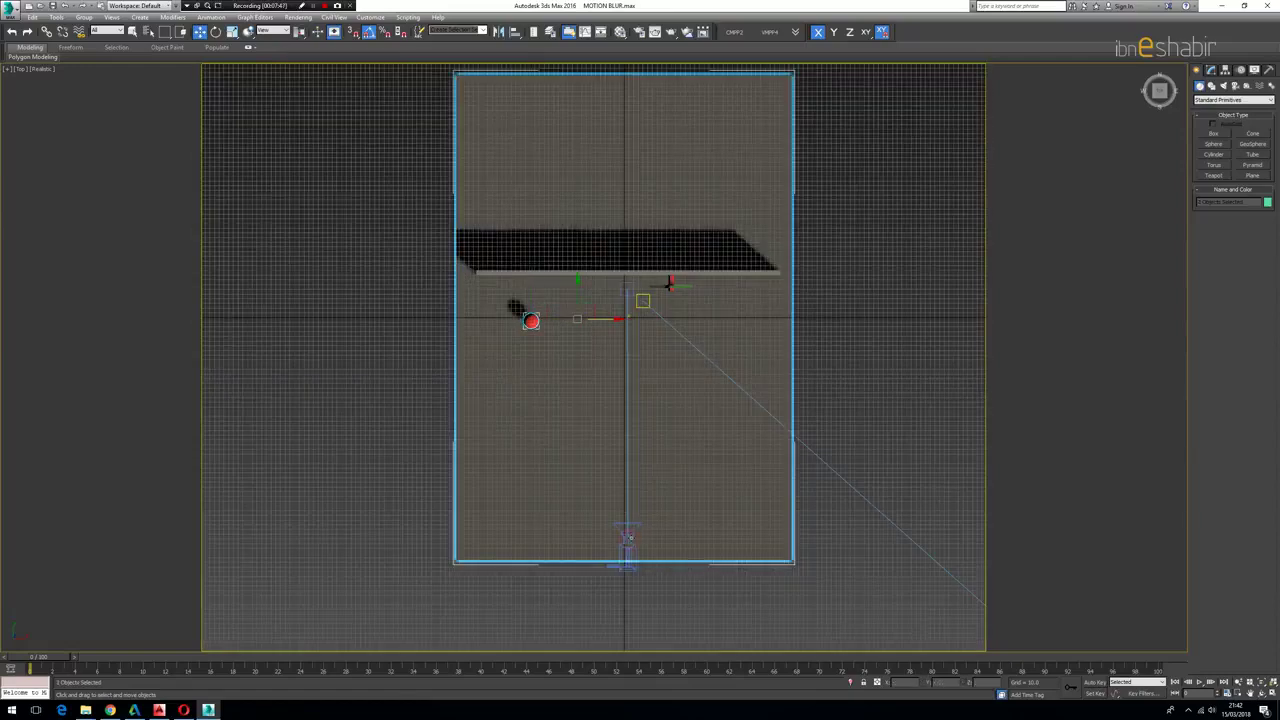
{"action": "key", "text": "F3"}
{"action": "left_click", "coordinate": [630, 543]}
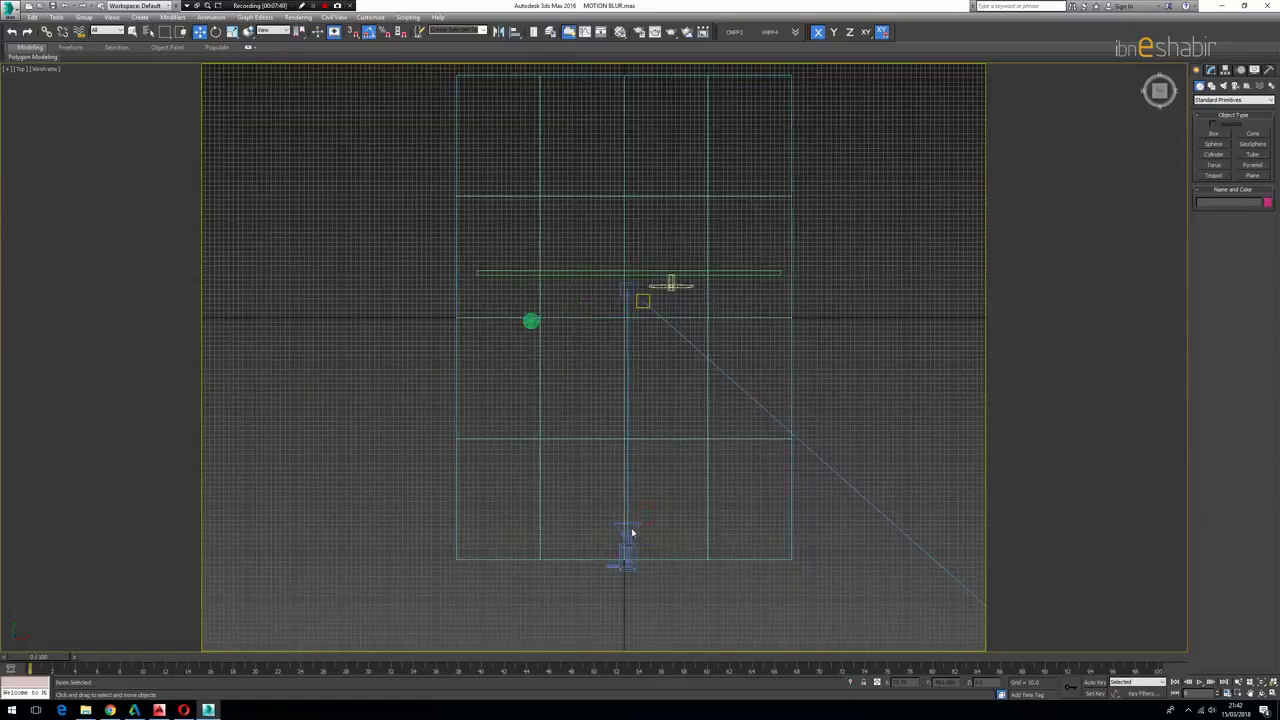
Isolate the sphere, camera and camera target with help from the Cameras selection filter, leaving the camera and its target selected.
{"action": "left_click", "coordinate": [118, 31]}
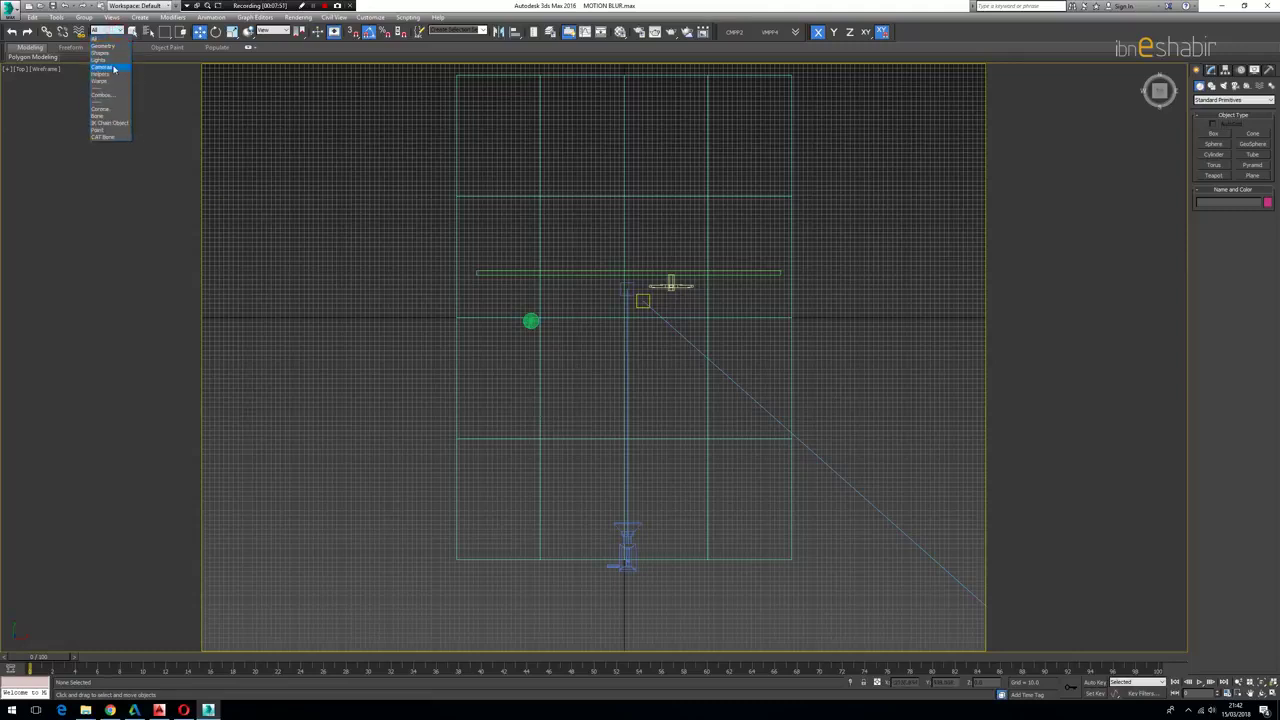
{"action": "left_click", "coordinate": [113, 66]}
{"action": "left_click", "coordinate": [626, 290]}
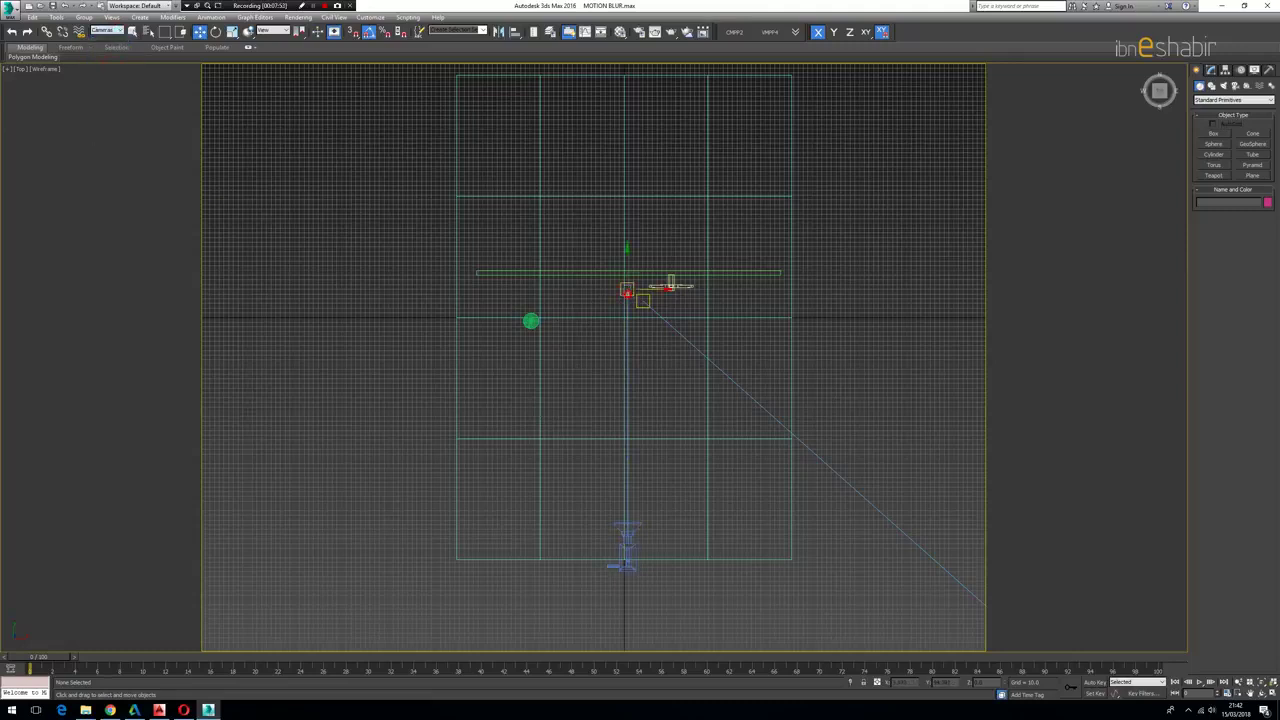
{"action": "left_click", "coordinate": [632, 554]}
{"action": "left_click", "coordinate": [118, 31]}
{"action": "left_click", "coordinate": [108, 40]}
{"action": "left_click", "coordinate": [530, 321]}
{"action": "key", "text": "z"}
{"action": "left_click", "coordinate": [618, 140]}
{"action": "left_click", "coordinate": [611, 214]}
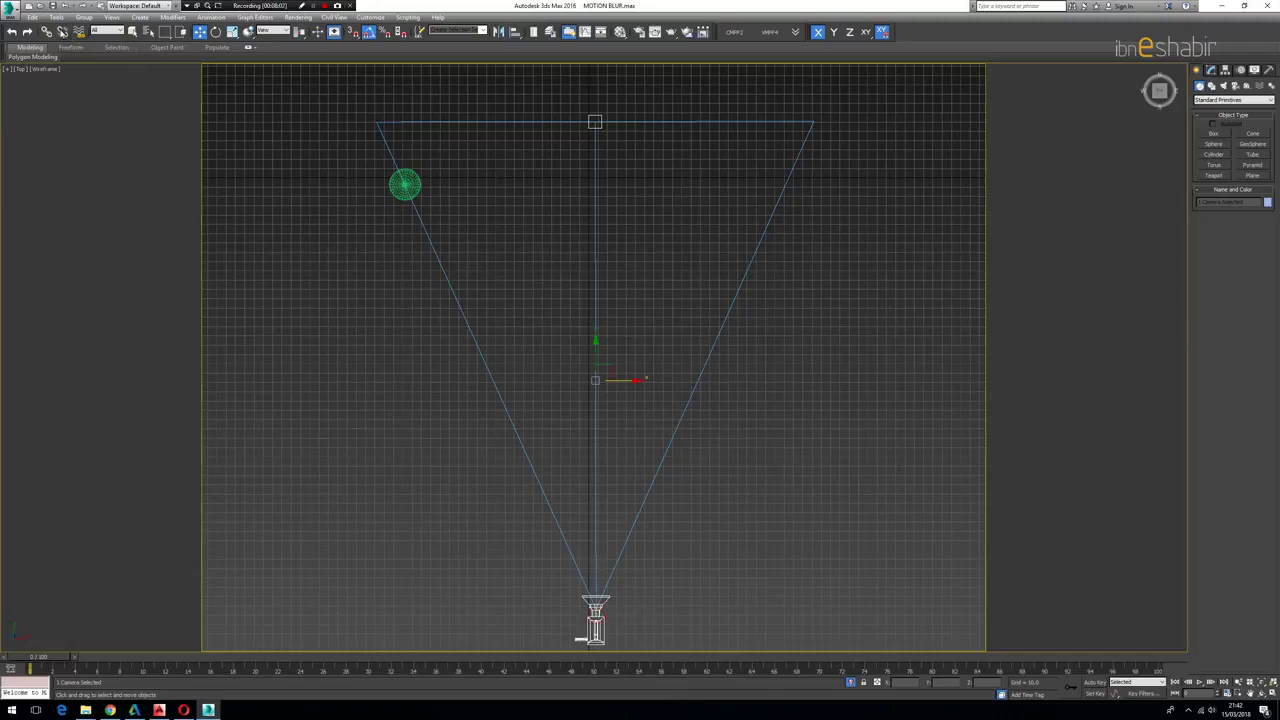
Link the selected camera and its target to the sphere as their parent.
{"action": "left_click", "coordinate": [46, 31]}
{"action": "left_click_drag", "start_coordinate": [595, 605], "coordinate": [406, 184]}
{"action": "right_click", "coordinate": [493, 216]}
{"action": "left_click", "coordinate": [455, 201]}
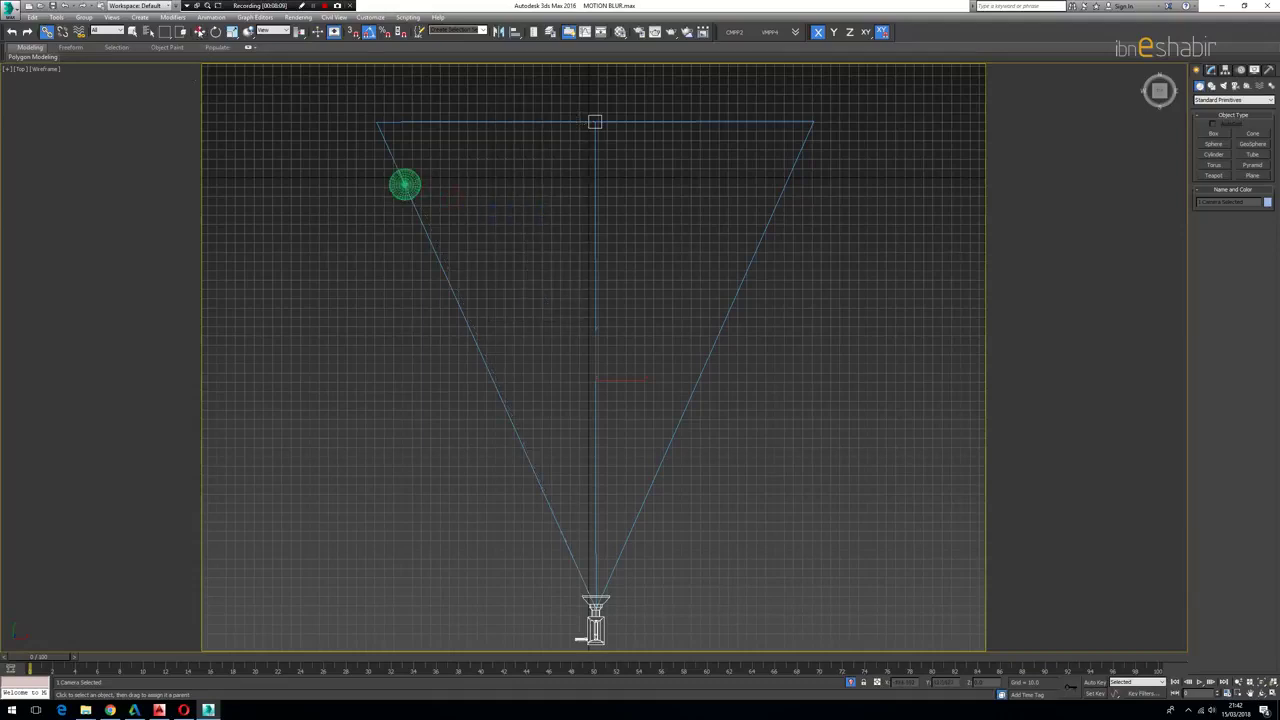
Test the link by moving the sphere along X with the camera, and return it to its starting position.
{"action": "left_click", "coordinate": [199, 31]}
{"action": "left_click", "coordinate": [414, 230]}
{"action": "left_click", "coordinate": [405, 184]}
{"action": "left_click_drag", "start_coordinate": [405, 184], "coordinate": [661, 184]}
{"action": "left_click_drag", "start_coordinate": [742, 203], "coordinate": [429, 206]}
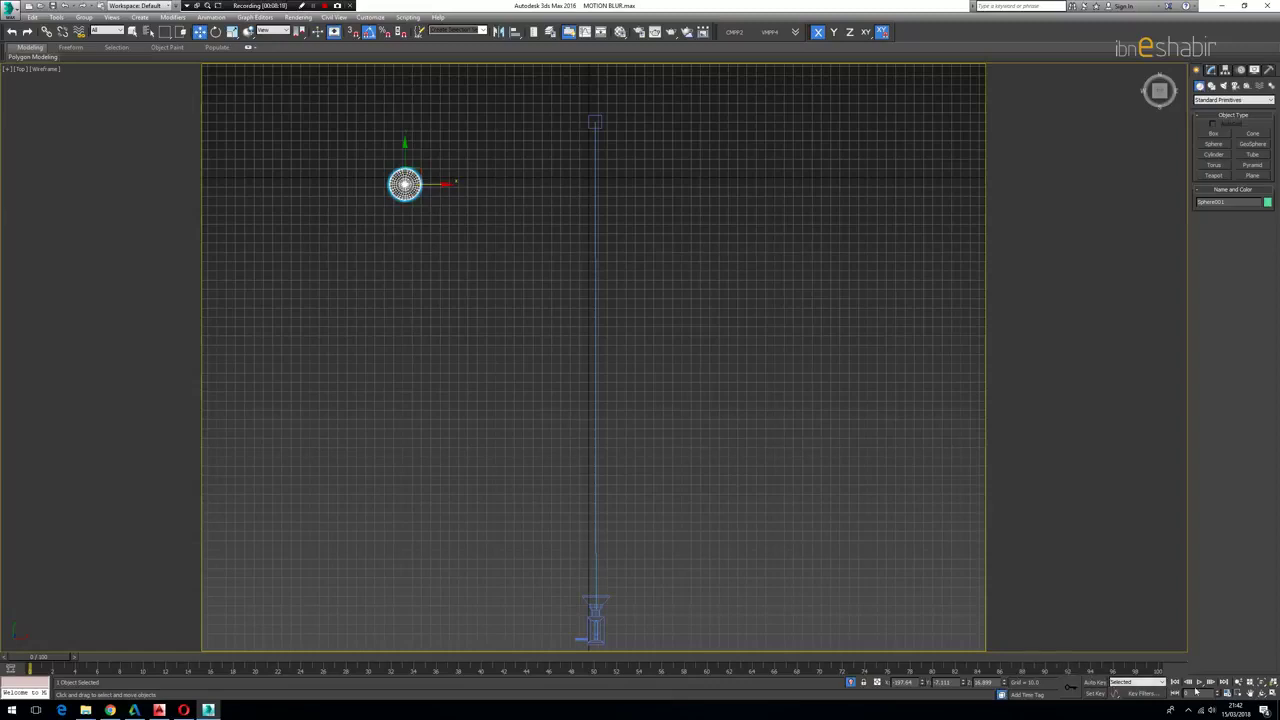
With Auto Key on at frame 100, exit isolation in the camera view and move the sphere along X past the propeller.
{"action": "left_click", "coordinate": [1094, 682]}
{"action": "left_click_drag", "start_coordinate": [49, 662], "coordinate": [1160, 662]}
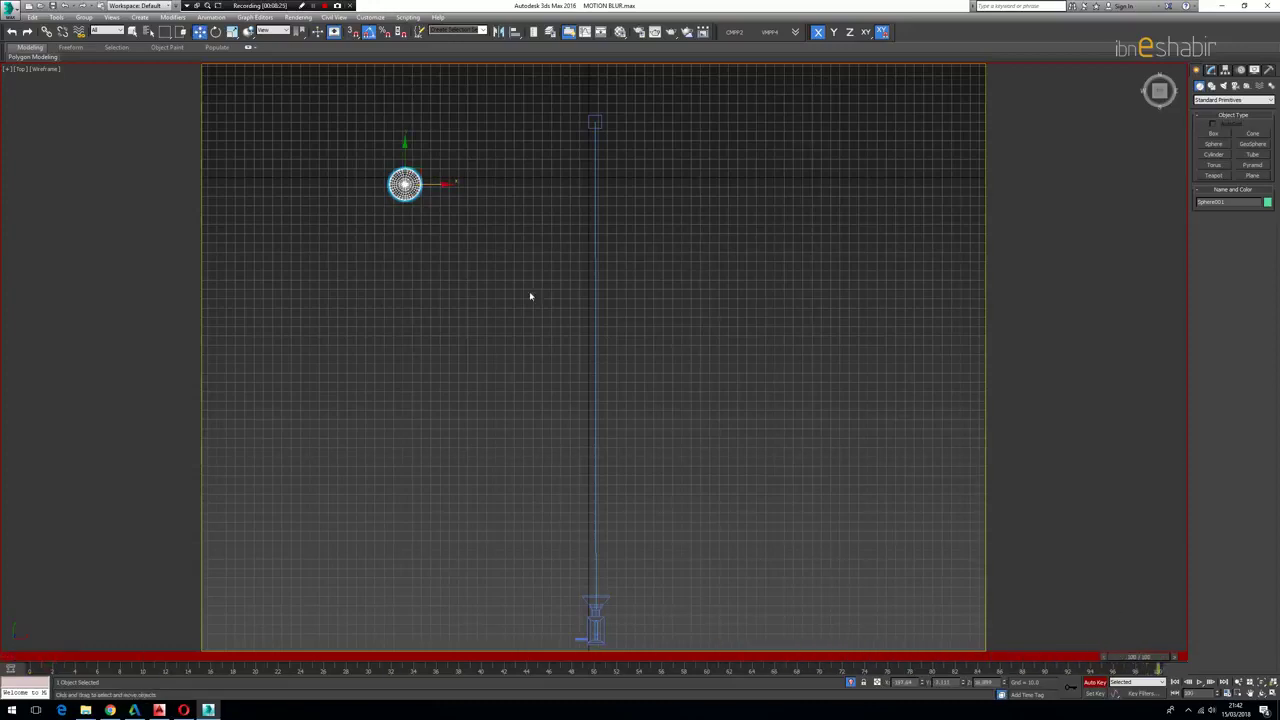
{"action": "key", "text": "c"}
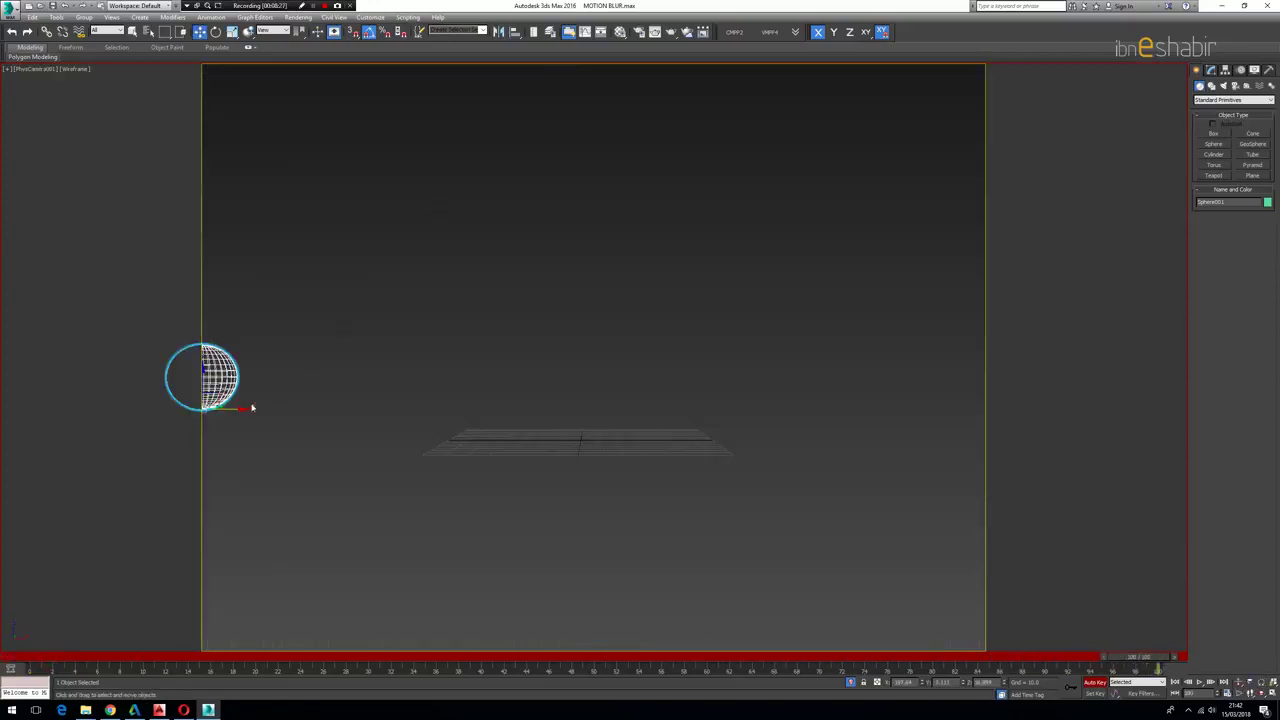
{"action": "left_click", "coordinate": [850, 682]}
{"action": "middle_click_drag", "start_coordinate": [400, 412], "coordinate": [844, 412], "text": "alt"}
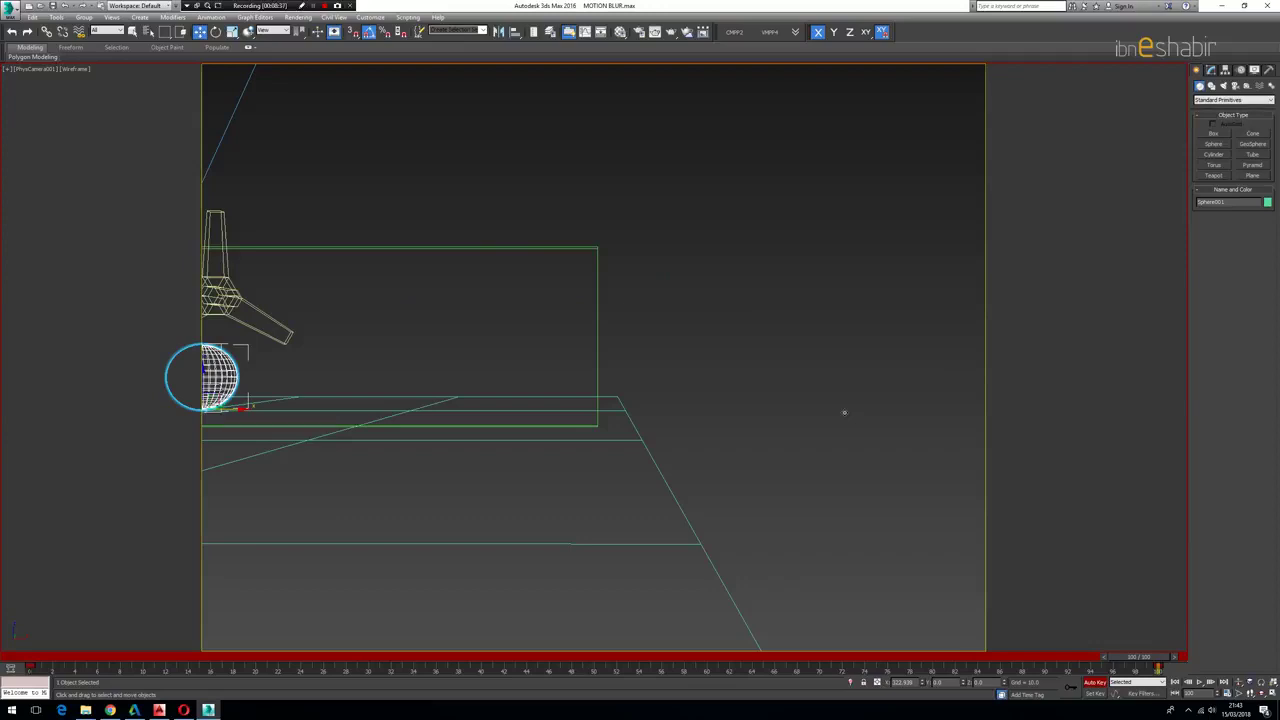
Undo the sphere's move at frame 100, switch to the top view and turn Auto Key off.
{"action": "key", "text": "ctrl+z"}
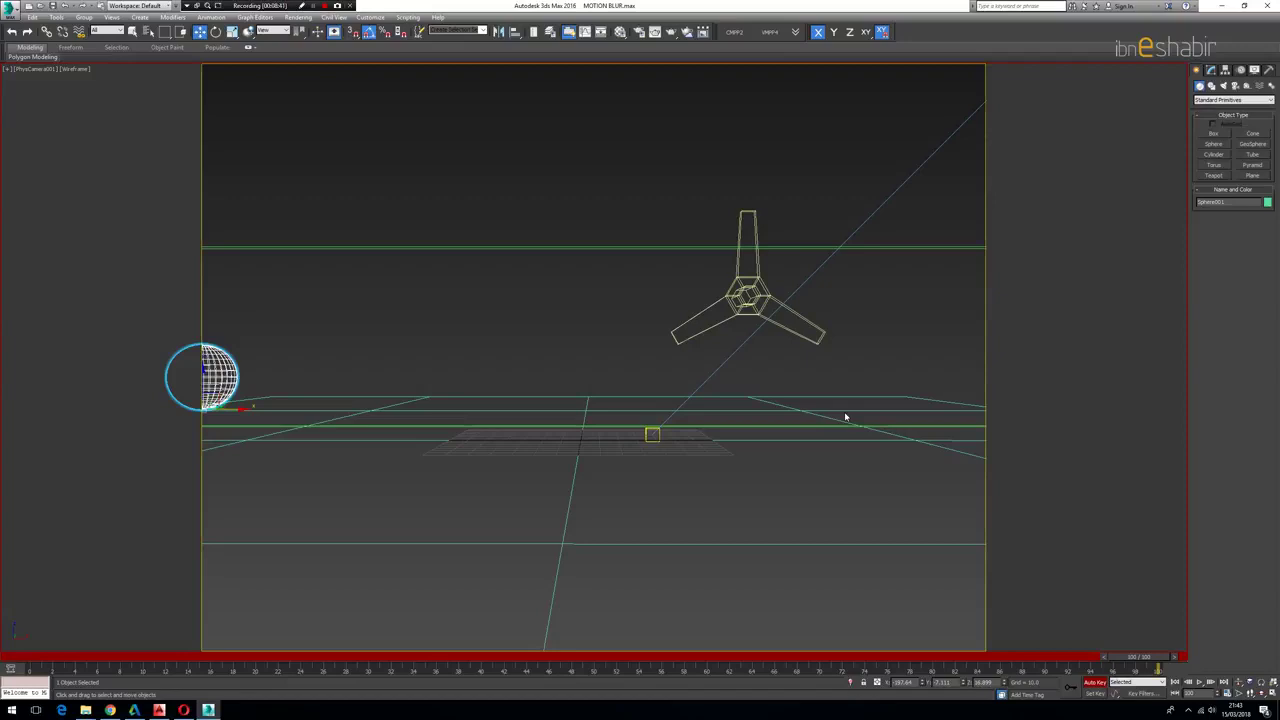
{"action": "key", "text": "t"}
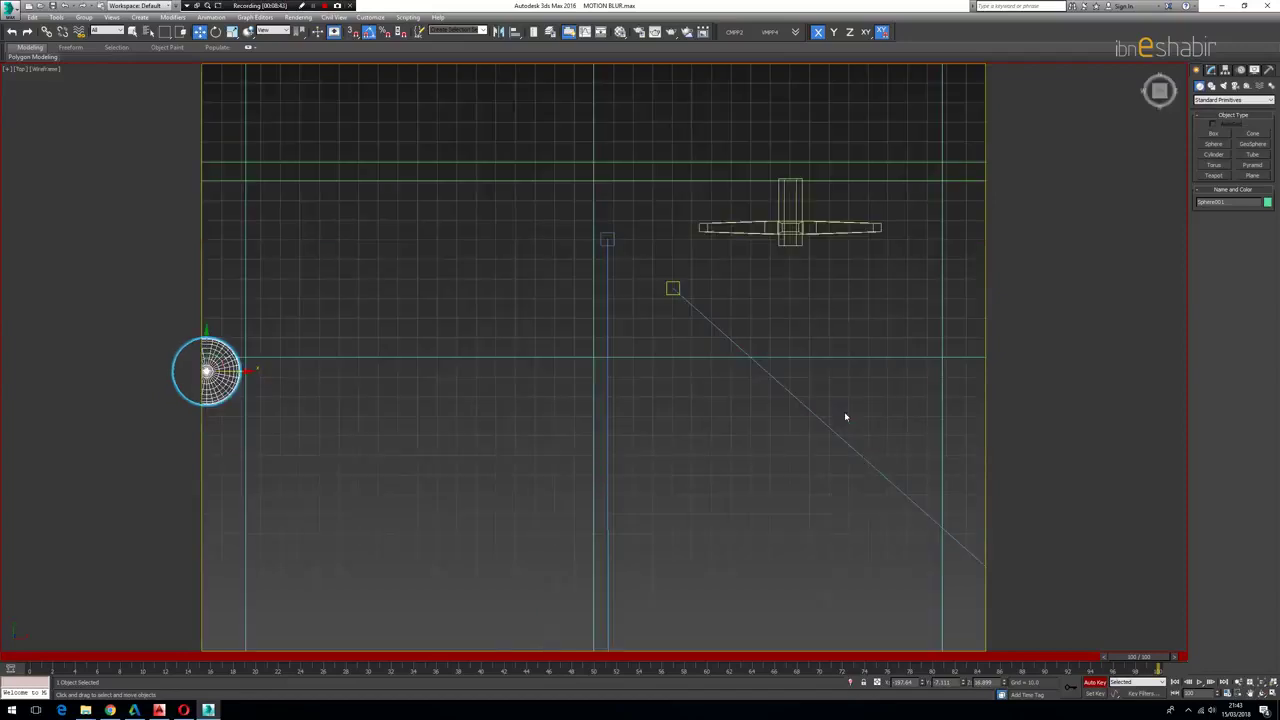
{"action": "key", "text": "z"}
{"action": "scroll", "coordinate": [476, 428], "scroll_direction": "down", "scroll_amount": 10}
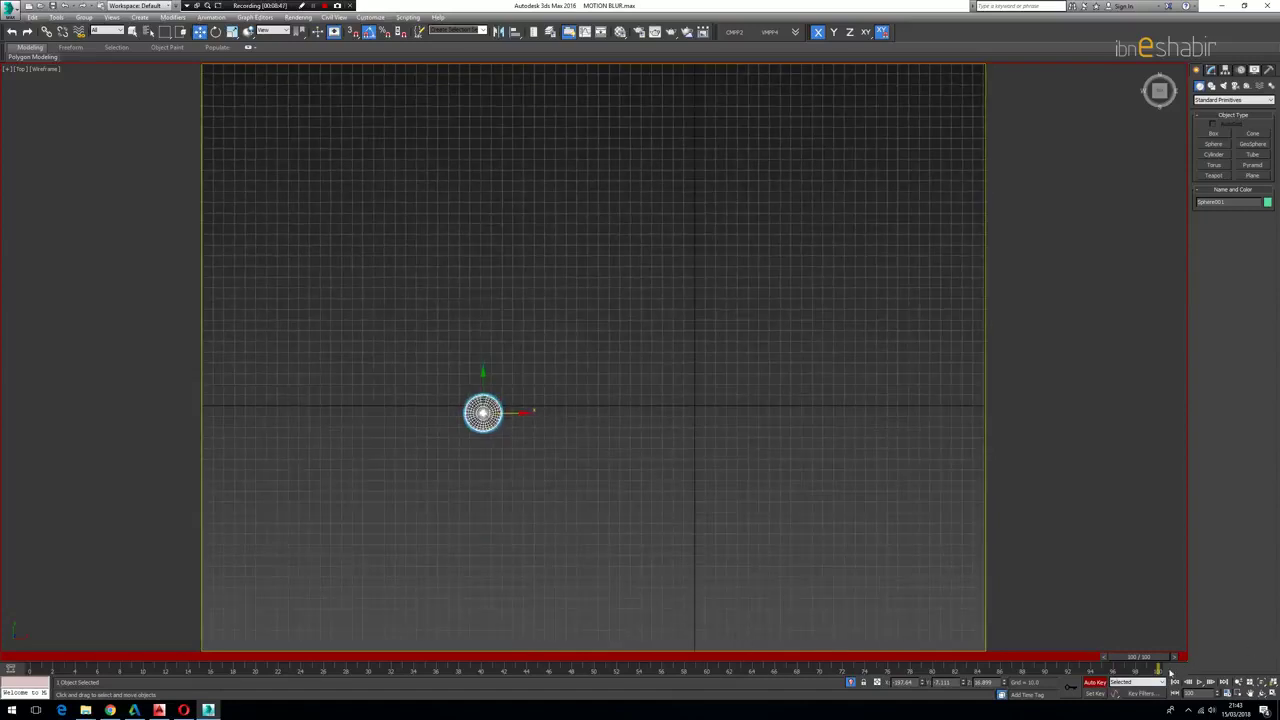
{"action": "key", "text": "n"}
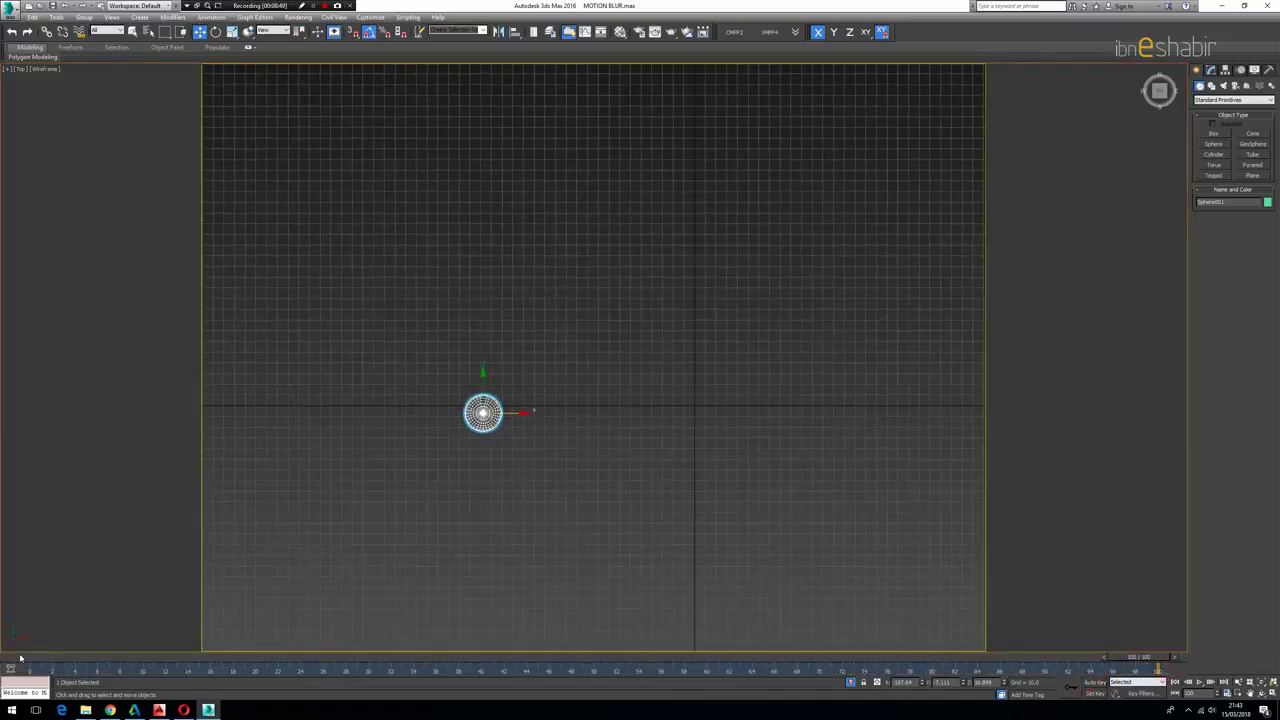
Select the sphere, camera and camera target in the top view and isolate them from the rest of the scene.
{"action": "left_click", "coordinate": [523, 440]}
{"action": "scroll", "coordinate": [526, 443], "scroll_direction": "down", "scroll_amount": 6}
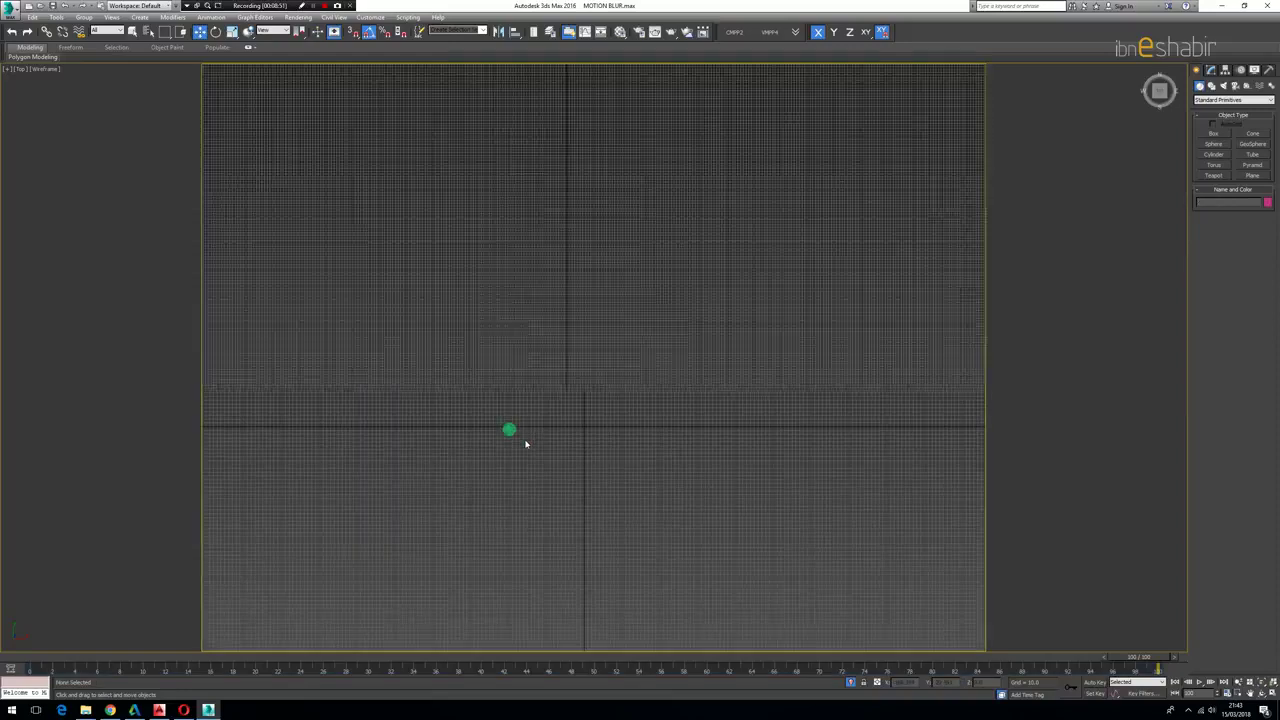
{"action": "key", "text": "z"}
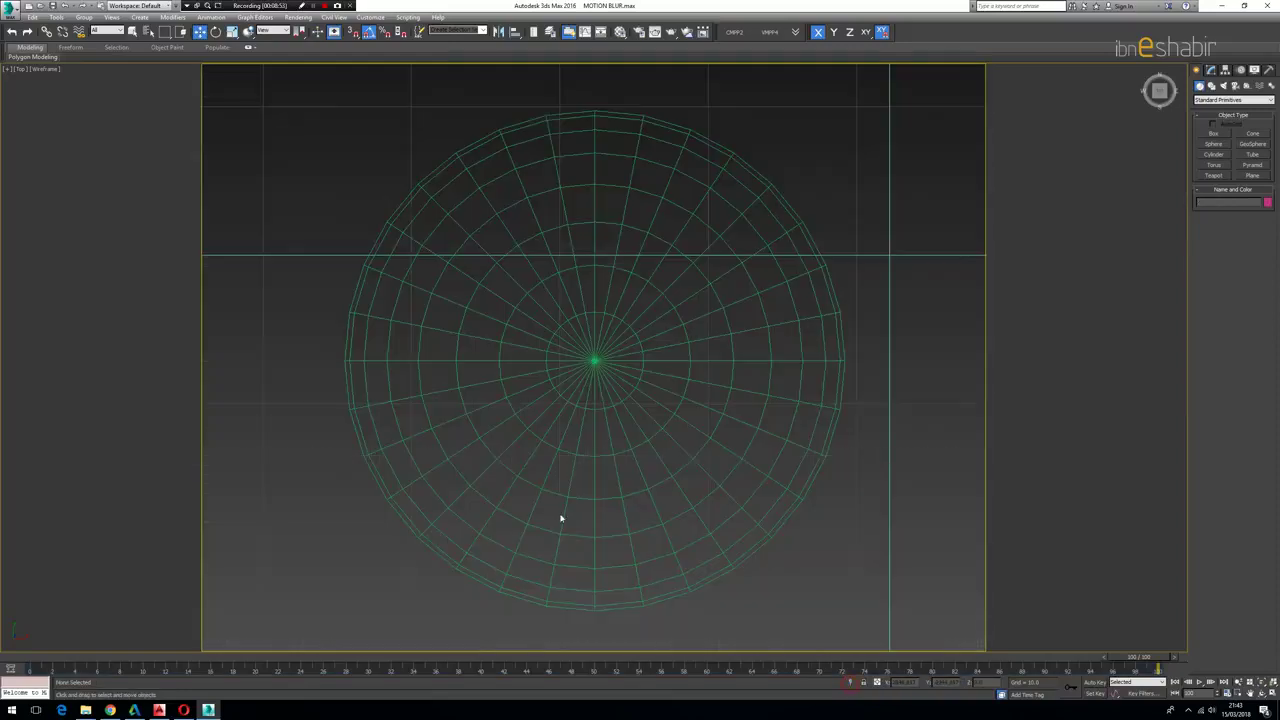
{"action": "scroll", "coordinate": [606, 403], "scroll_direction": "up", "scroll_amount": 2}
{"action": "scroll", "coordinate": [606, 403], "scroll_direction": "down", "scroll_amount": 6}
{"action": "left_click", "coordinate": [606, 403]}
{"action": "scroll", "coordinate": [606, 403], "scroll_direction": "down", "scroll_amount": 5}
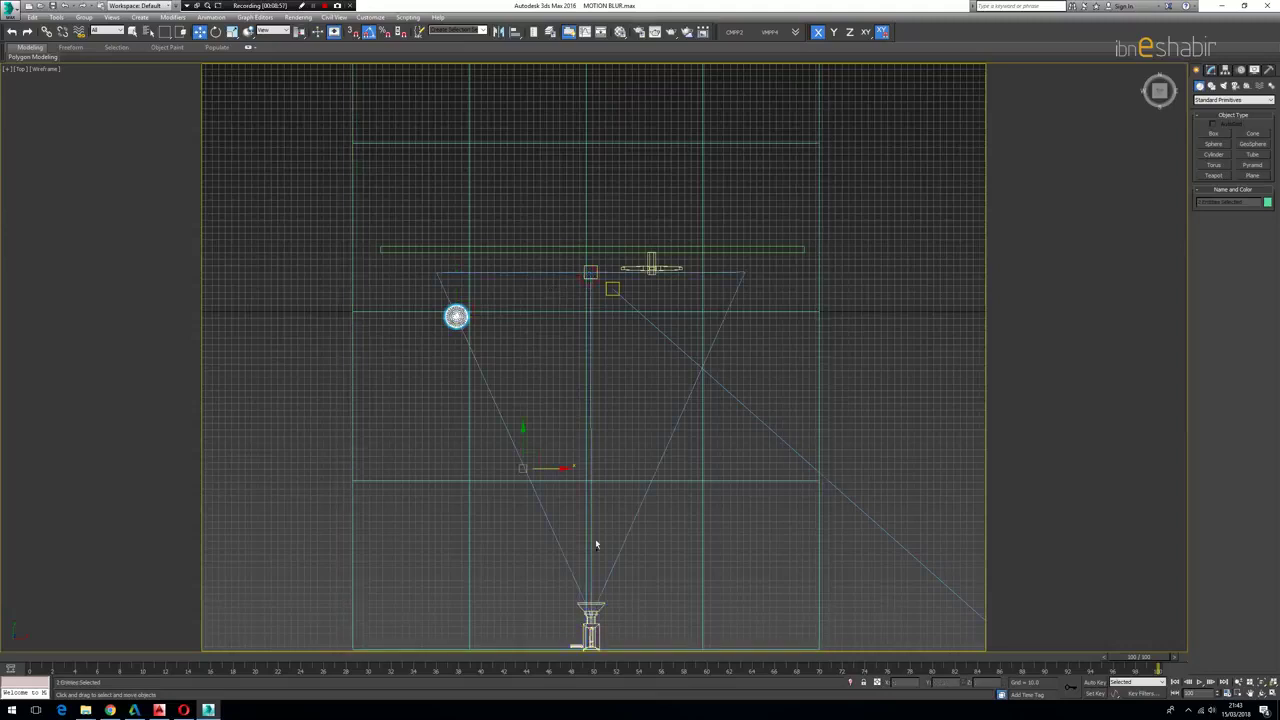
{"action": "scroll", "coordinate": [595, 538], "scroll_direction": "up", "scroll_amount": 2}
{"action": "left_click", "coordinate": [595, 614]}
{"action": "left_click", "coordinate": [595, 614]}
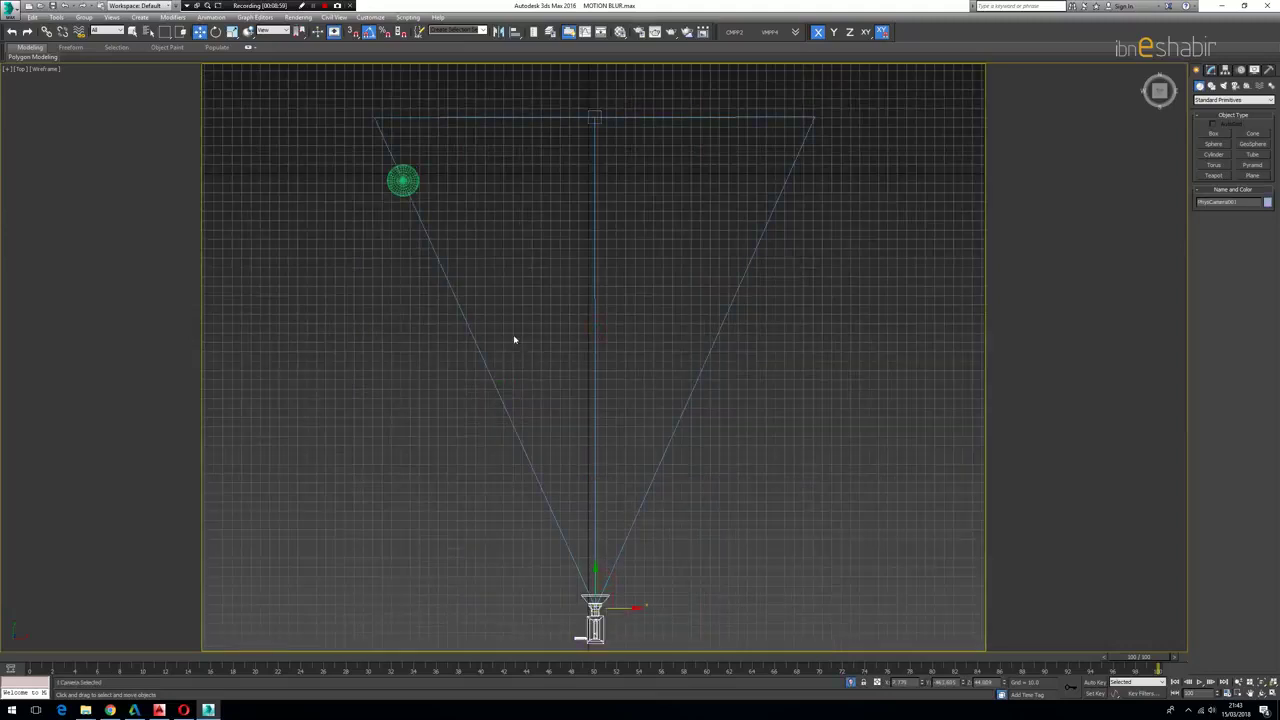
Test the camera link by moving the sphere slightly along X in the top view.
{"action": "mouse_move", "coordinate": [616, 618]}
{"action": "left_mouse_down"}
{"action": "mouse_move", "coordinate": [678, 618]}
{"action": "mouse_move", "coordinate": [616, 618]}
{"action": "left_mouse_up"}
{"action": "left_click_drag", "start_coordinate": [503, 207], "coordinate": [395, 165]}
{"action": "middle_click_drag", "start_coordinate": [400, 195], "coordinate": [607, 200]}
{"action": "key", "text": "shift+z"}
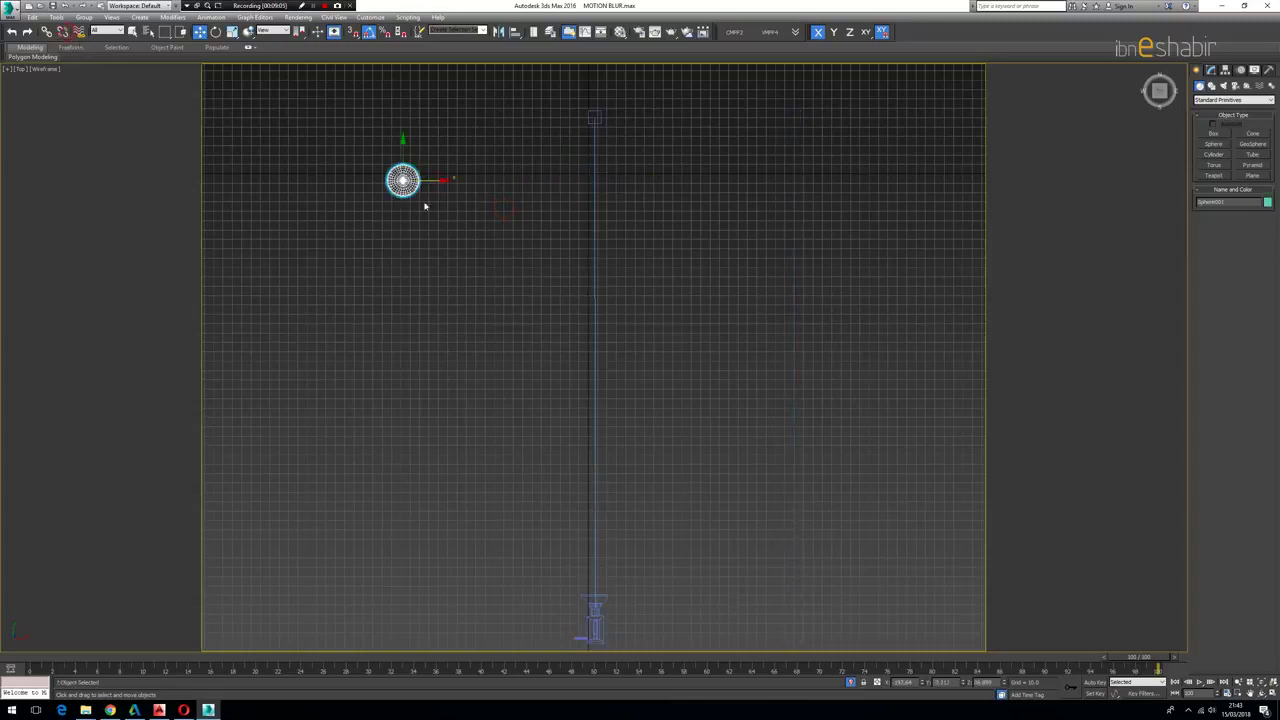
{"action": "left_click_drag", "start_coordinate": [403, 180], "coordinate": [423, 180]}
Unlink the camera and its target from the sphere.
{"action": "left_click", "coordinate": [620, 125]}
{"action": "key", "text": "ctrl+z"}
{"action": "left_click", "coordinate": [616, 118]}
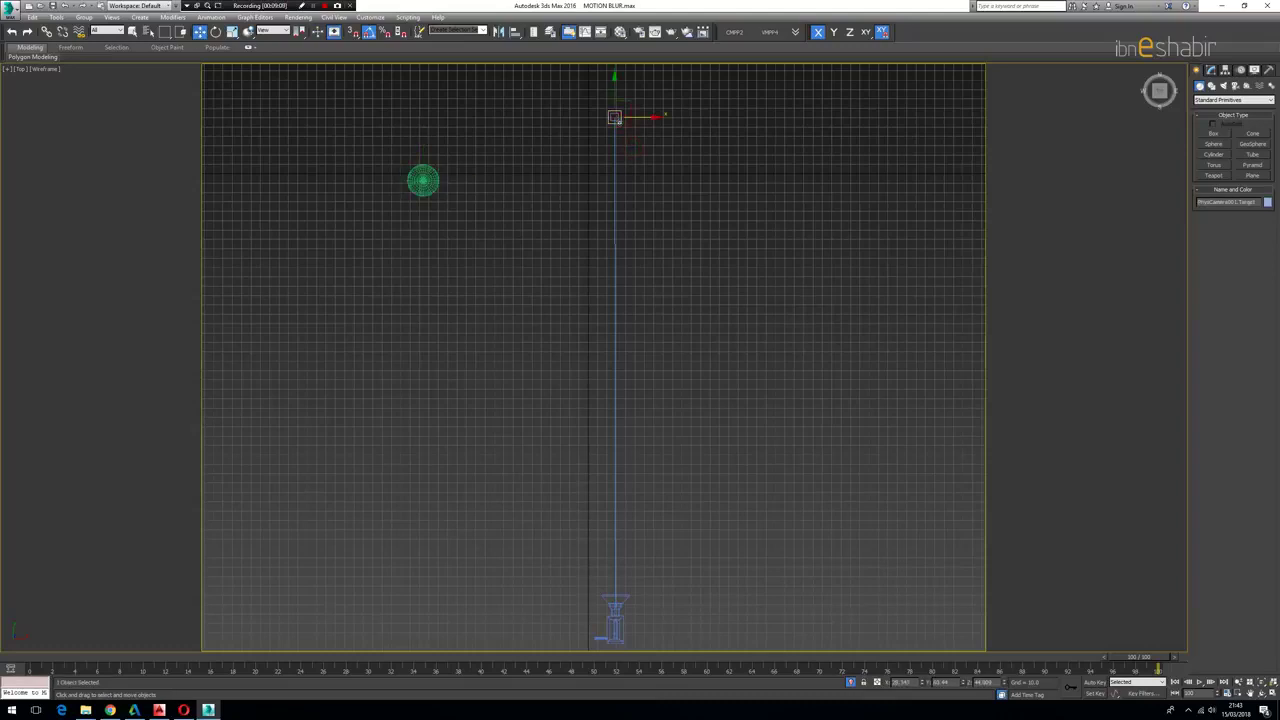
{"action": "left_click", "coordinate": [613, 618]}
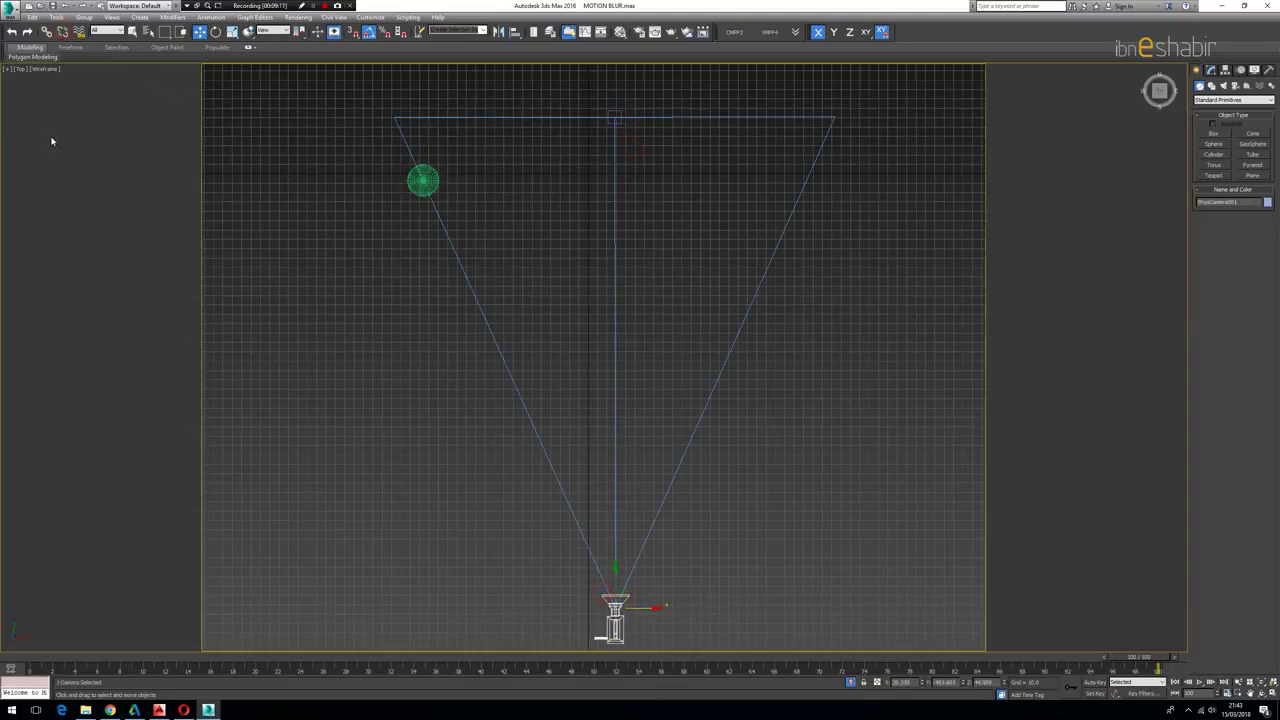
{"action": "left_click", "coordinate": [420, 182]}
{"action": "left_click", "coordinate": [309, 214]}
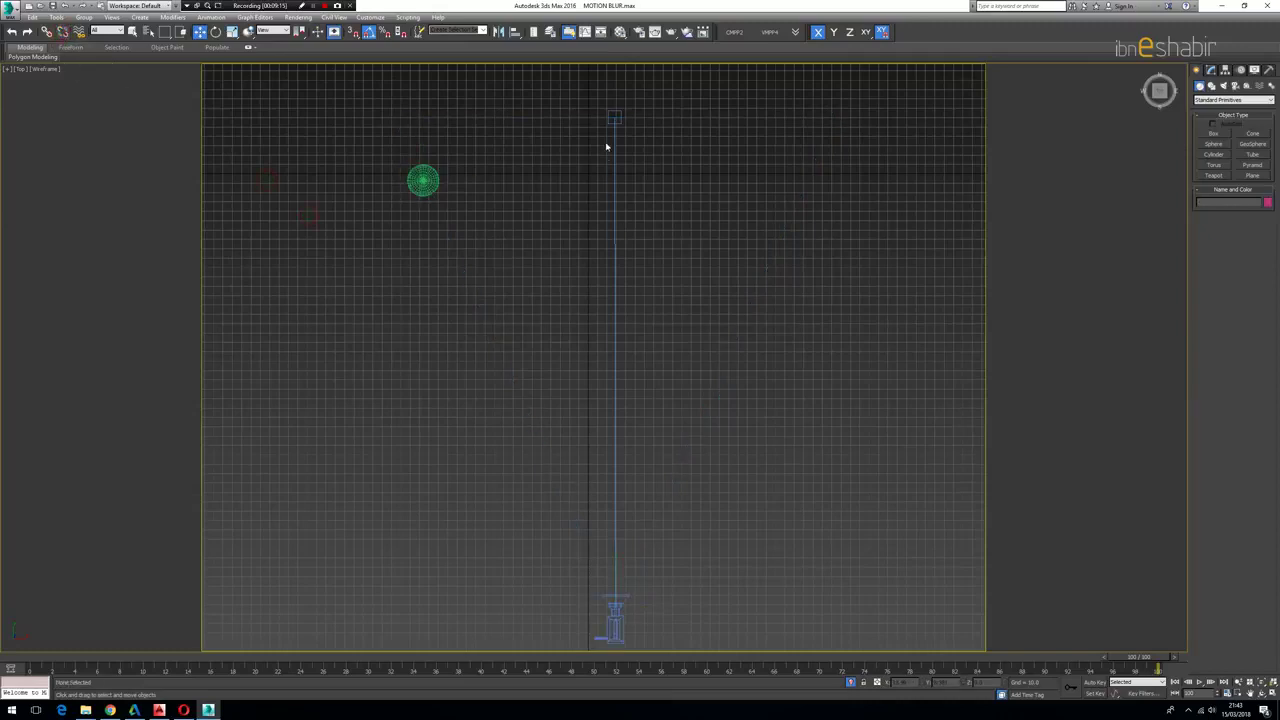
Move the sphere along X onto the camera's line of sight and check its centring in the camera view.
{"action": "left_click", "coordinate": [436, 183]}
{"action": "left_click_drag", "start_coordinate": [464, 184], "coordinate": [656, 196]}
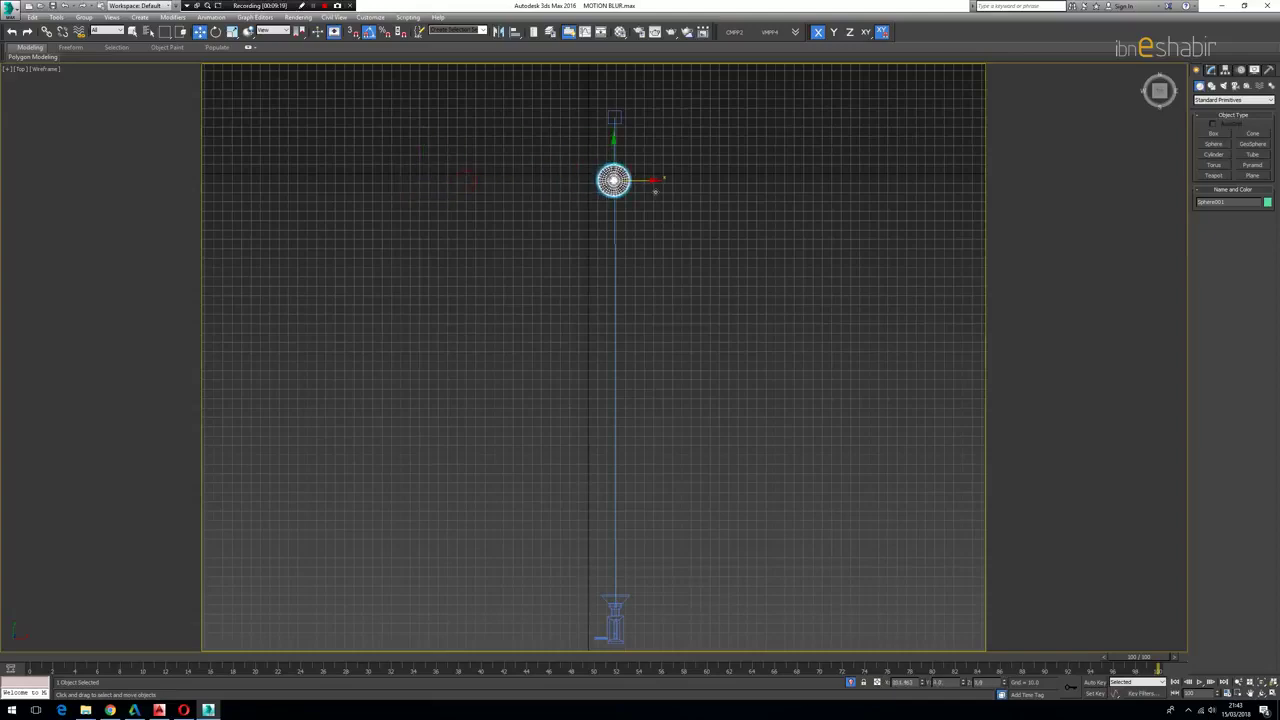
{"action": "key", "text": "c"}
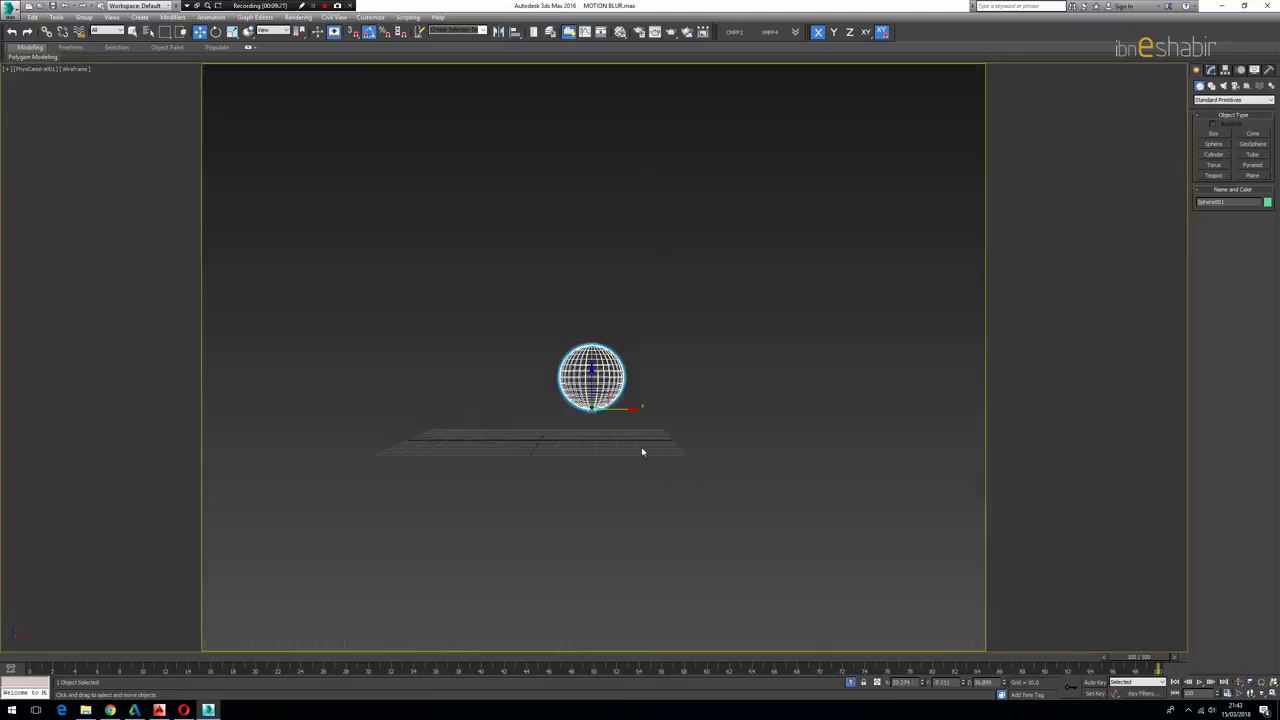
Exit isolation in the top view and move the sphere, camera and target together along X, away from the propeller.
{"action": "key", "text": "t"}
{"action": "scroll", "coordinate": [666, 523], "scroll_direction": "down", "scroll_amount": 3}
{"action": "left_click", "coordinate": [678, 515]}
{"action": "scroll", "coordinate": [630, 445], "scroll_direction": "up", "scroll_amount": 5}
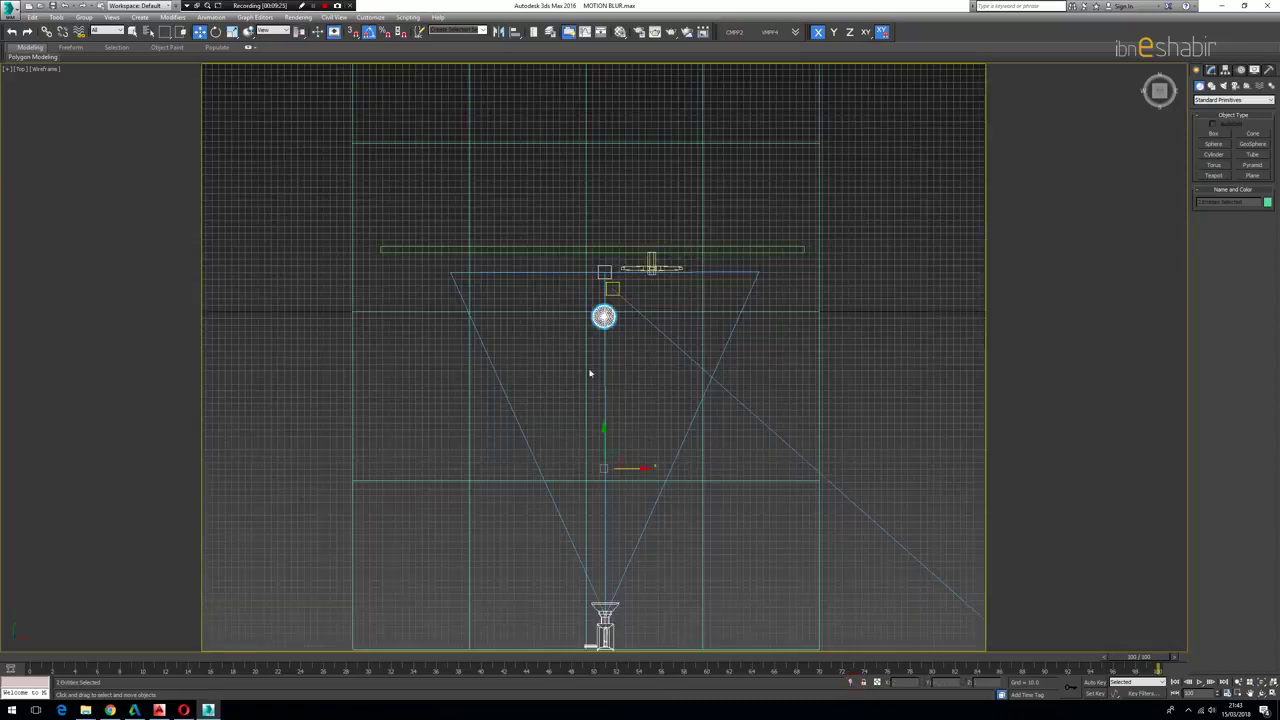
{"action": "left_click_drag", "start_coordinate": [630, 464], "coordinate": [478, 495]}
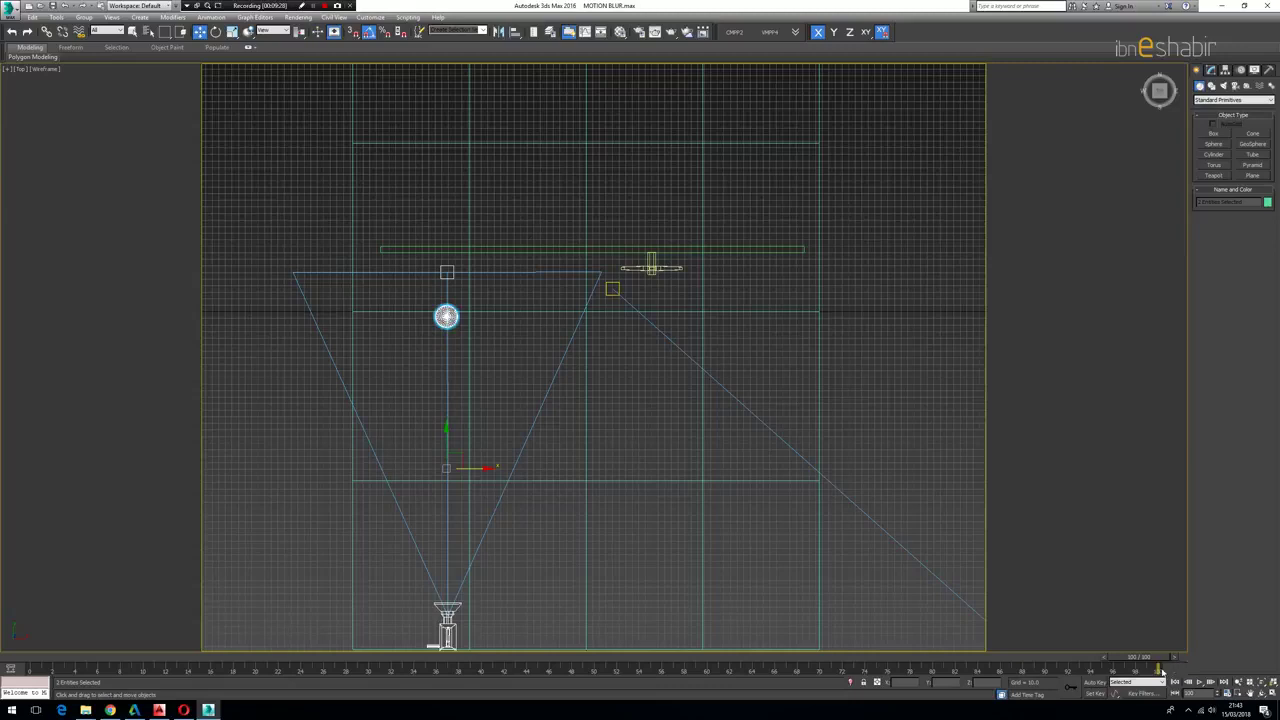
With Auto Key on from frame 0, go to frame 100 and move the sphere and camera together along X past the propeller.
{"action": "key", "text": "Home"}
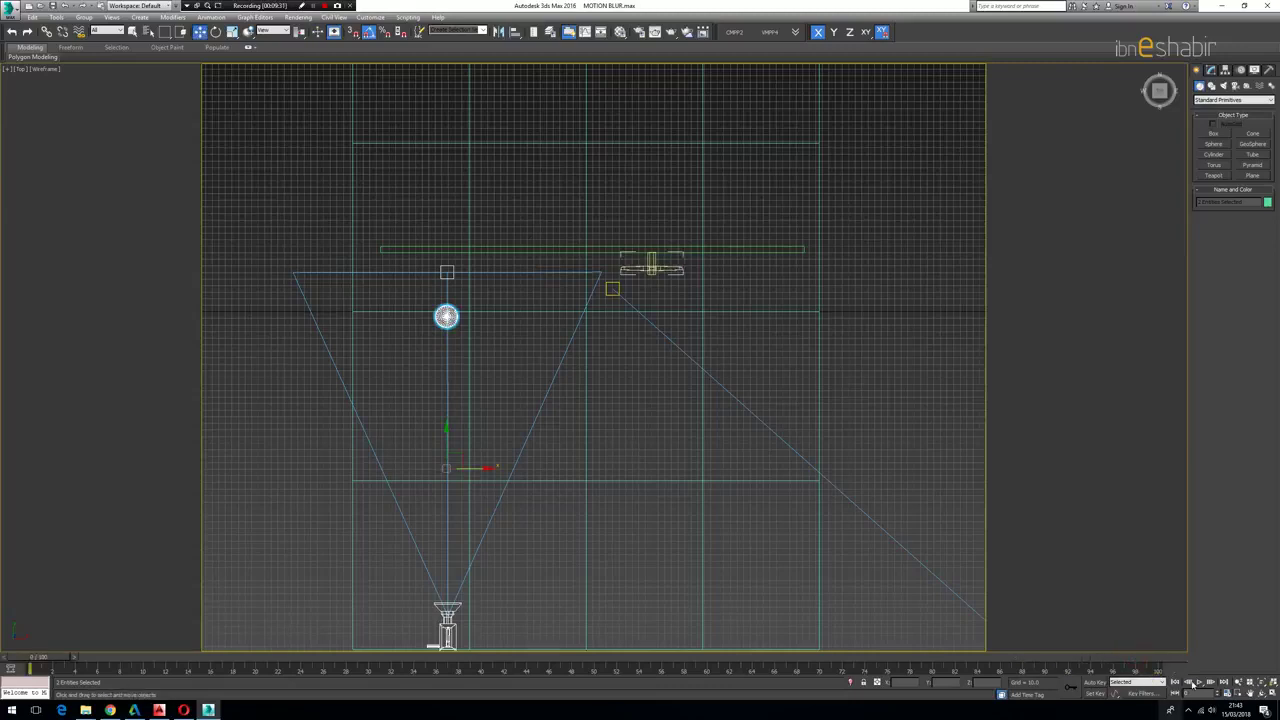
{"action": "left_click", "coordinate": [1094, 683]}
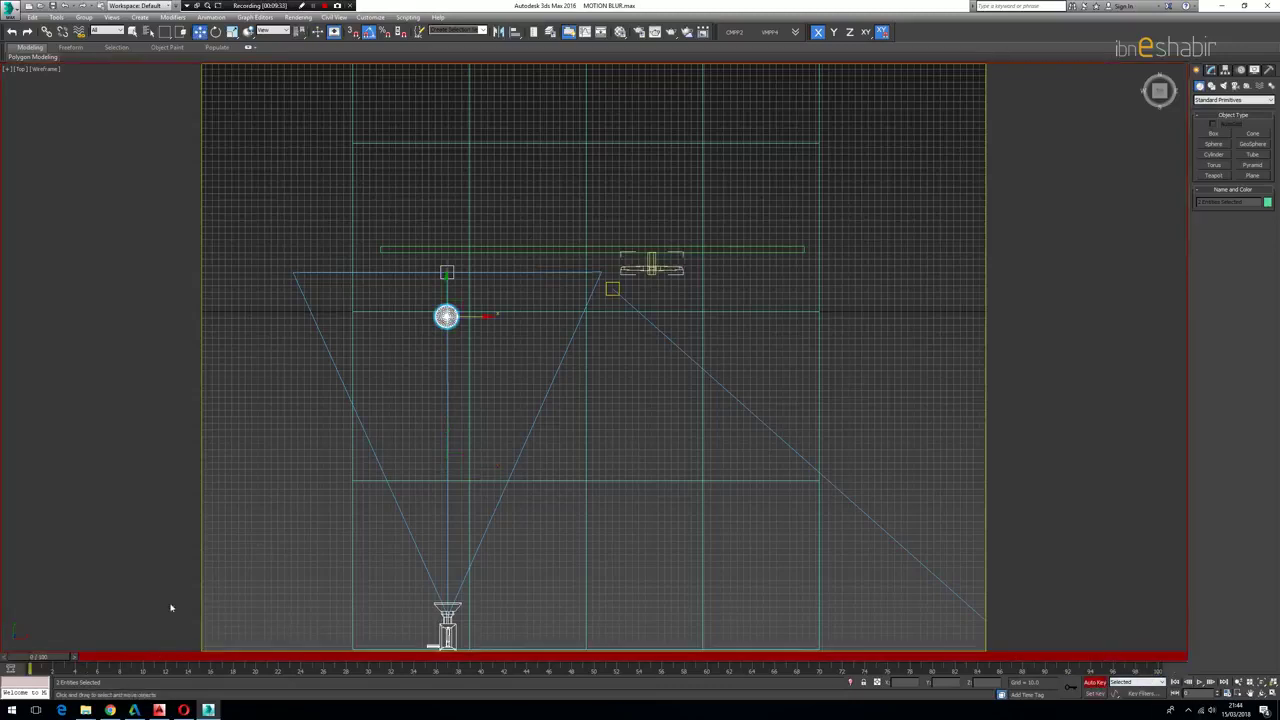
{"action": "left_click_drag", "start_coordinate": [40, 656], "coordinate": [1170, 660]}
{"action": "key", "text": "w"}
{"action": "left_click_drag", "start_coordinate": [486, 316], "coordinate": [791, 316]}
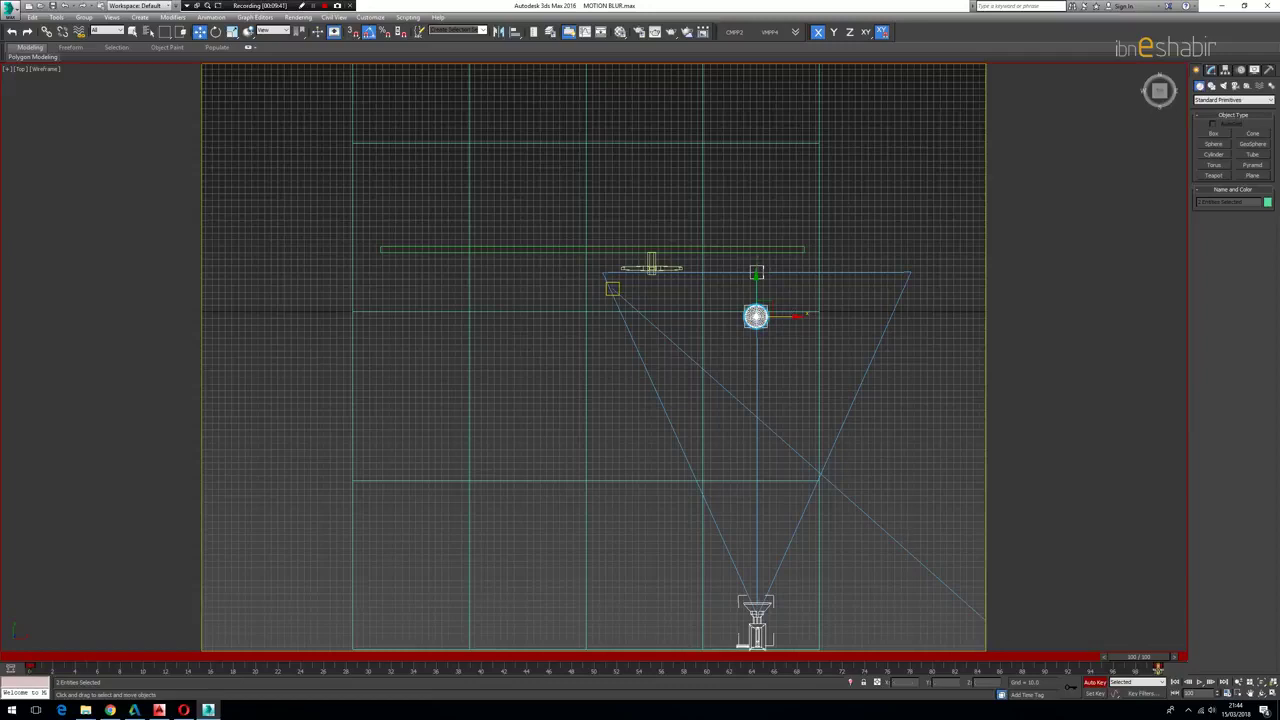
Turn Auto Key off, scrub the animation to frame 47 and display the camera view shaded.
{"action": "left_click", "coordinate": [1095, 682]}
{"action": "left_click_drag", "start_coordinate": [1158, 660], "coordinate": [546, 650]}
{"action": "key", "text": "w"}
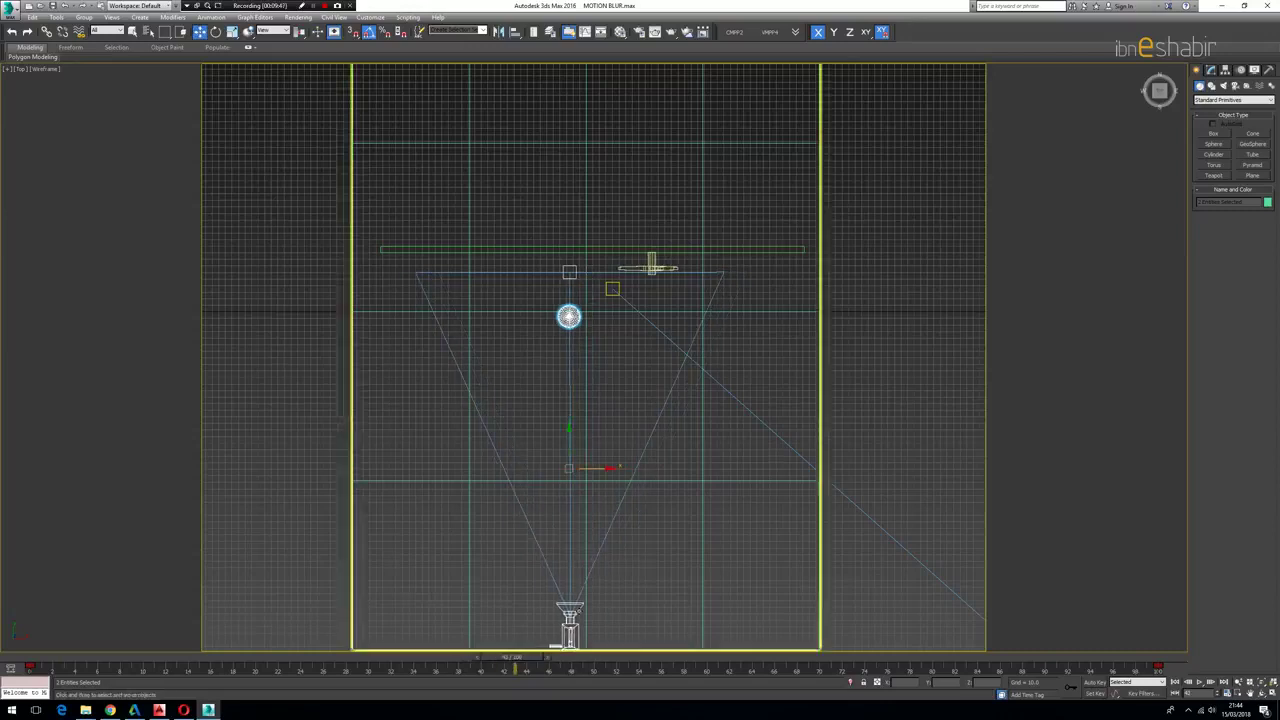
{"action": "left_click_drag", "start_coordinate": [523, 657], "coordinate": [560, 657]}
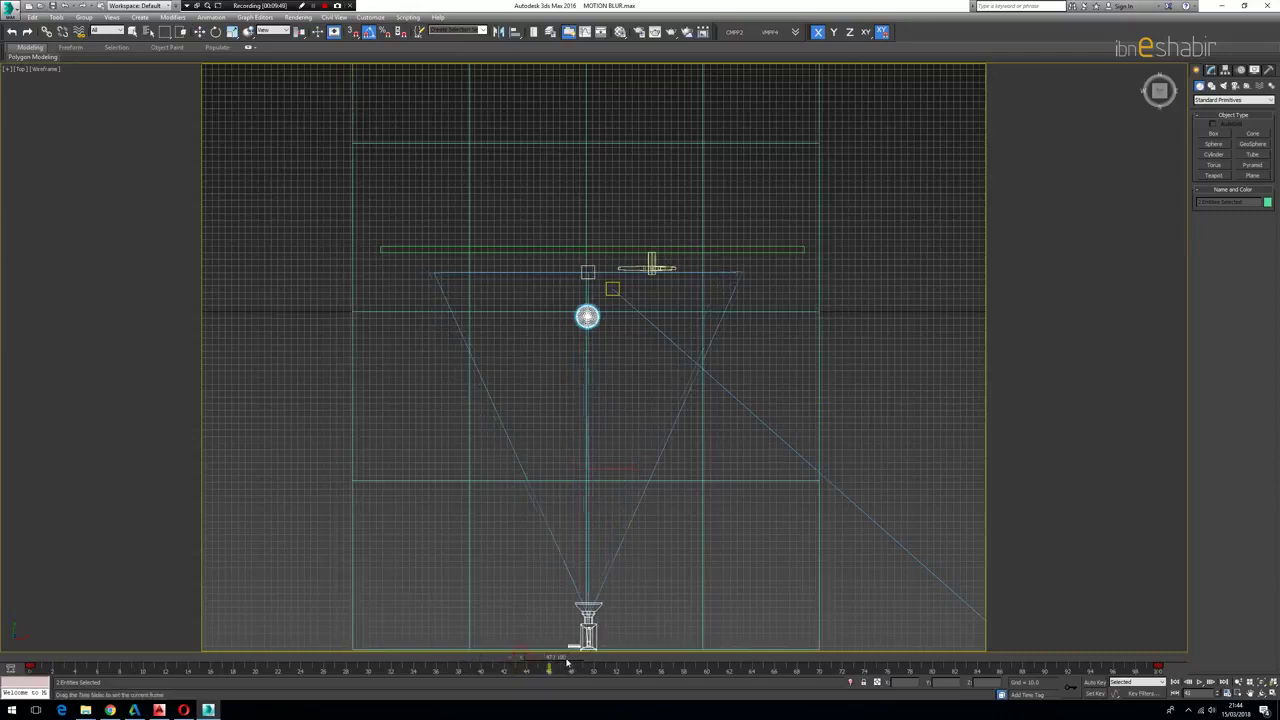
{"action": "key", "text": "c"}
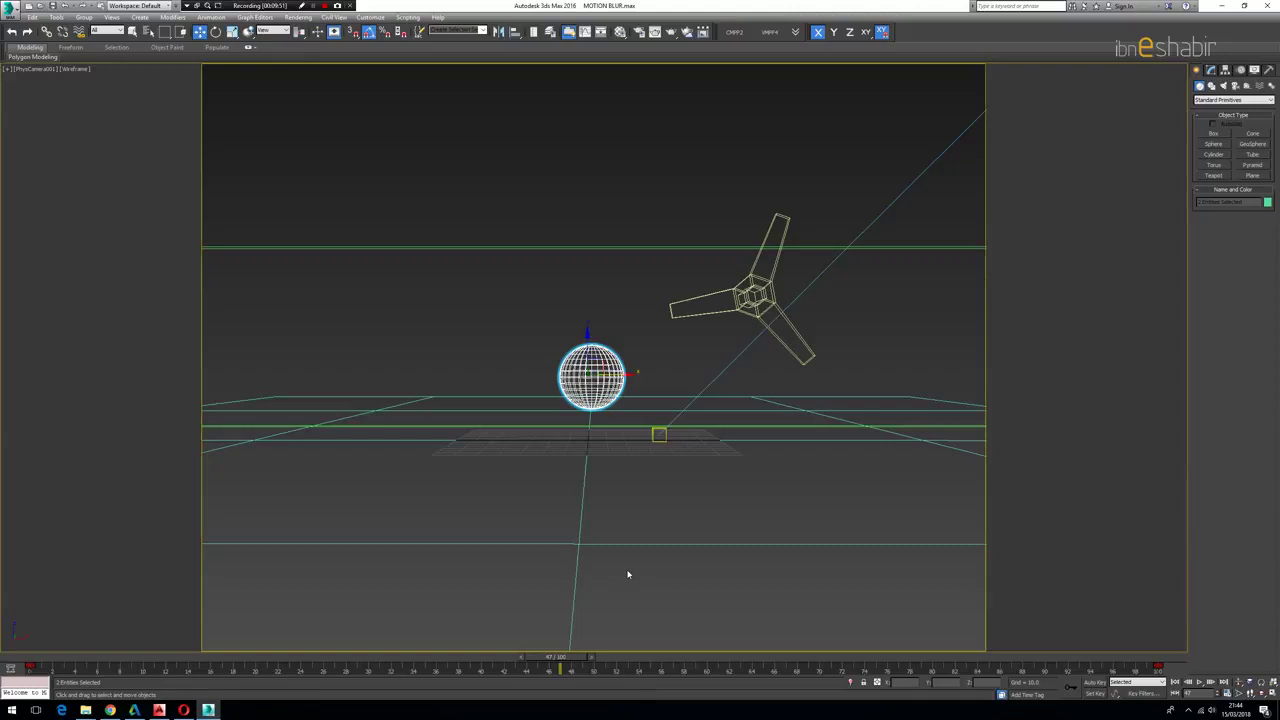
{"action": "key", "text": "F3"}
Select the propeller, highlight all its keyframes on the timeline to review its rotation, and clear the selection.
{"action": "left_click", "coordinate": [34, 70]}
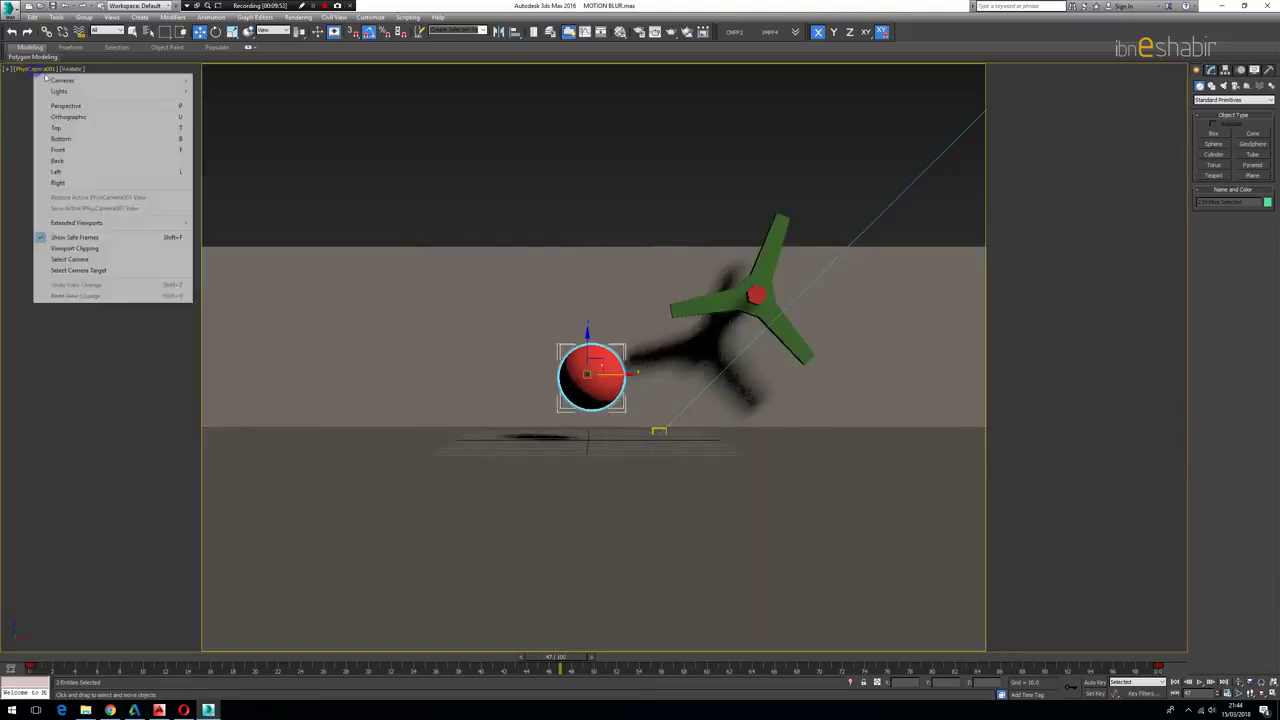
{"action": "left_click", "coordinate": [85, 258]}
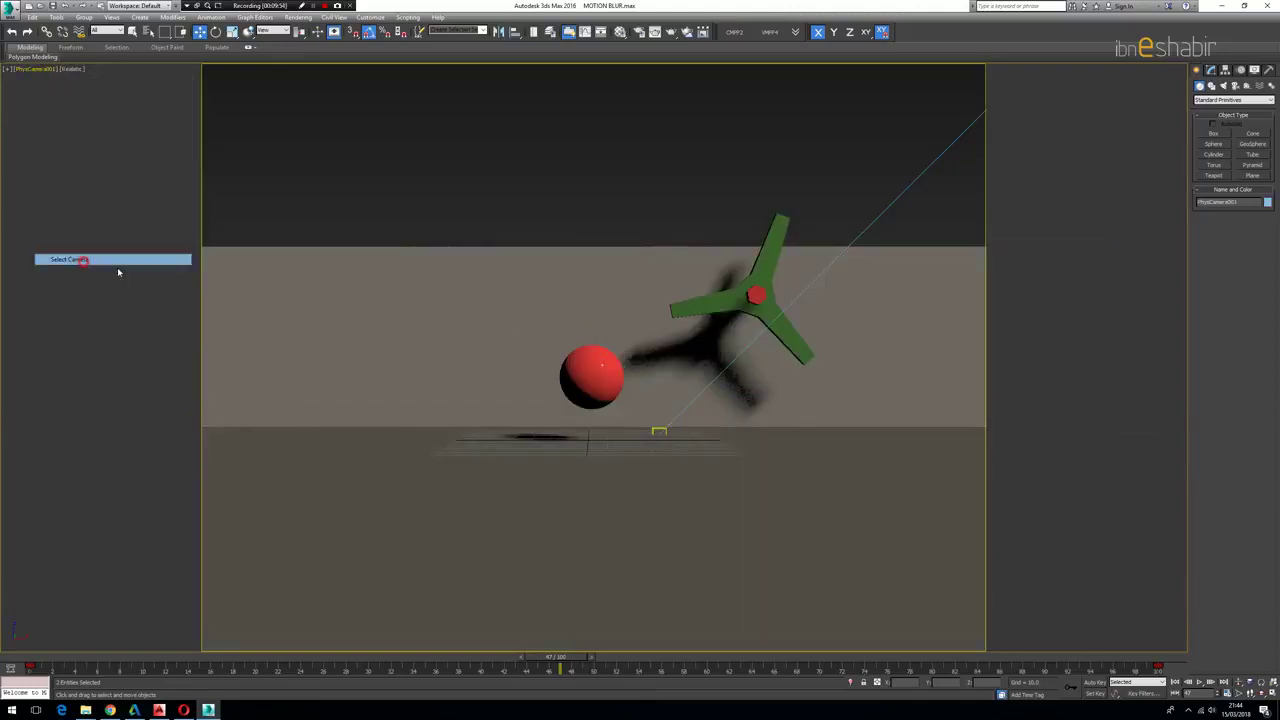
{"action": "left_click", "coordinate": [722, 298]}
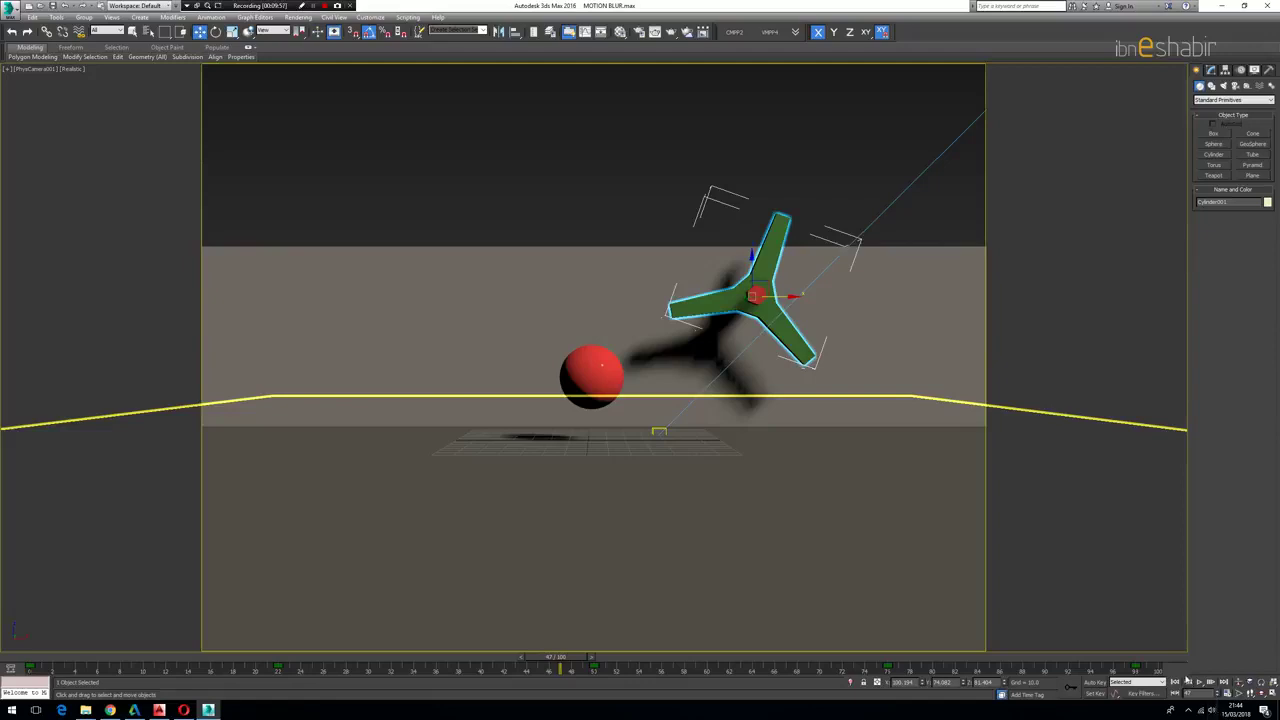
{"action": "left_click_drag", "start_coordinate": [1180, 668], "coordinate": [22, 668]}
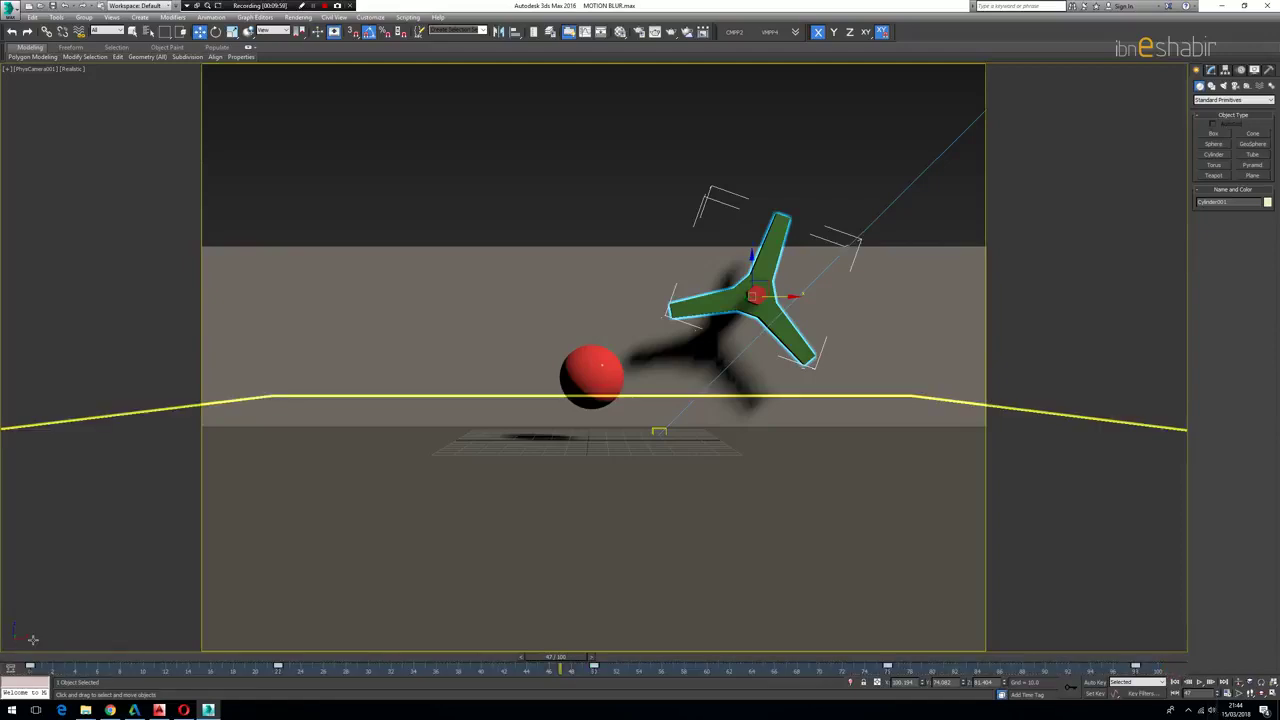
{"action": "left_click", "coordinate": [564, 173]}
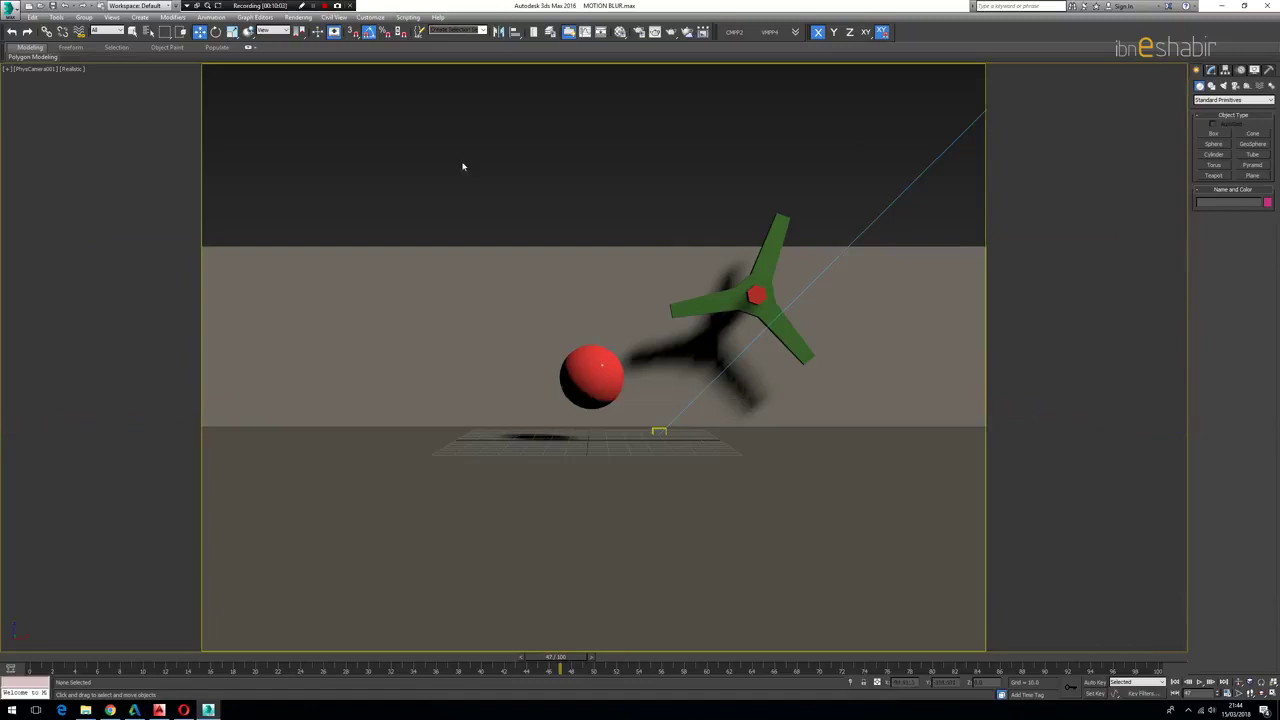
Select the physical camera, show its shutter and motion blur parameters, and start an interactive Corona render.
{"action": "left_click", "coordinate": [49, 71]}
{"action": "left_click", "coordinate": [120, 258]}
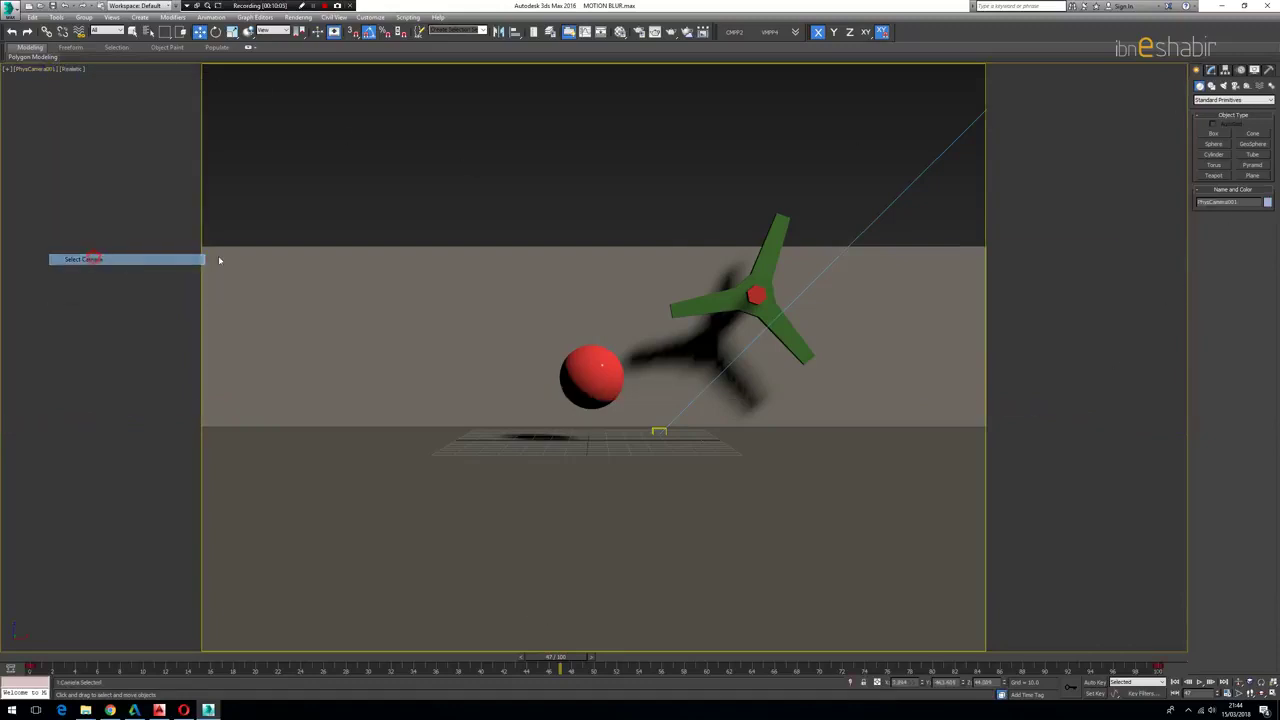
{"action": "left_click", "coordinate": [1211, 70]}
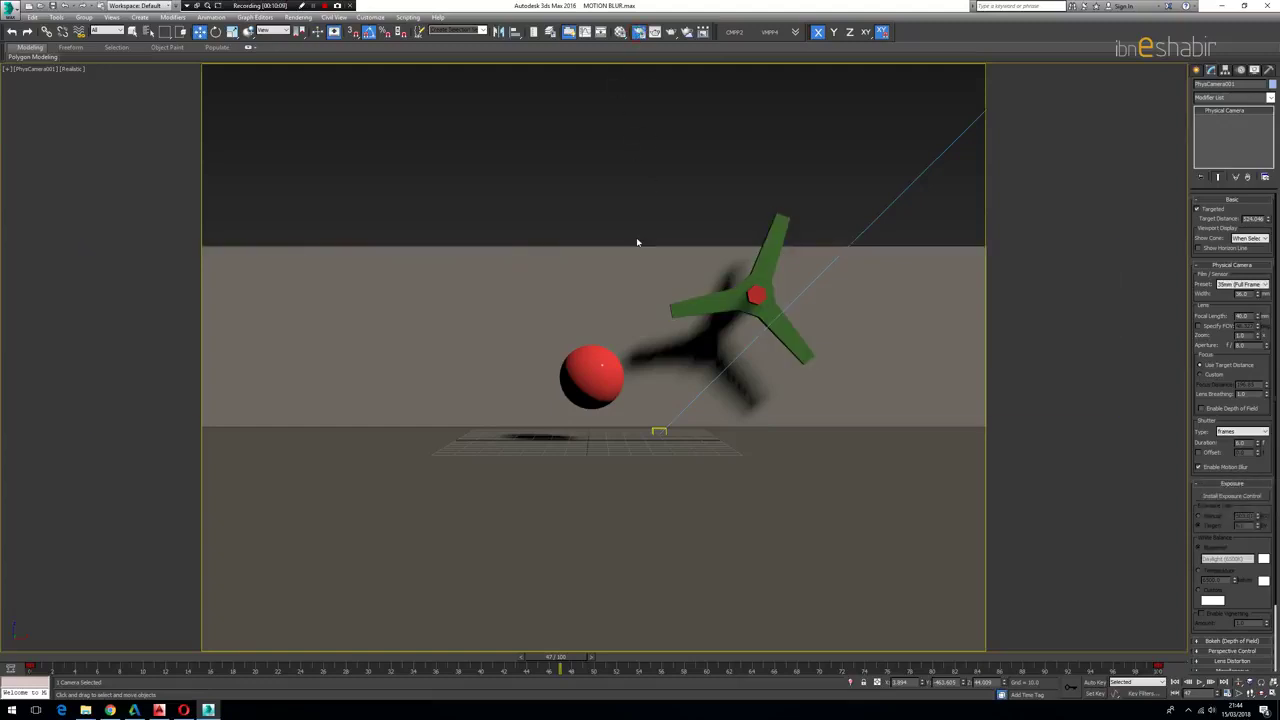
{"action": "key", "text": "F10"}
{"action": "left_click", "coordinate": [893, 244]}
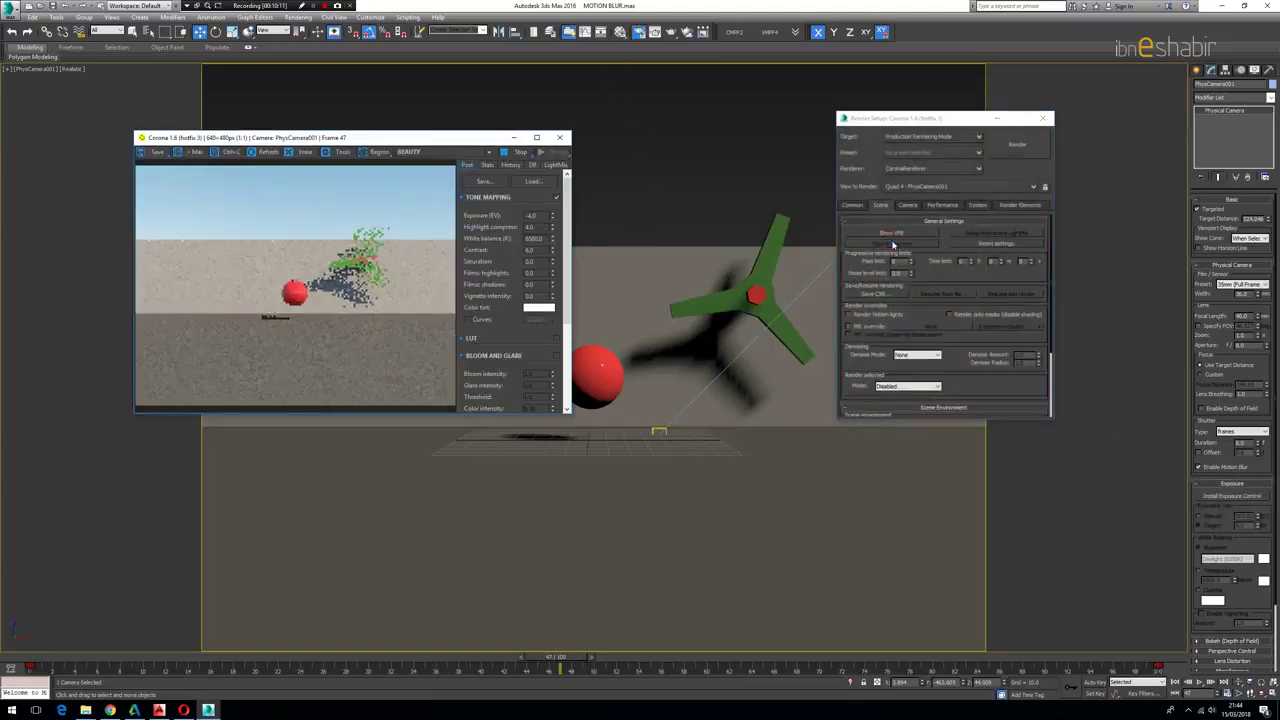
Inspect the sphere and propeller blur up close in the interactive render, then close the frame buffer and render setup.
{"action": "scroll", "coordinate": [385, 273], "scroll_direction": "up", "scroll_amount": 1}
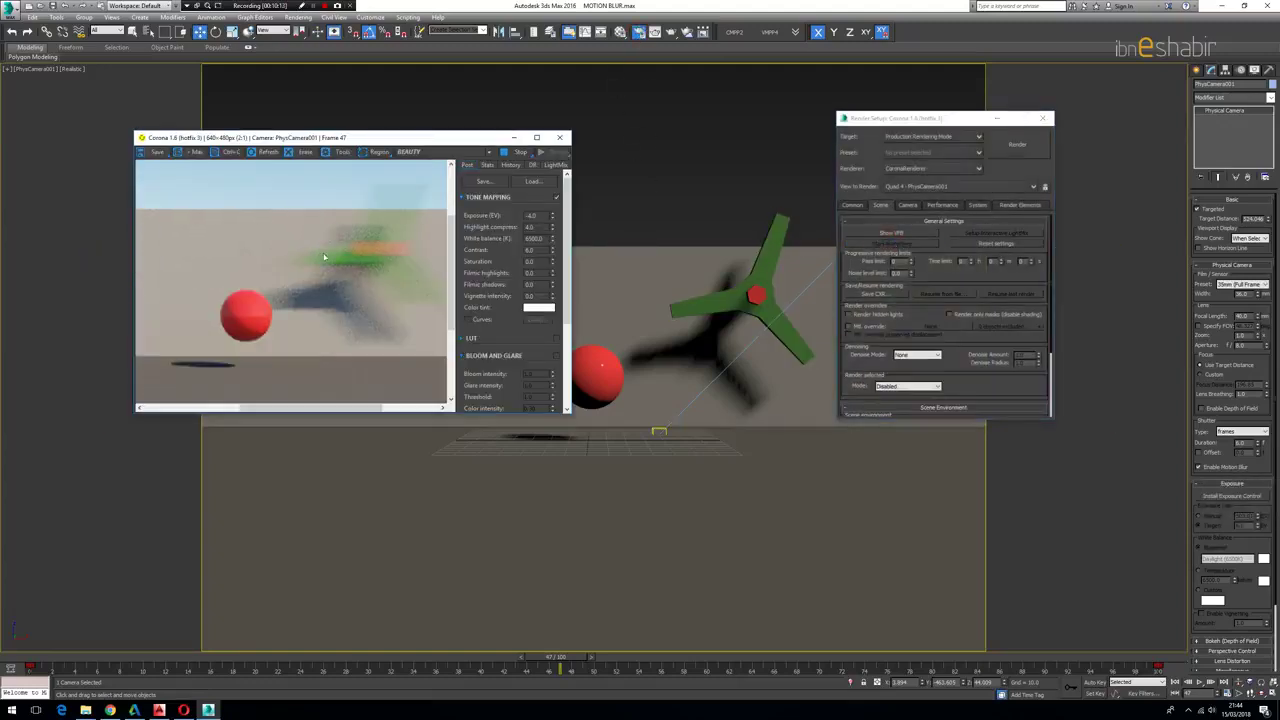
{"action": "scroll", "coordinate": [365, 263], "scroll_direction": "down", "scroll_amount": 1}
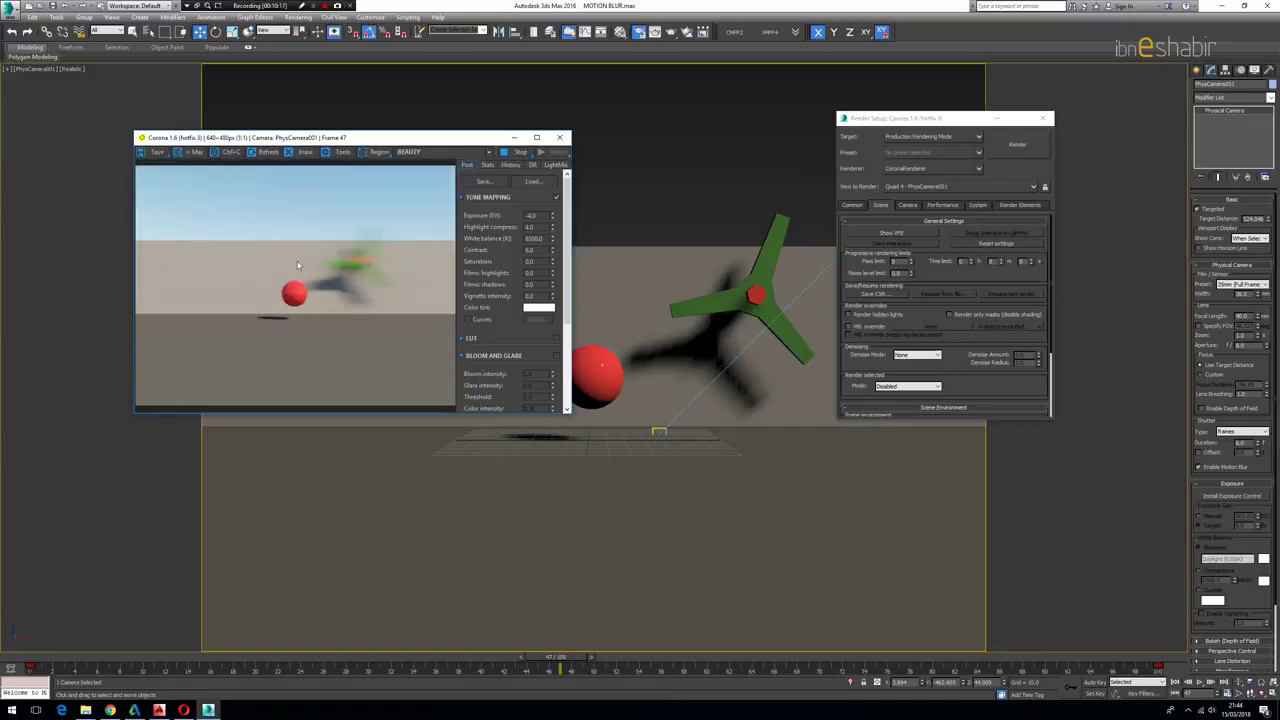
{"action": "scroll", "coordinate": [293, 297], "scroll_direction": "up", "scroll_amount": 2}
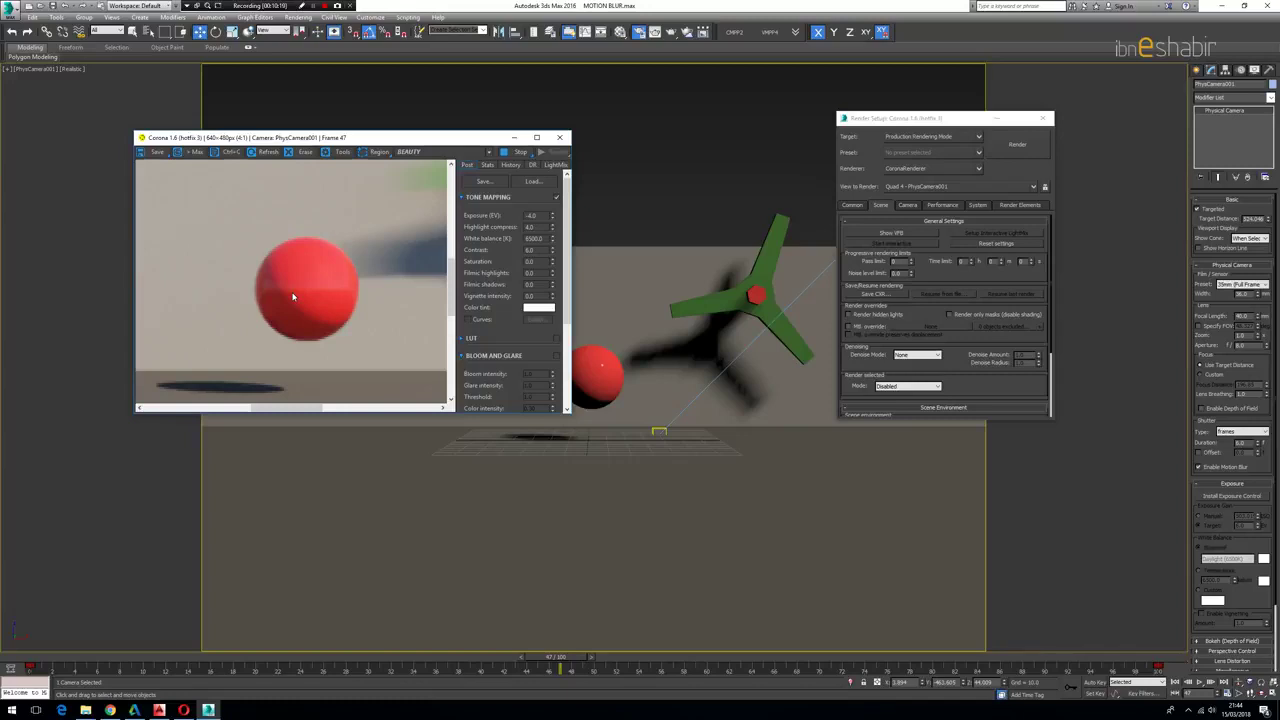
{"action": "scroll", "coordinate": [293, 297], "scroll_direction": "down", "scroll_amount": 2}
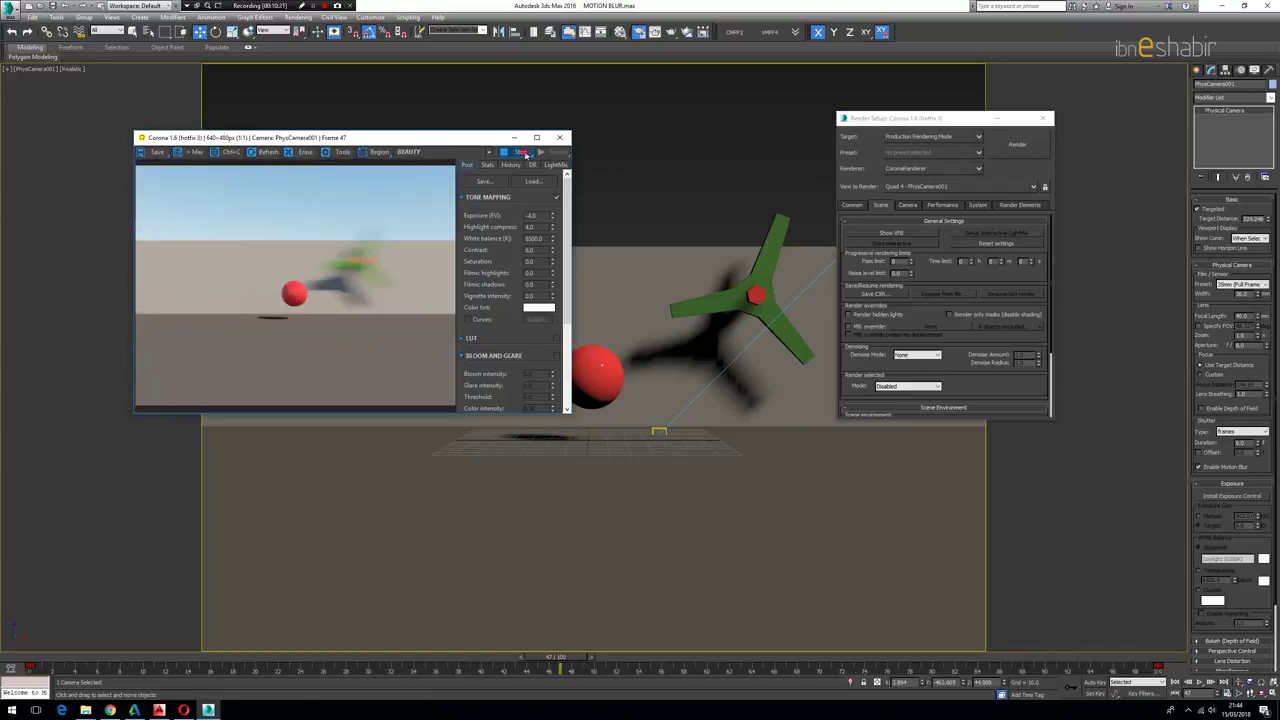
{"action": "left_click", "coordinate": [559, 137]}
{"action": "left_click", "coordinate": [1045, 118]}
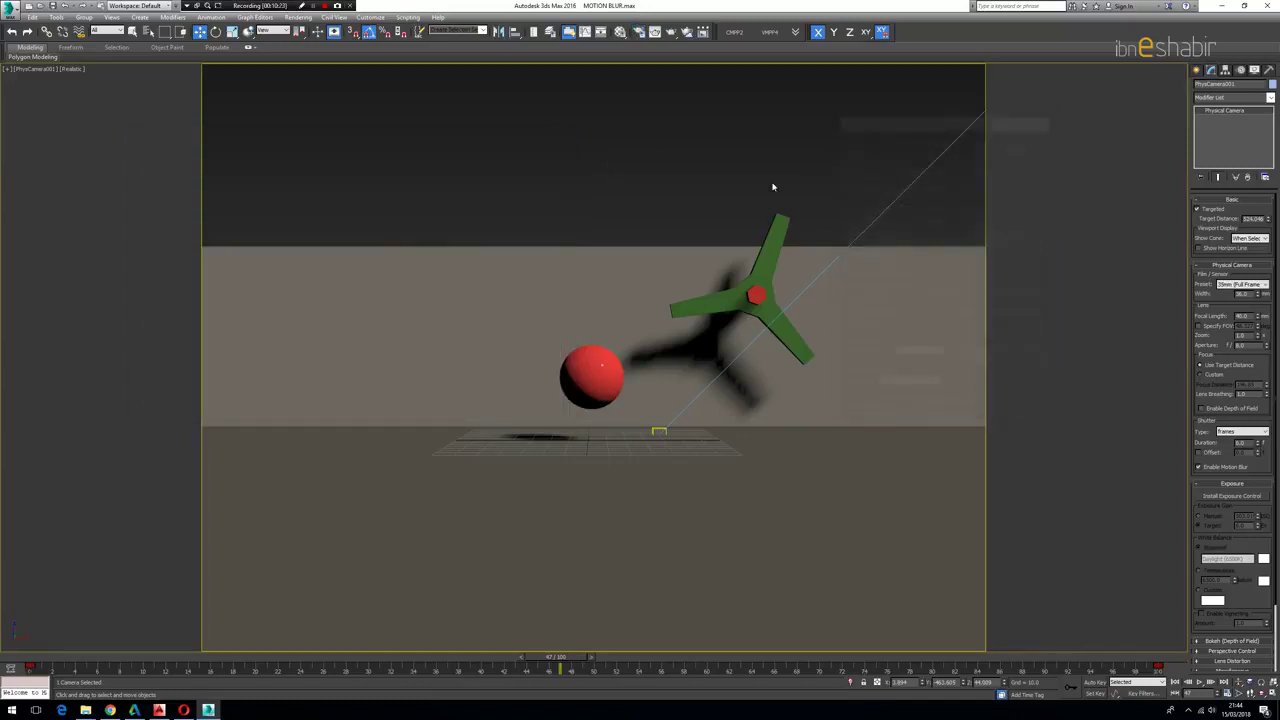
In the top view, create a row of teapots on the floor along the back wall, behind the sphere and on both sides of it.
{"action": "key", "text": "t"}
{"action": "scroll", "coordinate": [783, 264], "scroll_direction": "down", "scroll_amount": 2}
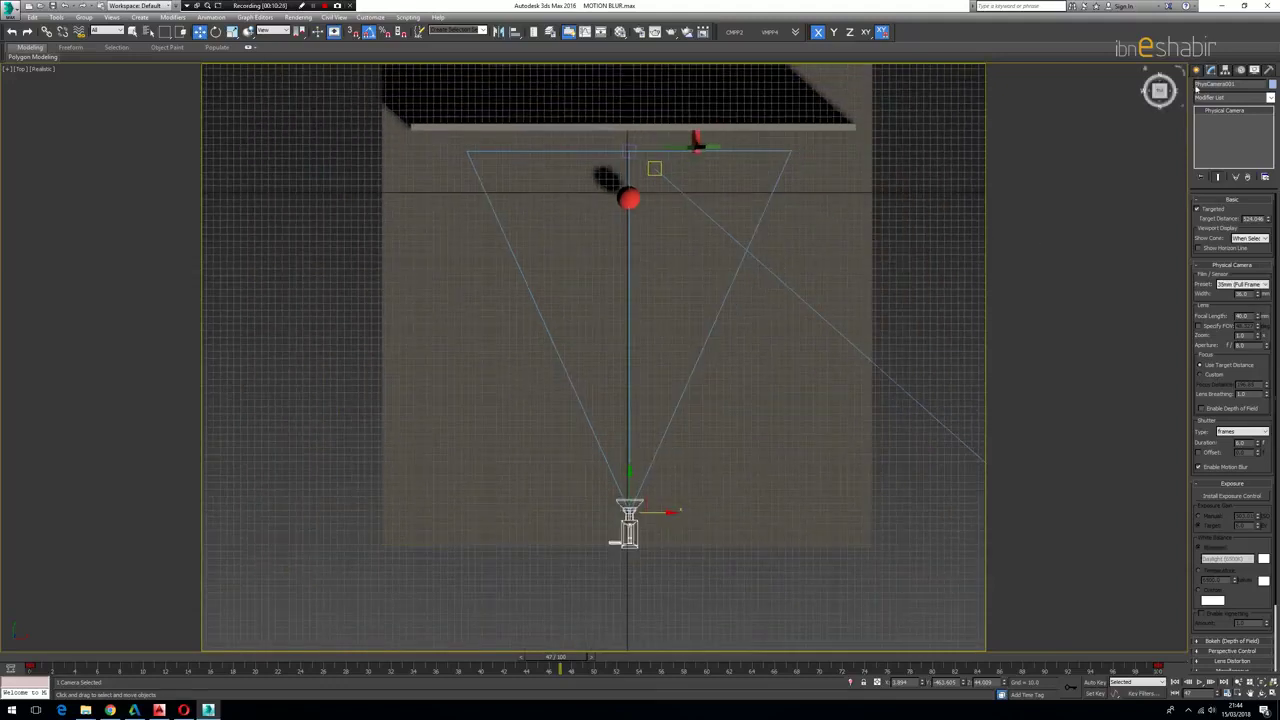
{"action": "left_click", "coordinate": [1210, 70]}
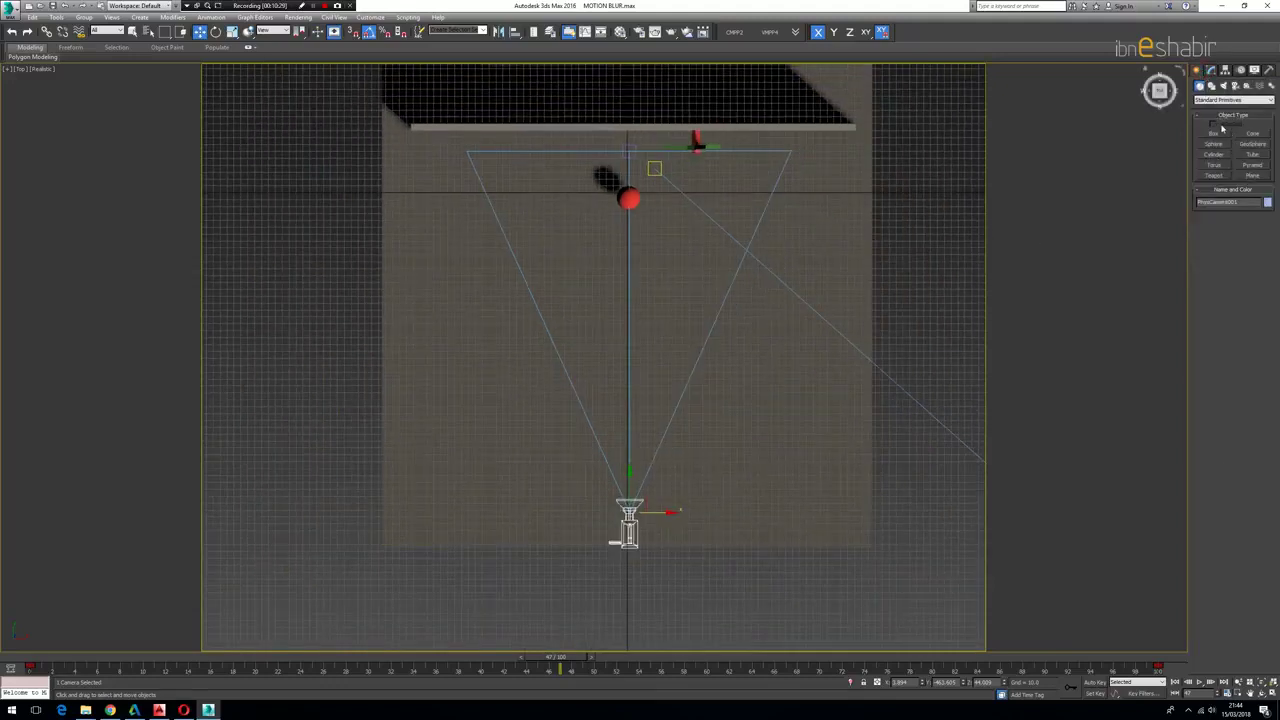
{"action": "left_click", "coordinate": [1214, 175]}
{"action": "left_click_drag", "start_coordinate": [487, 144], "coordinate": [623, 150]}
{"action": "left_click_drag", "start_coordinate": [733, 143], "coordinate": [805, 149]}
{"action": "left_click_drag", "start_coordinate": [438, 141], "coordinate": [443, 145]}
{"action": "right_click", "coordinate": [911, 193]}
{"action": "left_click", "coordinate": [913, 191]}
Return to the physical camera view, start an interactive Corona render, and examine the blur on the teapots around the sphere.
{"action": "key", "text": "c"}
{"action": "key", "text": "shift+f"}
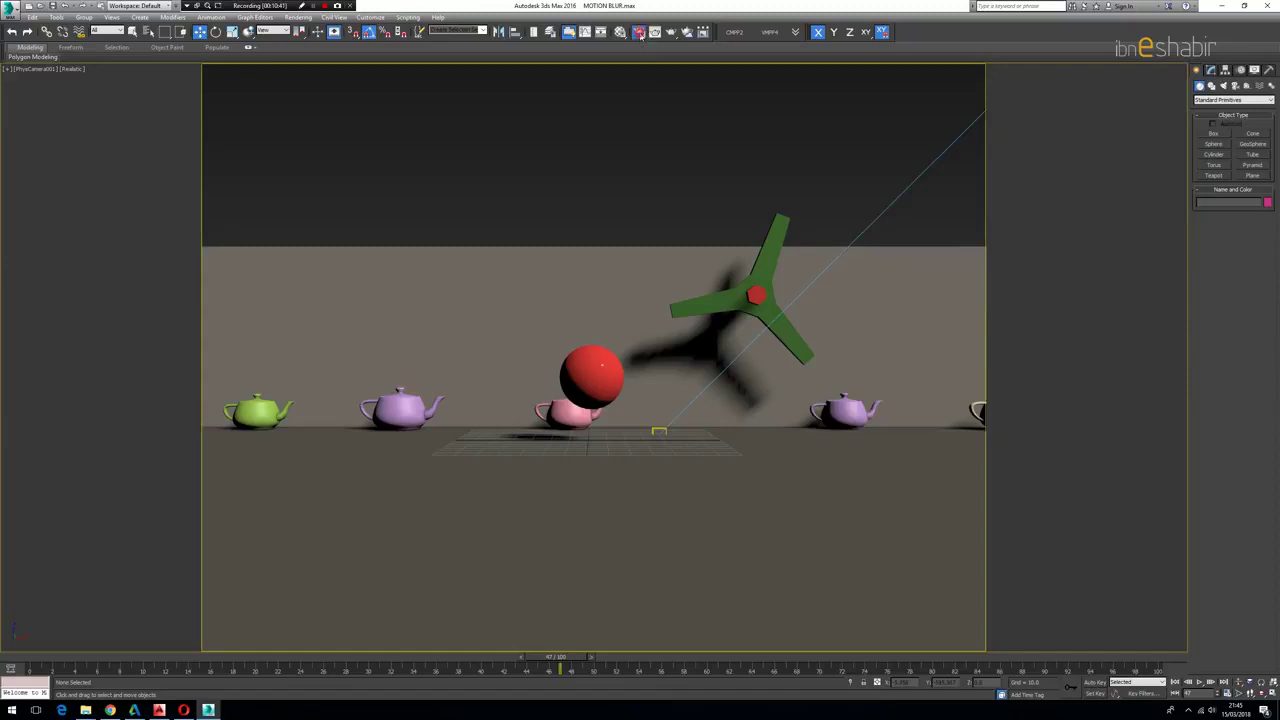
{"action": "key", "text": "F10"}
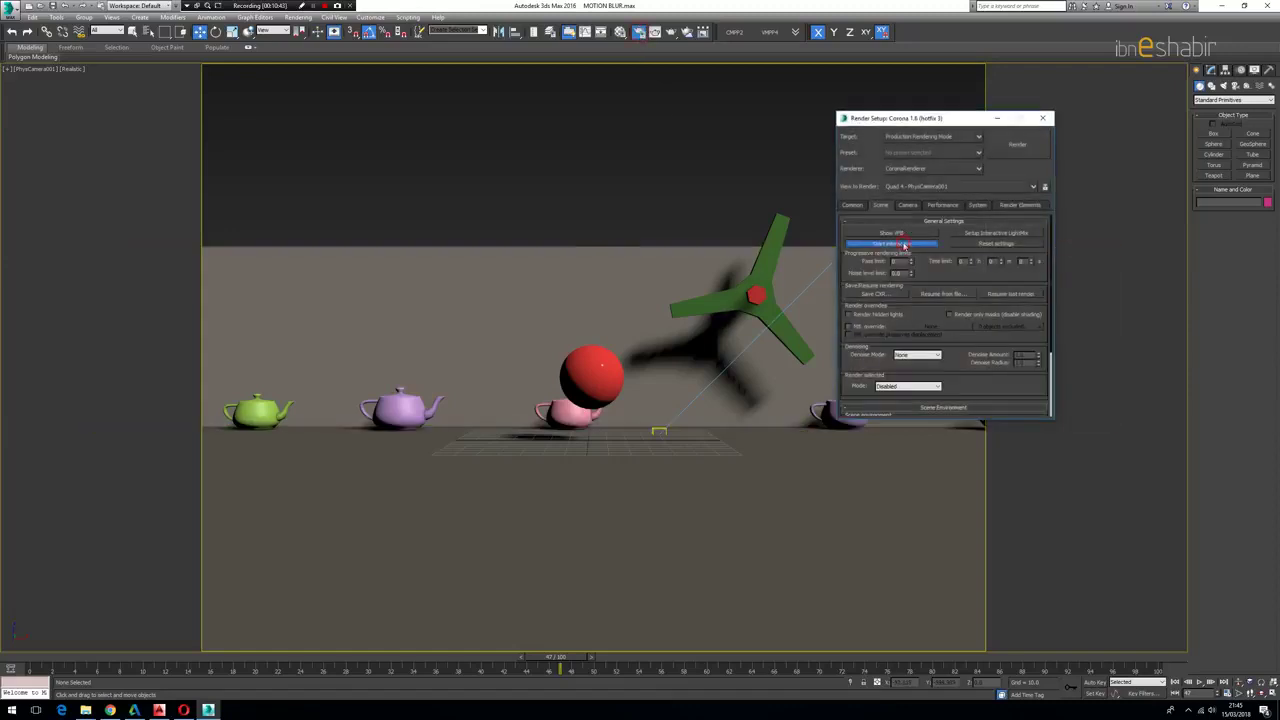
{"action": "left_click", "coordinate": [900, 244]}
{"action": "scroll", "coordinate": [211, 308], "scroll_direction": "up", "scroll_amount": 1}
{"action": "scroll", "coordinate": [212, 308], "scroll_direction": "down", "scroll_amount": 1}
{"action": "scroll", "coordinate": [295, 290], "scroll_direction": "up", "scroll_amount": 1}
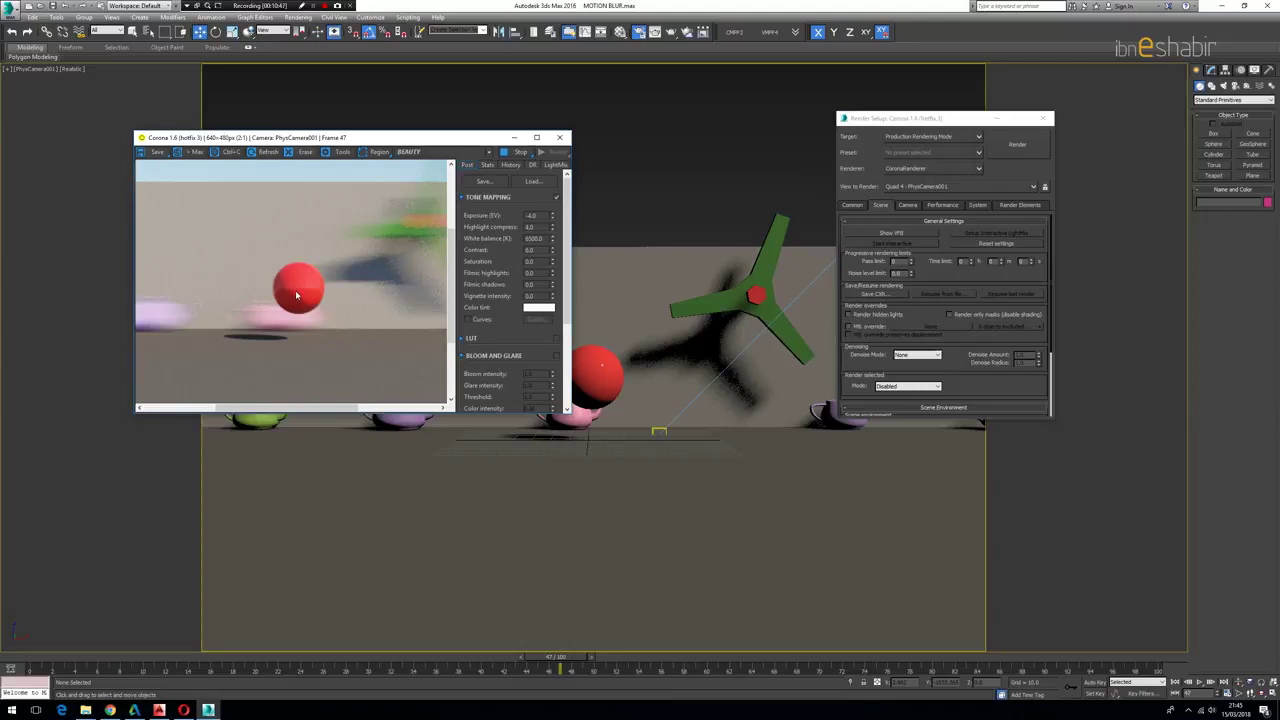
{"action": "scroll", "coordinate": [295, 290], "scroll_direction": "down", "scroll_amount": 1}
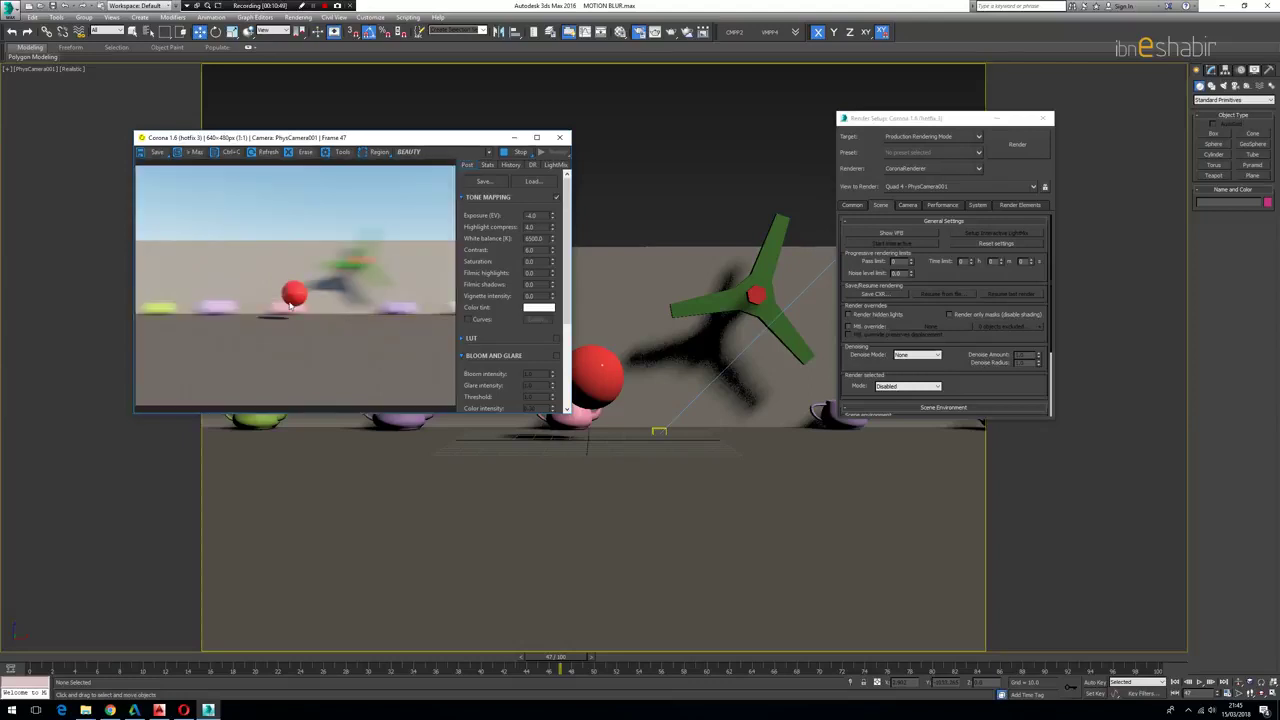